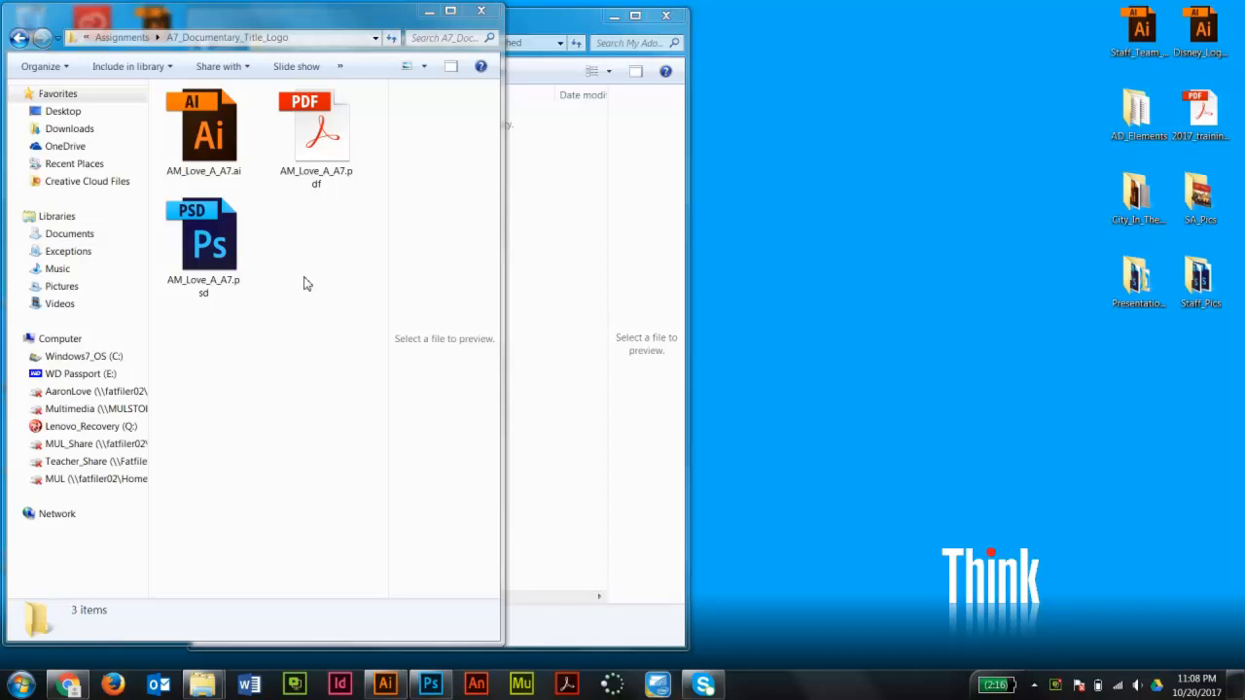
- Delete the two large black-and-white logo copies sitting to the left of the artboard
{"action": "left_click", "coordinate": [387, 685]}
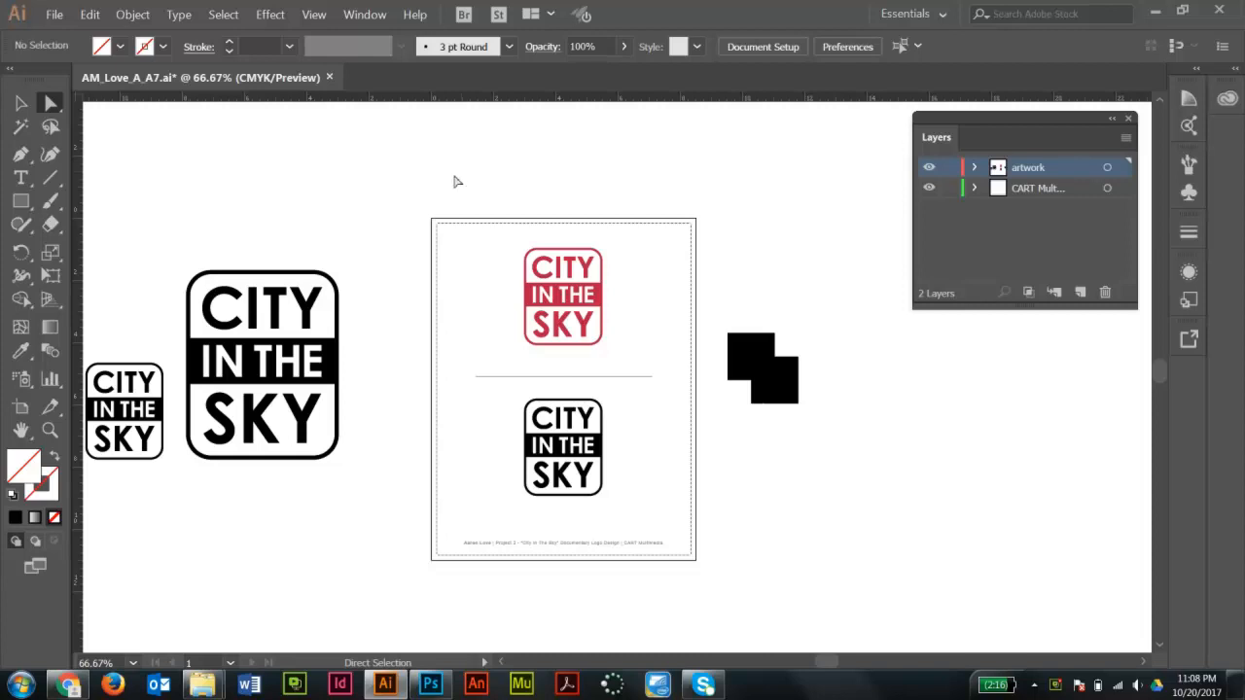
{"action": "left_click_drag", "start_coordinate": [406, 201], "coordinate": [69, 535]}
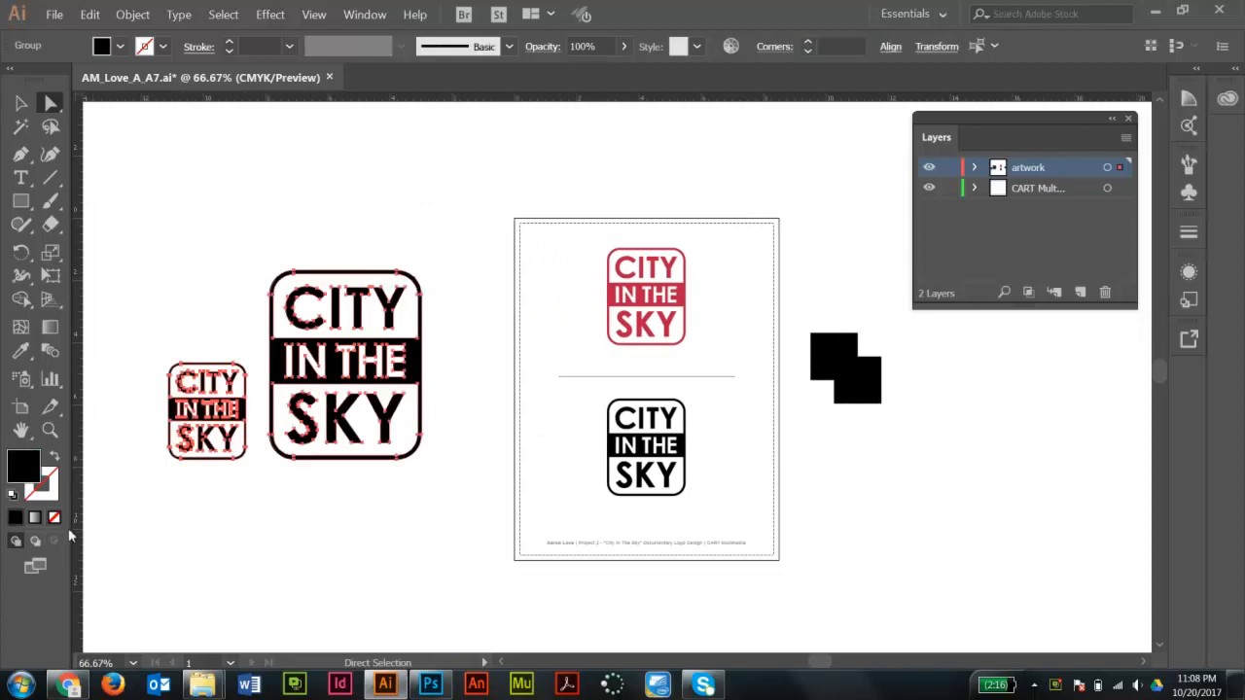
{"action": "left_click_drag", "start_coordinate": [793, 270], "coordinate": [914, 436]}
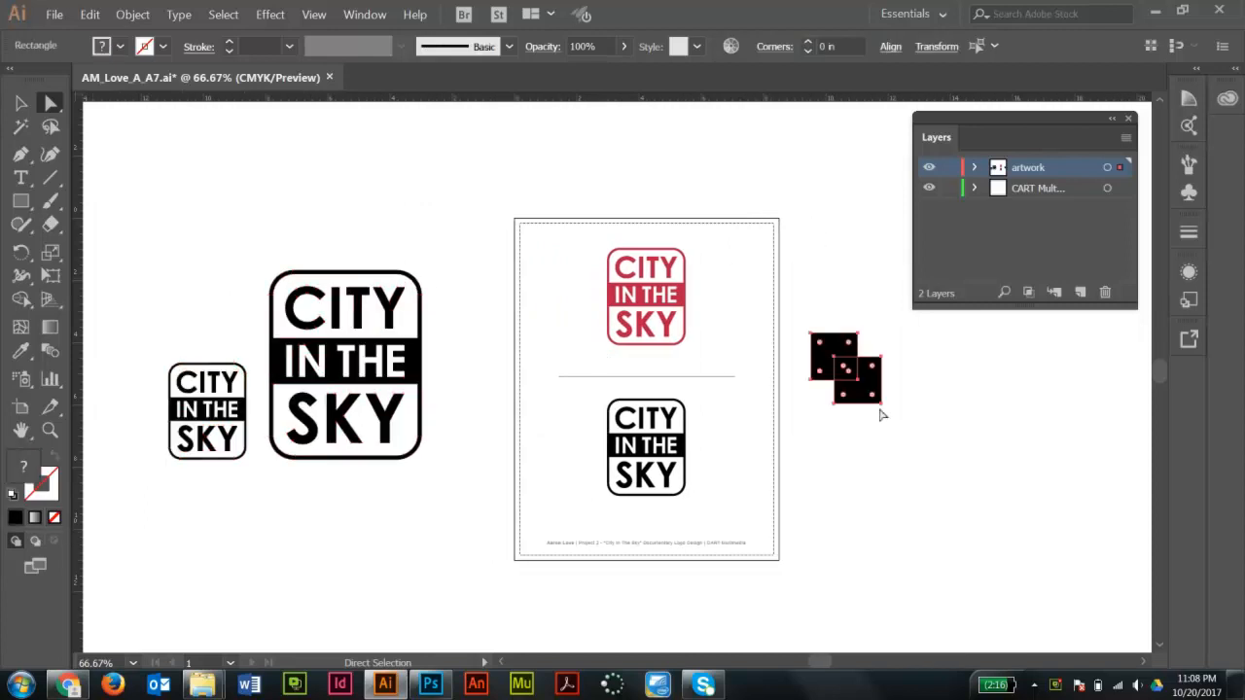
{"action": "key", "text": "v"}
{"action": "left_click_drag", "start_coordinate": [444, 214], "coordinate": [160, 541]}
{"action": "key", "text": "Delete"}
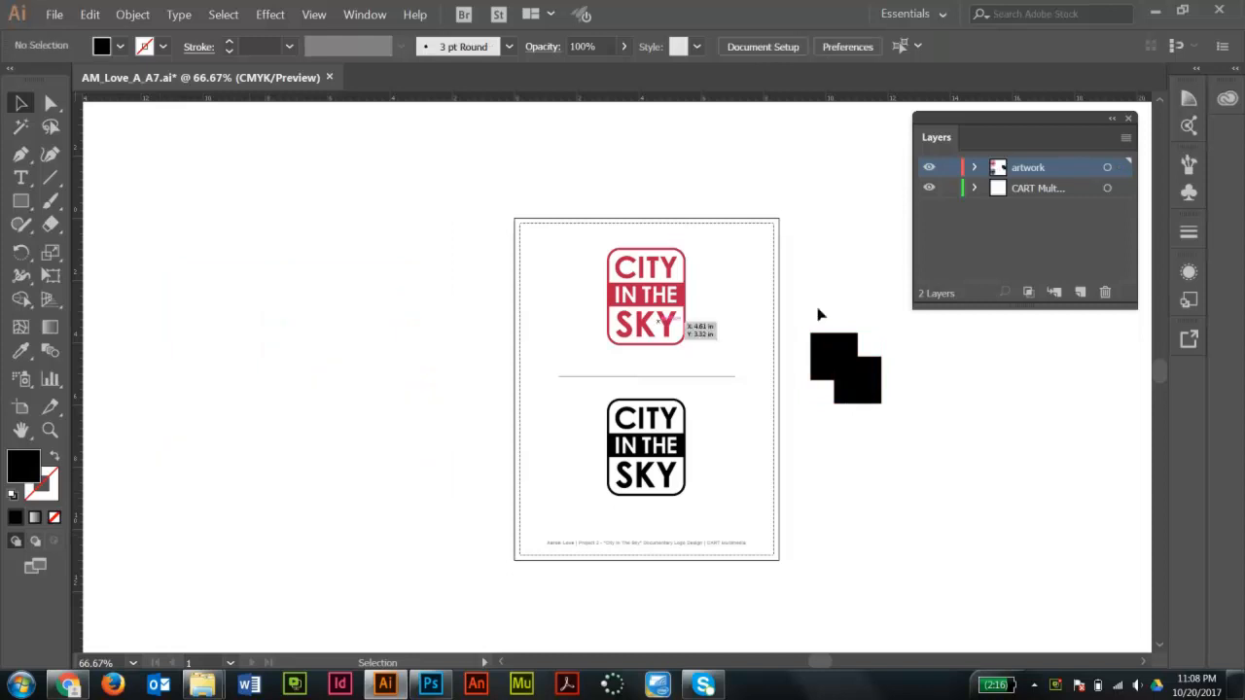
{"action": "left_click_drag", "start_coordinate": [802, 308], "coordinate": [1012, 472]}
{"action": "key", "text": "Delete"}
{"action": "key", "text": "space"}
{"action": "left_click_drag", "start_coordinate": [567, 325], "coordinate": [516, 341]}
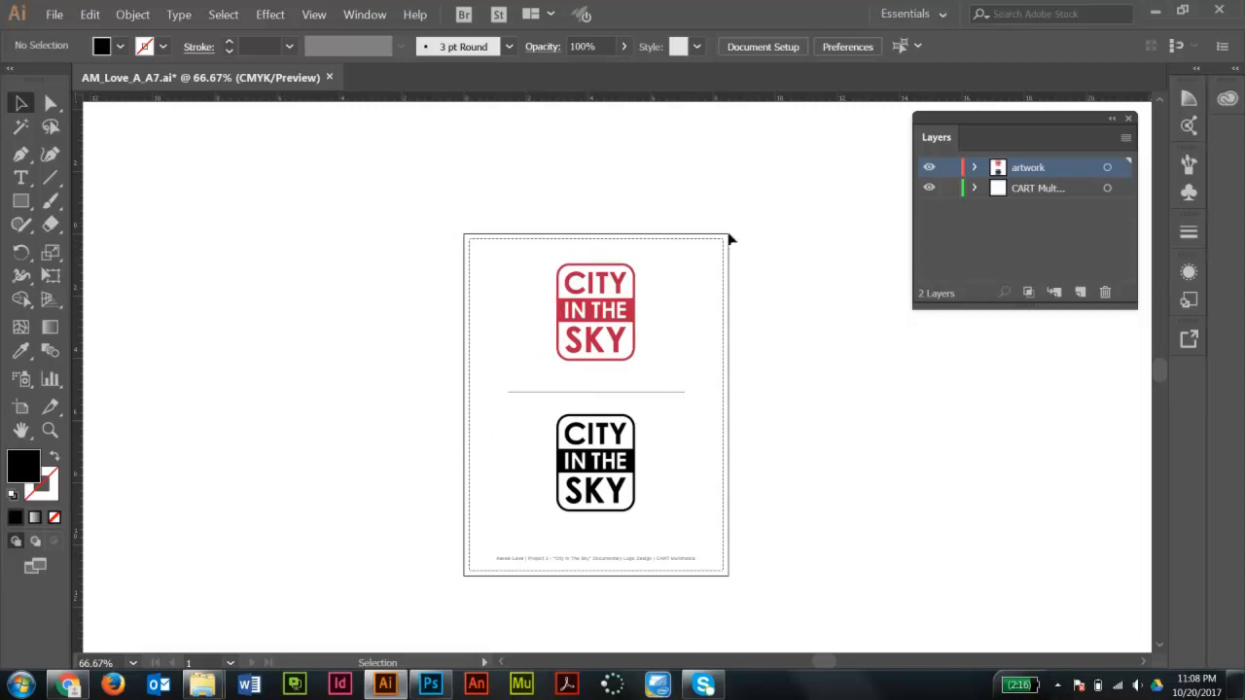
{"action": "key", "text": "a"}
{"action": "key", "text": "ctrl+z"}
{"action": "left_click", "coordinate": [789, 282]}
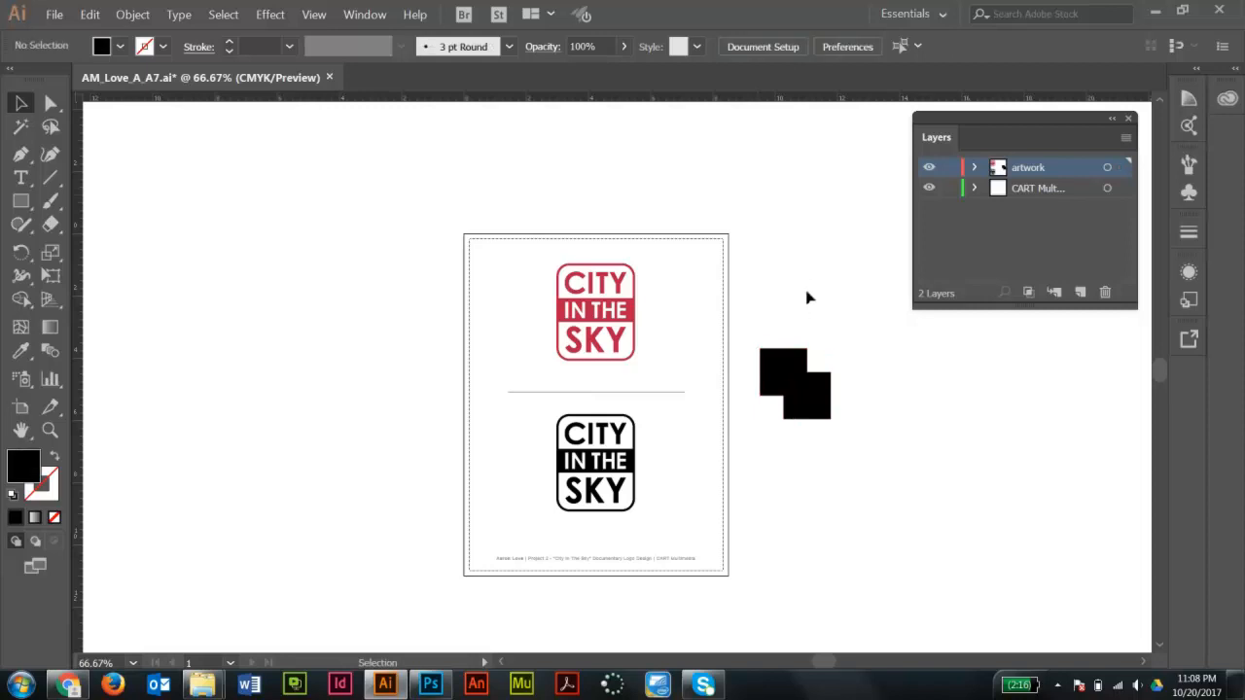
- Zoom in on the two overlapping black squares and select each one to inspect them
{"action": "key", "text": "z"}
{"action": "left_click_drag", "start_coordinate": [747, 343], "coordinate": [869, 441]}
{"action": "key", "text": "space"}
{"action": "left_click_drag", "start_coordinate": [767, 300], "coordinate": [815, 295]}
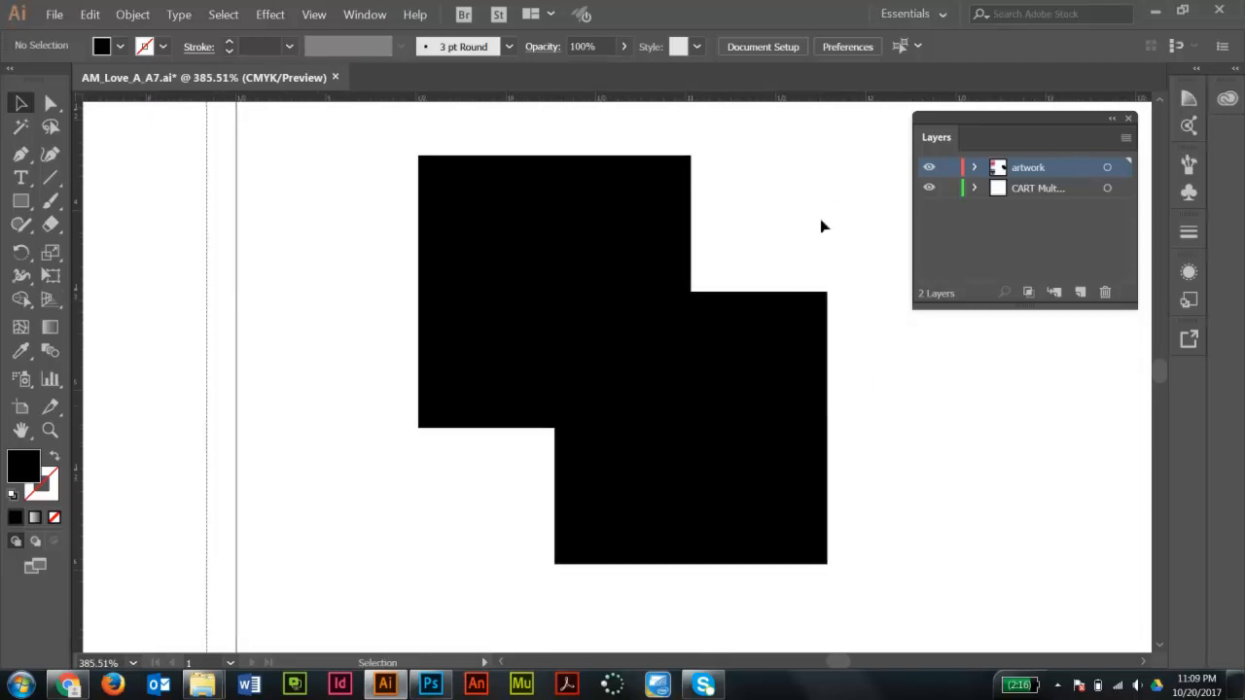
{"action": "left_click", "coordinate": [640, 243]}
{"action": "left_click", "coordinate": [727, 331]}
{"action": "left_click", "coordinate": [626, 223]}
{"action": "left_click", "coordinate": [726, 334]}
{"action": "left_click", "coordinate": [655, 269]}
{"action": "left_click", "coordinate": [742, 372]}
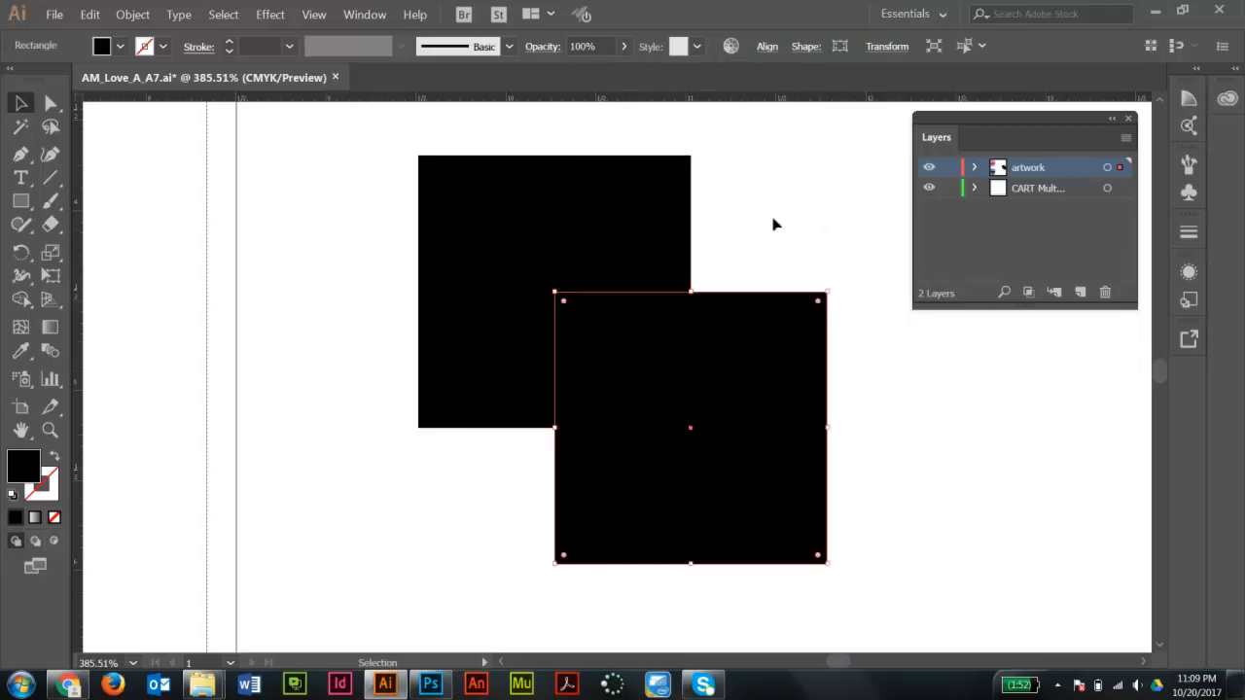
{"action": "left_click", "coordinate": [773, 223]}
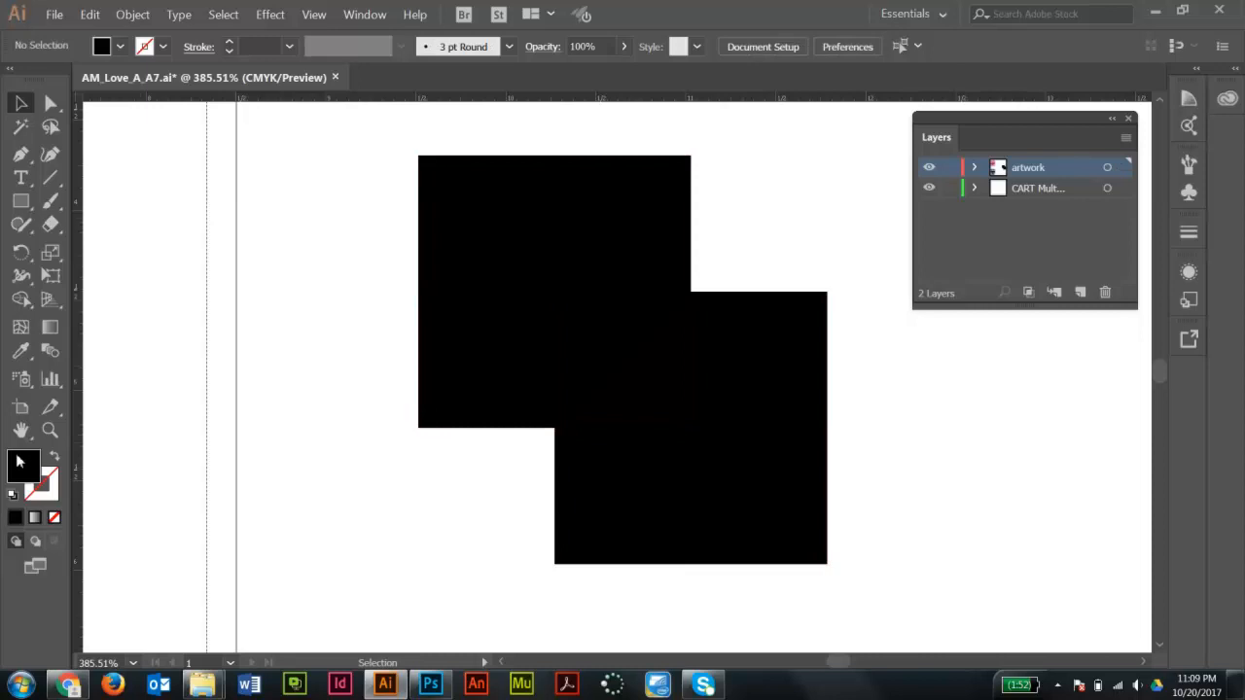
{"action": "left_click", "coordinate": [519, 219]}
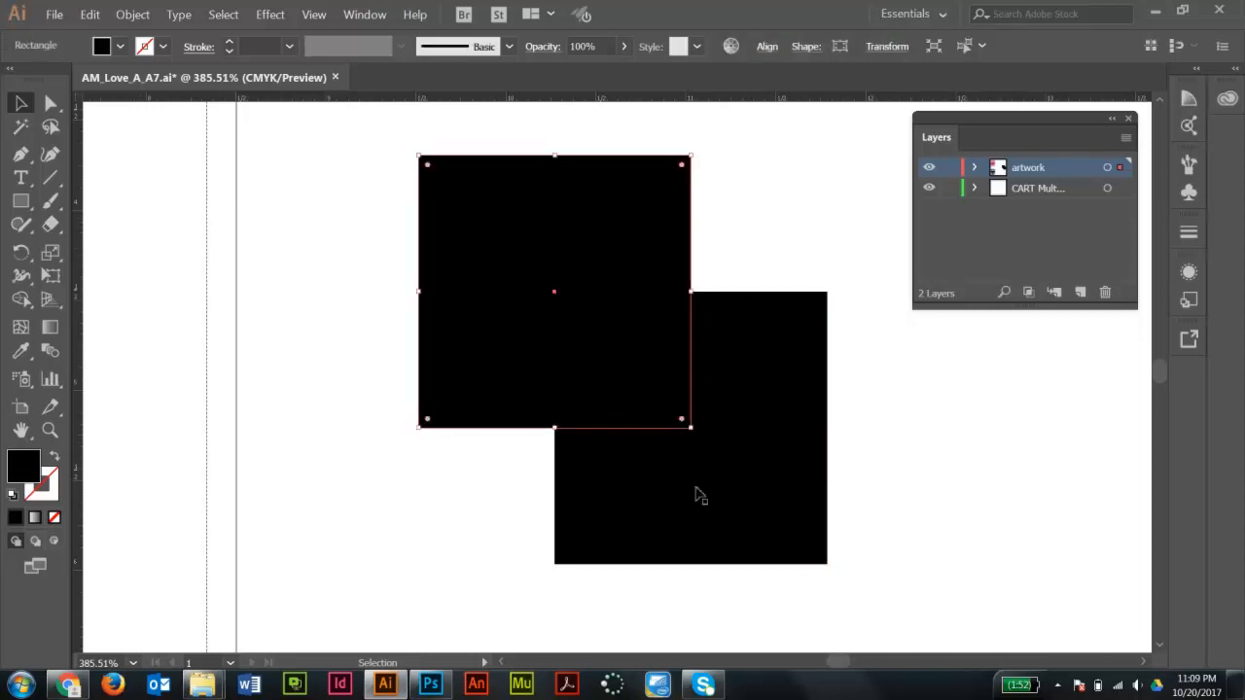
{"action": "left_click", "coordinate": [730, 489]}
{"action": "left_click", "coordinate": [813, 236]}
{"action": "left_click_drag", "start_coordinate": [813, 237], "coordinate": [598, 406]}
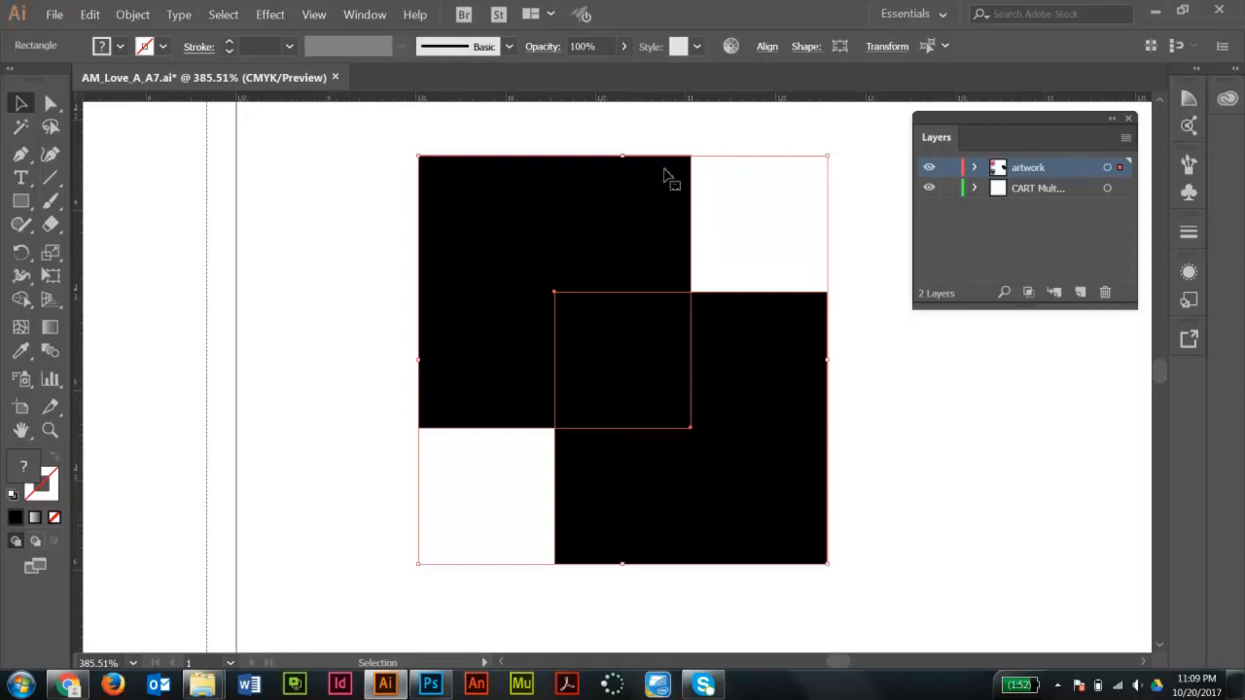
{"action": "left_click", "coordinate": [688, 127]}
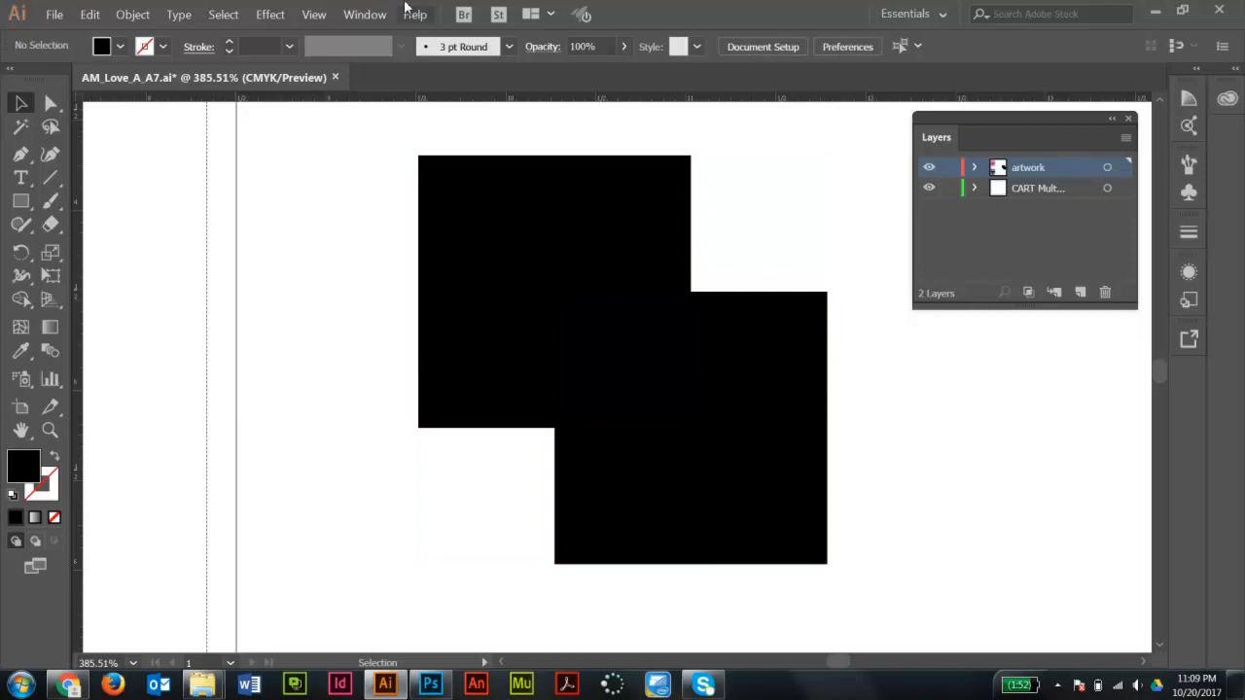
- Open the Color panel and compare the CMYK values of the upper and lower black squares
{"action": "left_click", "coordinate": [352, 16]}
{"action": "left_click", "coordinate": [452, 264]}
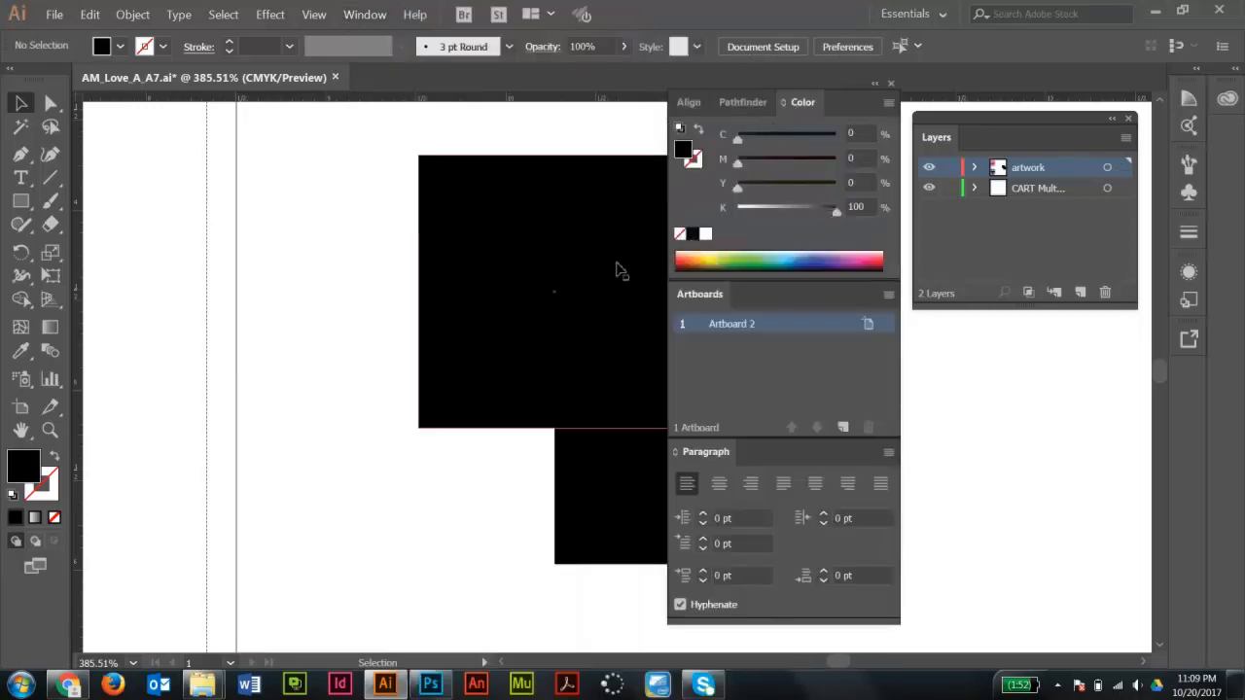
{"action": "left_click", "coordinate": [501, 270]}
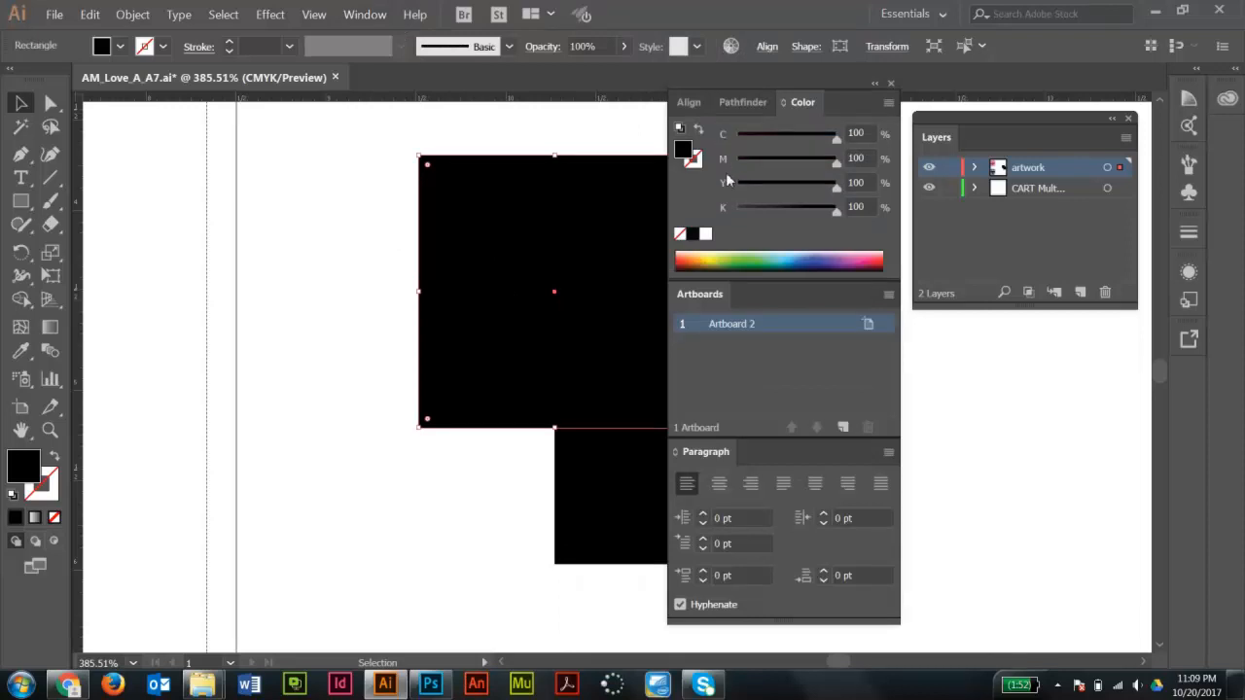
{"action": "left_click", "coordinate": [624, 499]}
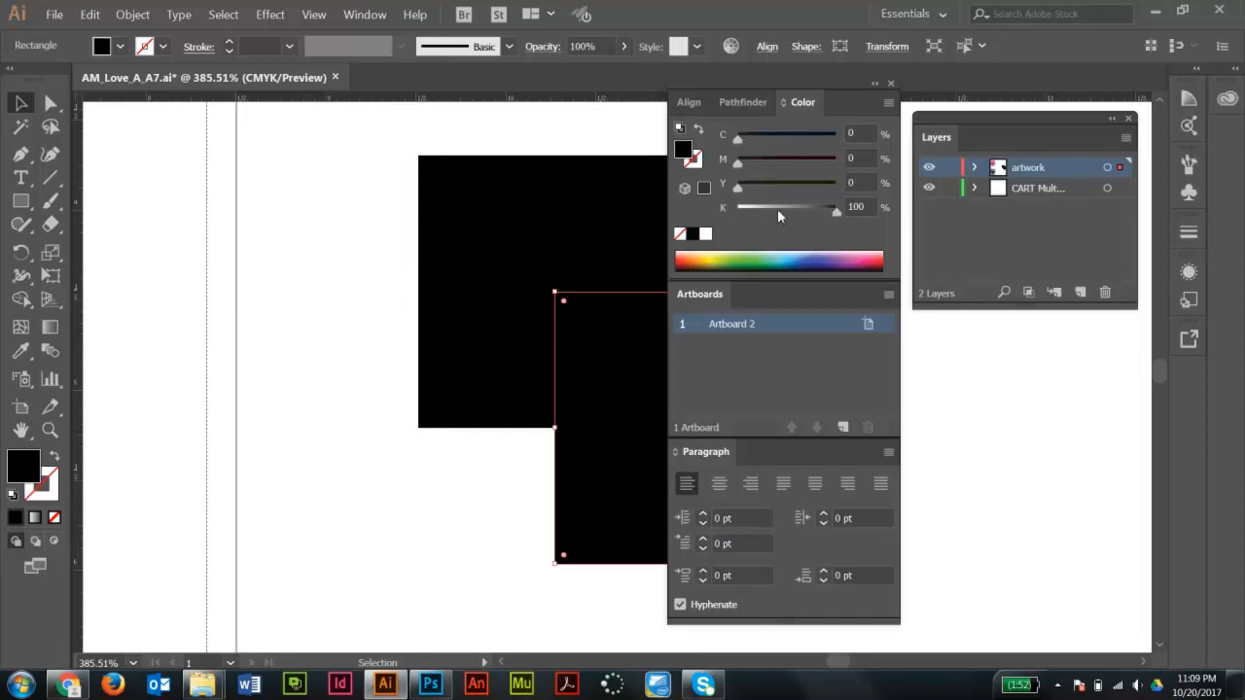
{"action": "left_click", "coordinate": [486, 470]}
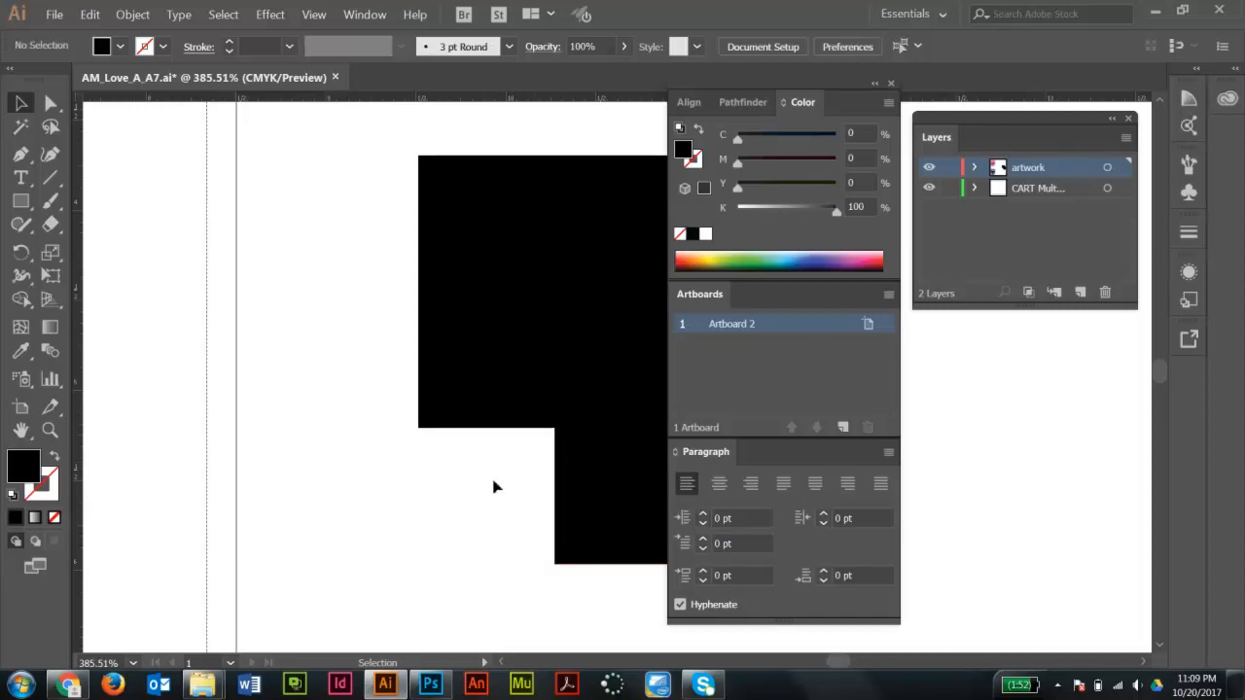
- Switch to Photoshop and zoom in closely on the two black squares to compare their blacks
{"action": "left_click", "coordinate": [431, 687]}
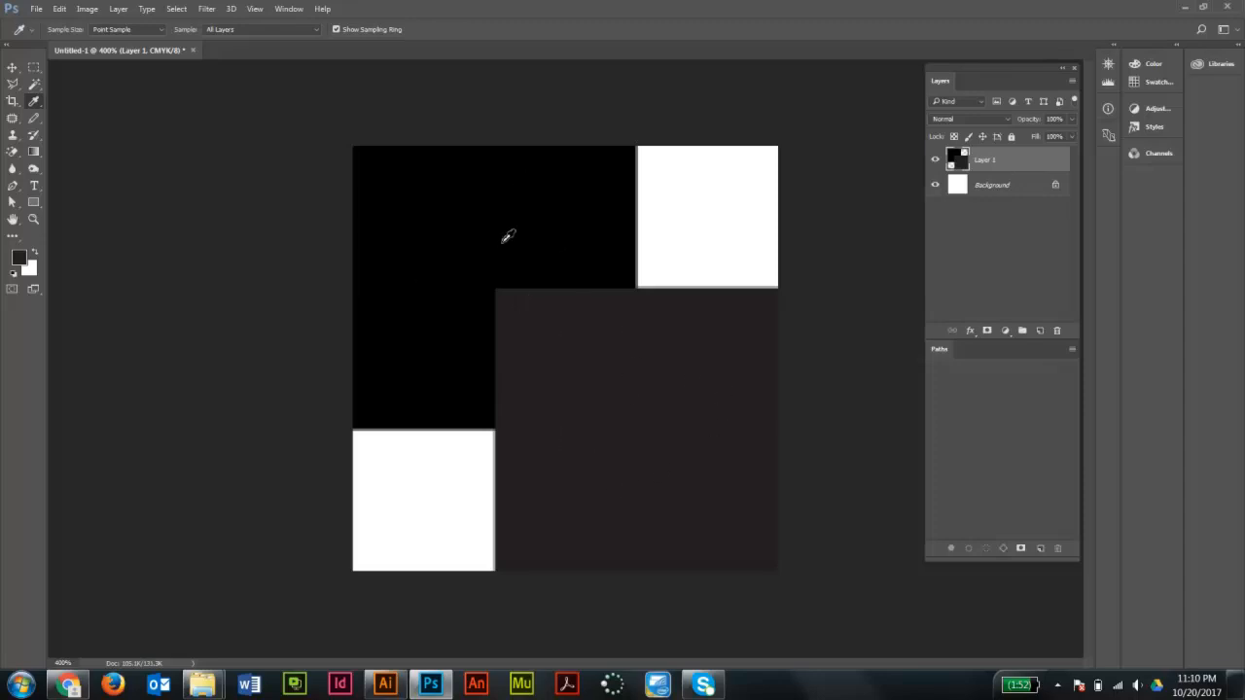
{"action": "key", "text": "ctrl+plus"}
{"action": "key", "text": "ctrl+plus"}
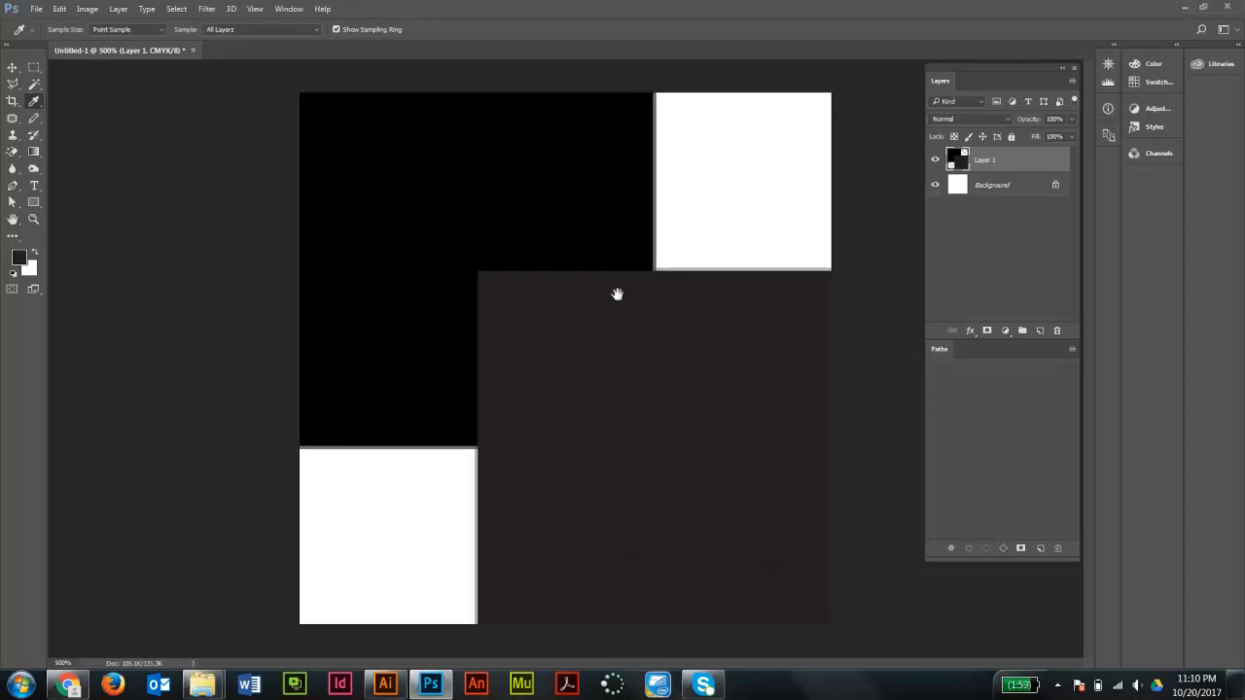
{"action": "scroll", "coordinate": [607, 292], "scroll_direction": "up", "scroll_amount": 6}
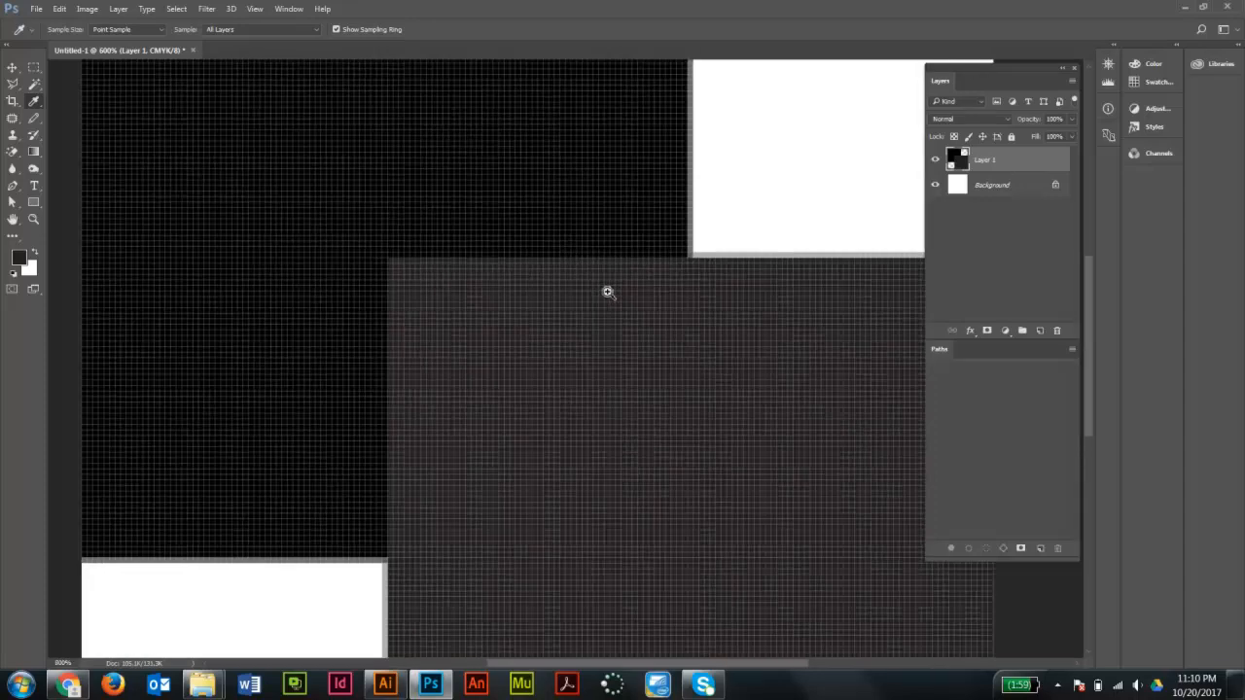
{"action": "left_click_drag", "start_coordinate": [396, 264], "coordinate": [703, 416]}
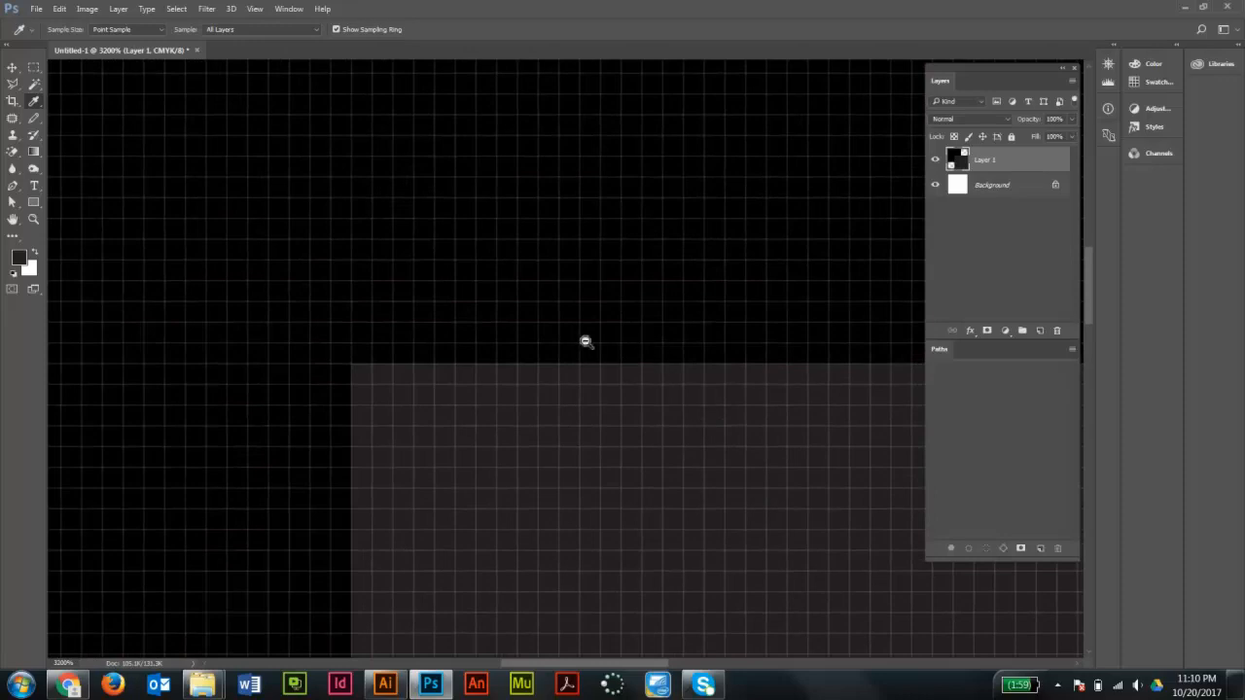
{"action": "scroll", "coordinate": [584, 341], "scroll_direction": "down", "scroll_amount": 3}
{"action": "scroll", "coordinate": [584, 342], "scroll_direction": "down", "scroll_amount": 4}
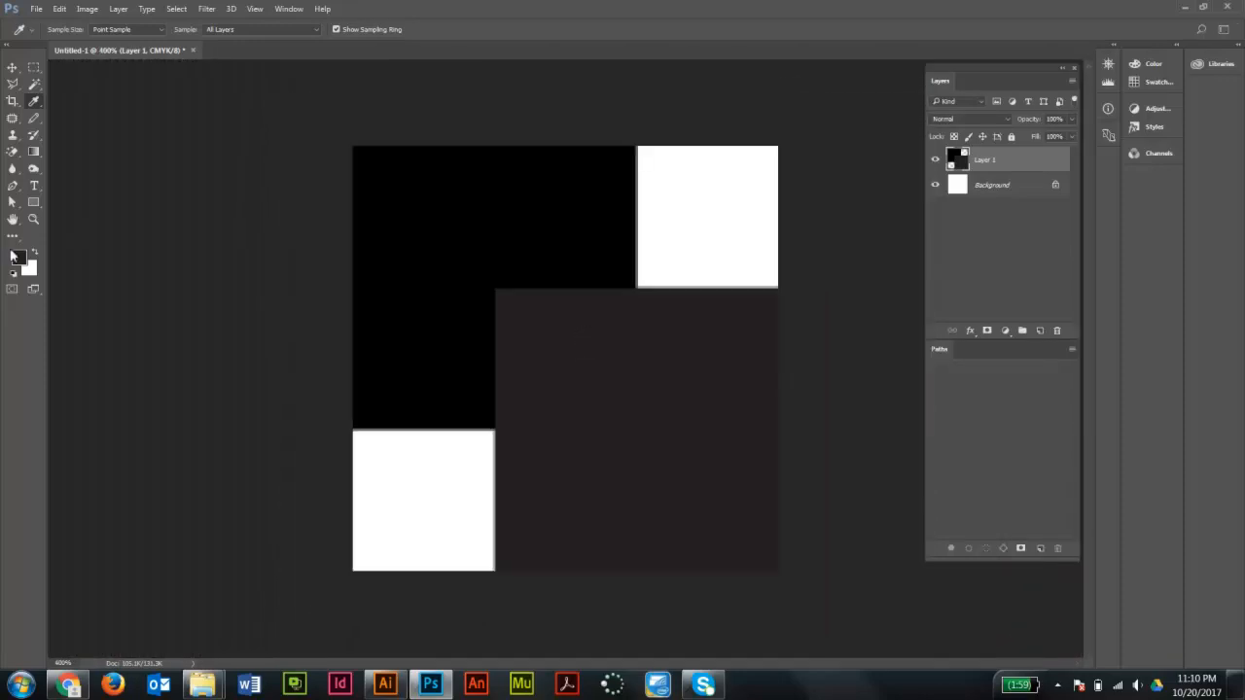
- Sample each square's black in the foreground Color Picker, then cancel the dialog
{"action": "left_click", "coordinate": [18, 259]}
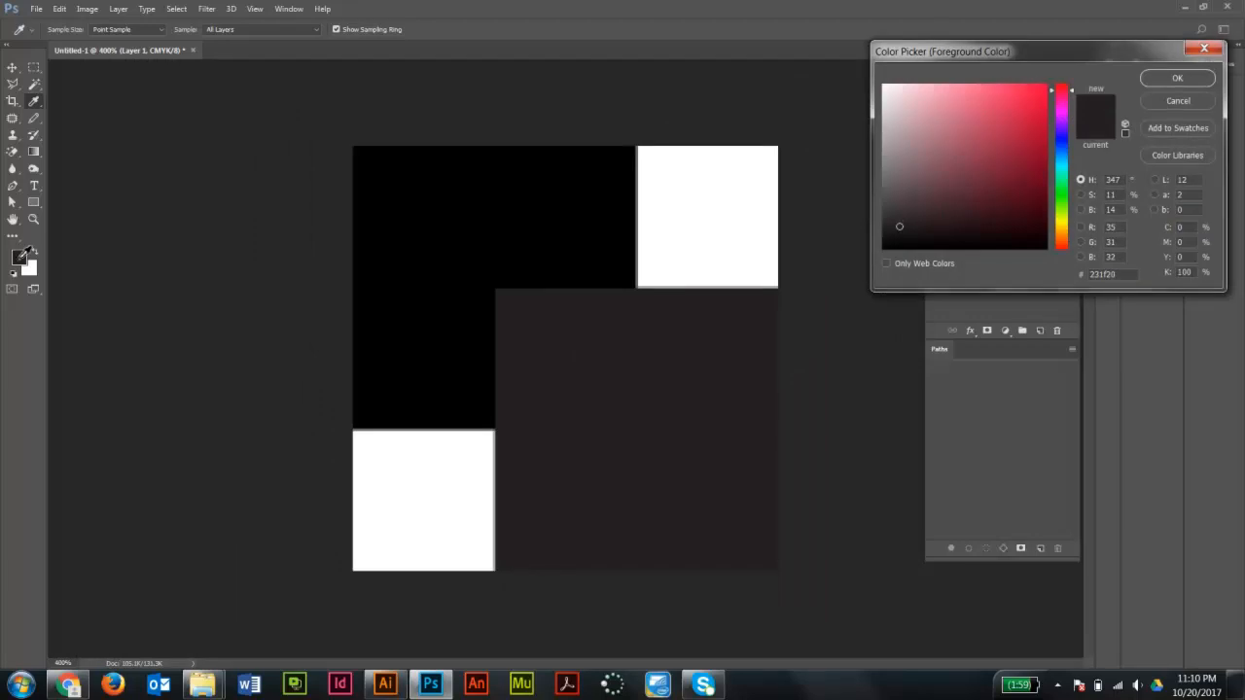
{"action": "left_click", "coordinate": [461, 191]}
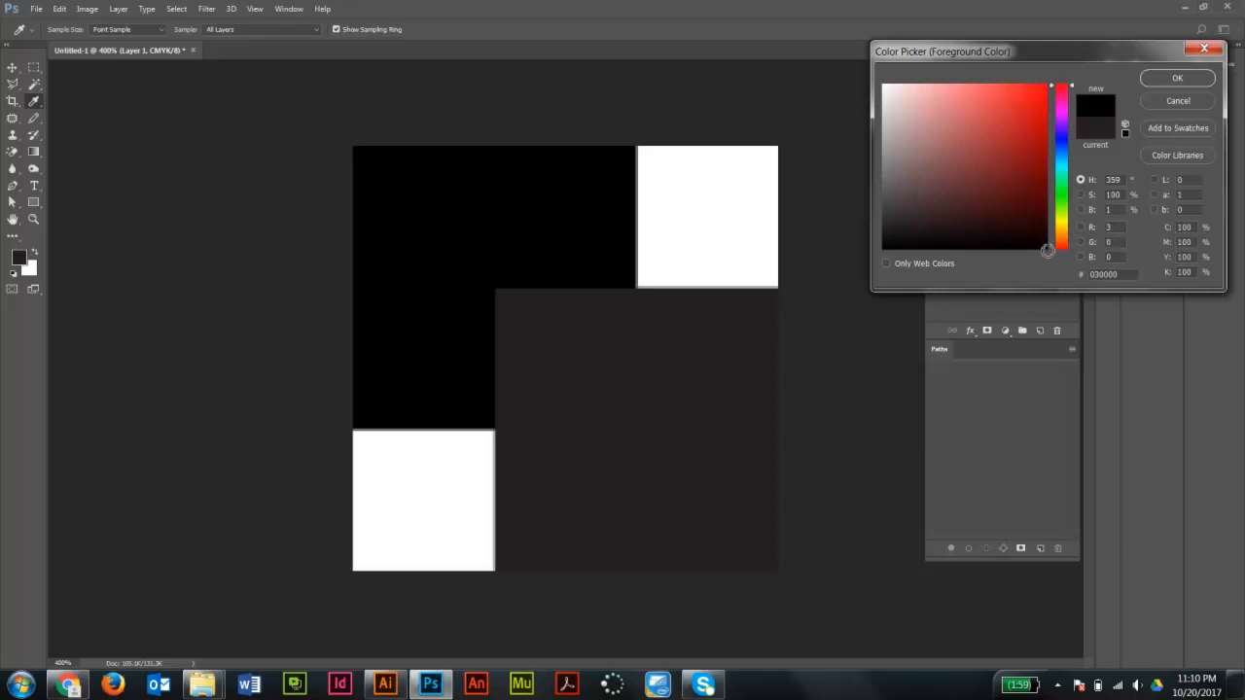
{"action": "left_click", "coordinate": [696, 373]}
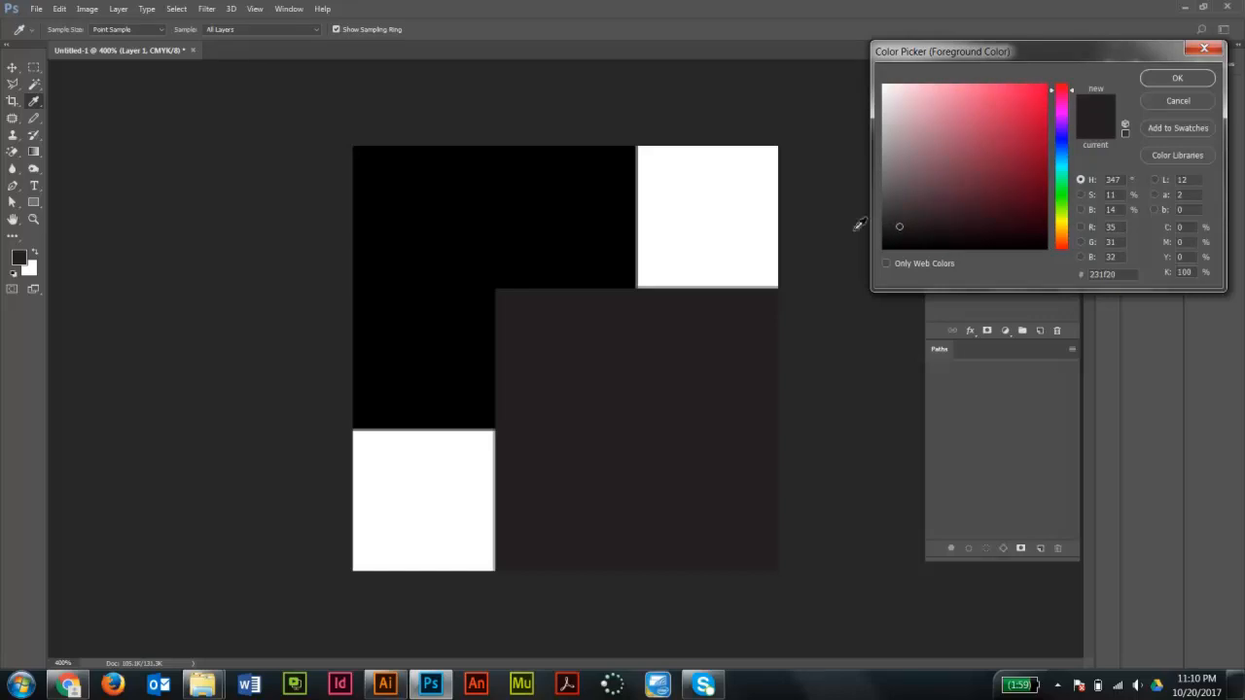
{"action": "left_click", "coordinate": [556, 238]}
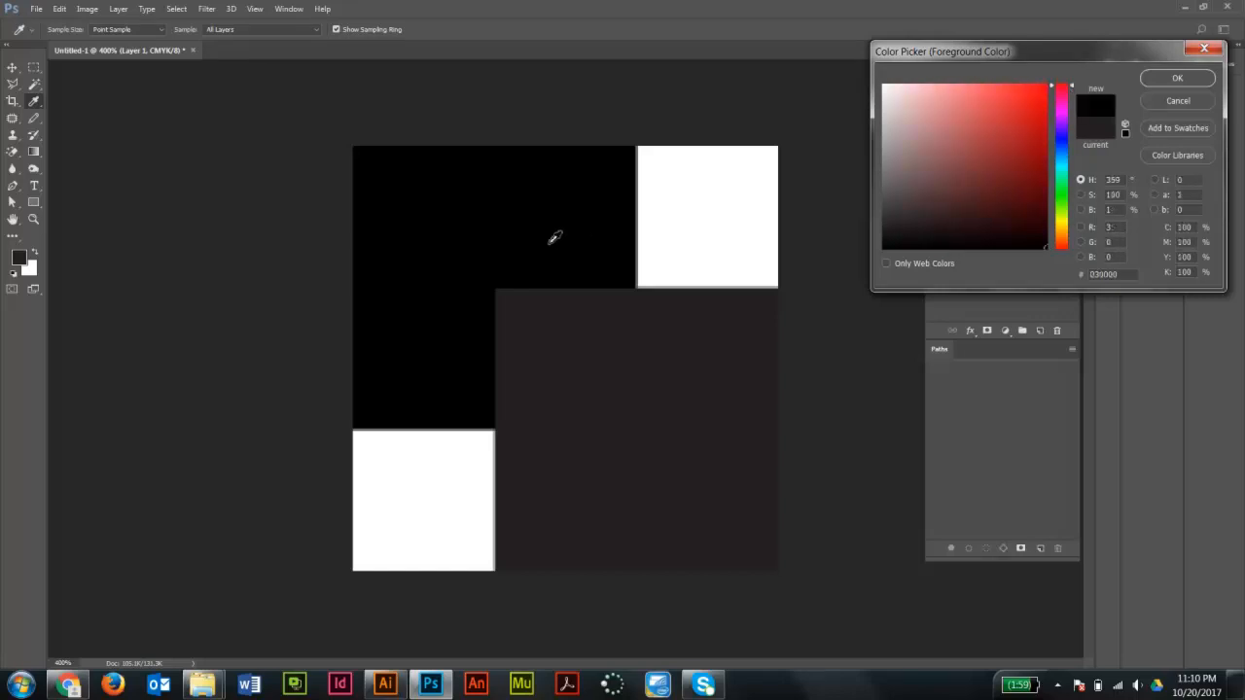
{"action": "left_click", "coordinate": [1173, 100]}
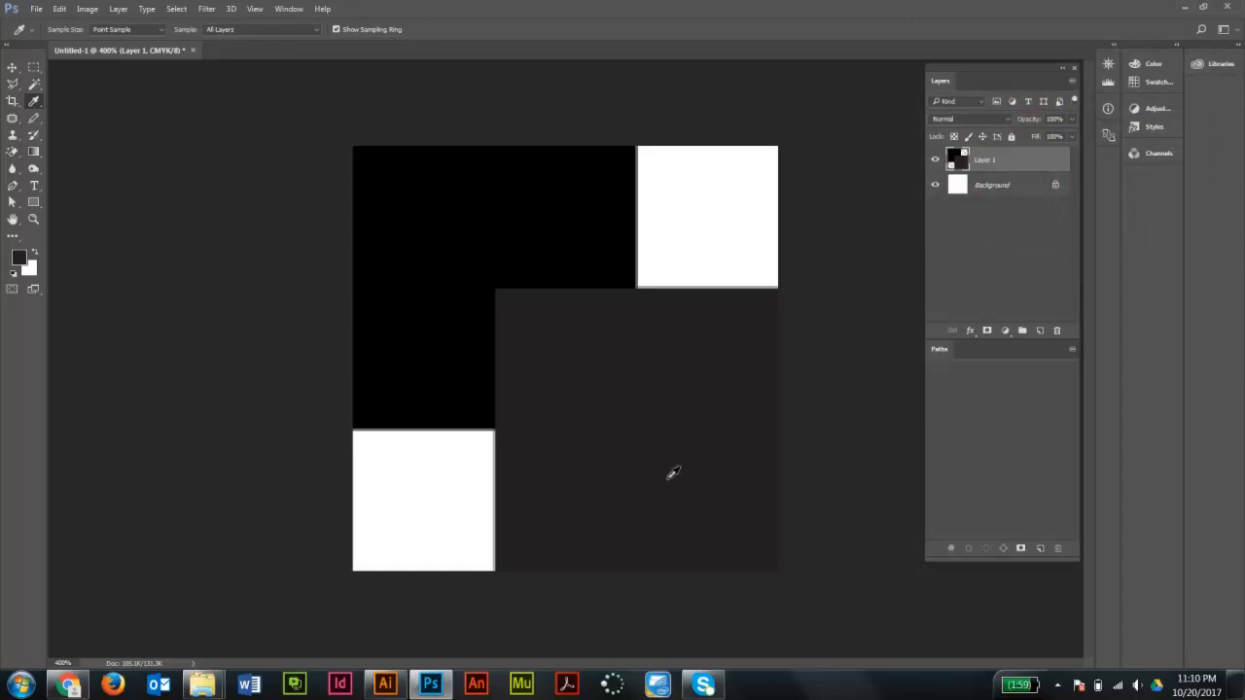
- Switch back to Illustrator, close the color panel group, and delete the two black test squares
{"action": "left_click", "coordinate": [386, 683]}
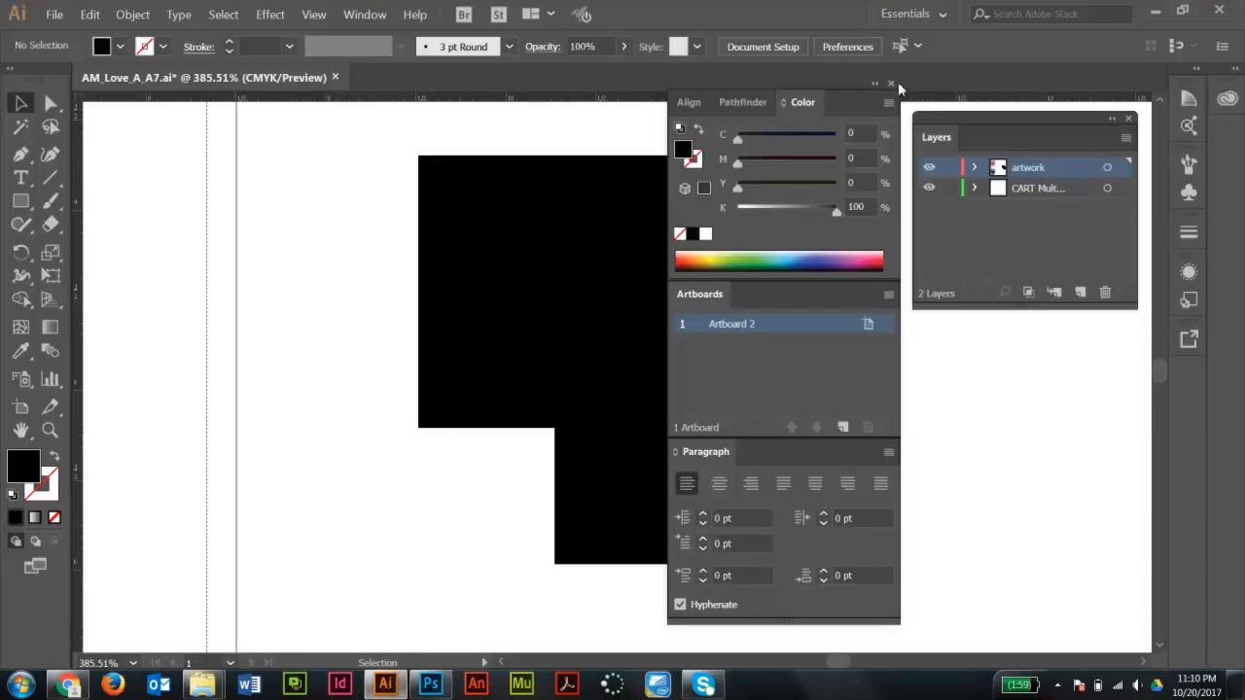
{"action": "left_click", "coordinate": [891, 83]}
{"action": "scroll", "coordinate": [692, 379], "scroll_direction": "down", "scroll_amount": 5}
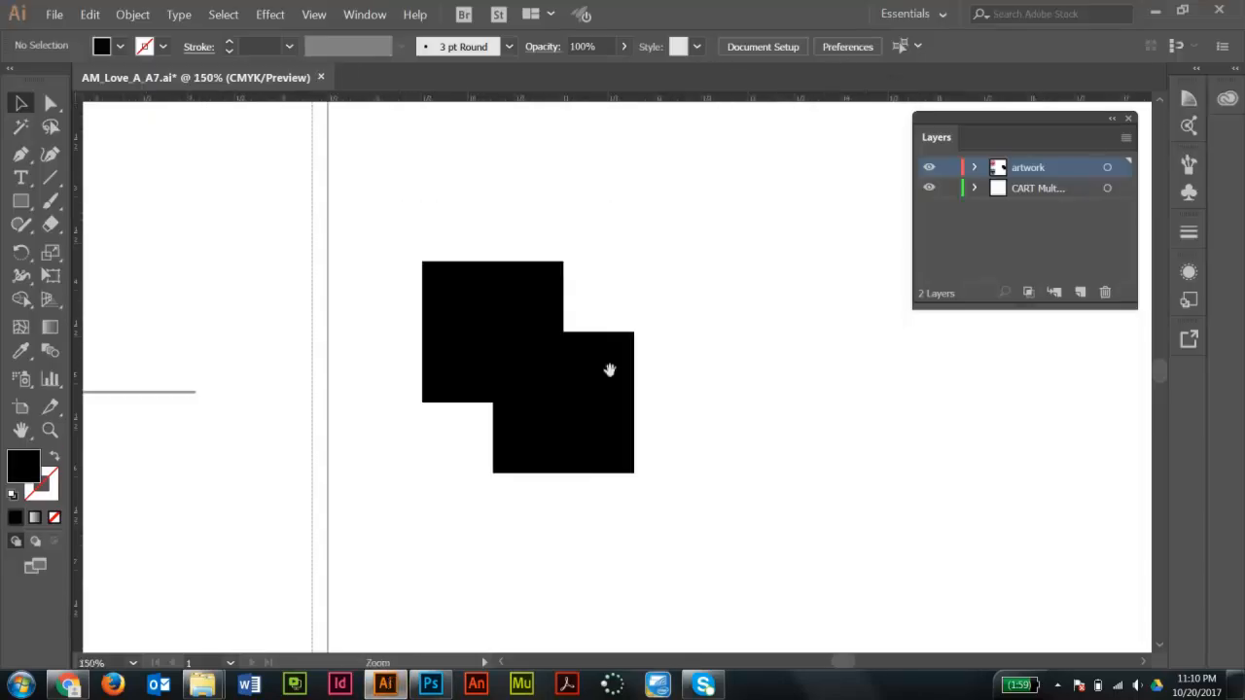
{"action": "left_click_drag", "start_coordinate": [765, 376], "coordinate": [789, 380]}
{"action": "left_click_drag", "start_coordinate": [672, 366], "coordinate": [735, 351]}
{"action": "left_click_drag", "start_coordinate": [684, 221], "coordinate": [898, 525]}
{"action": "key", "text": "Delete"}
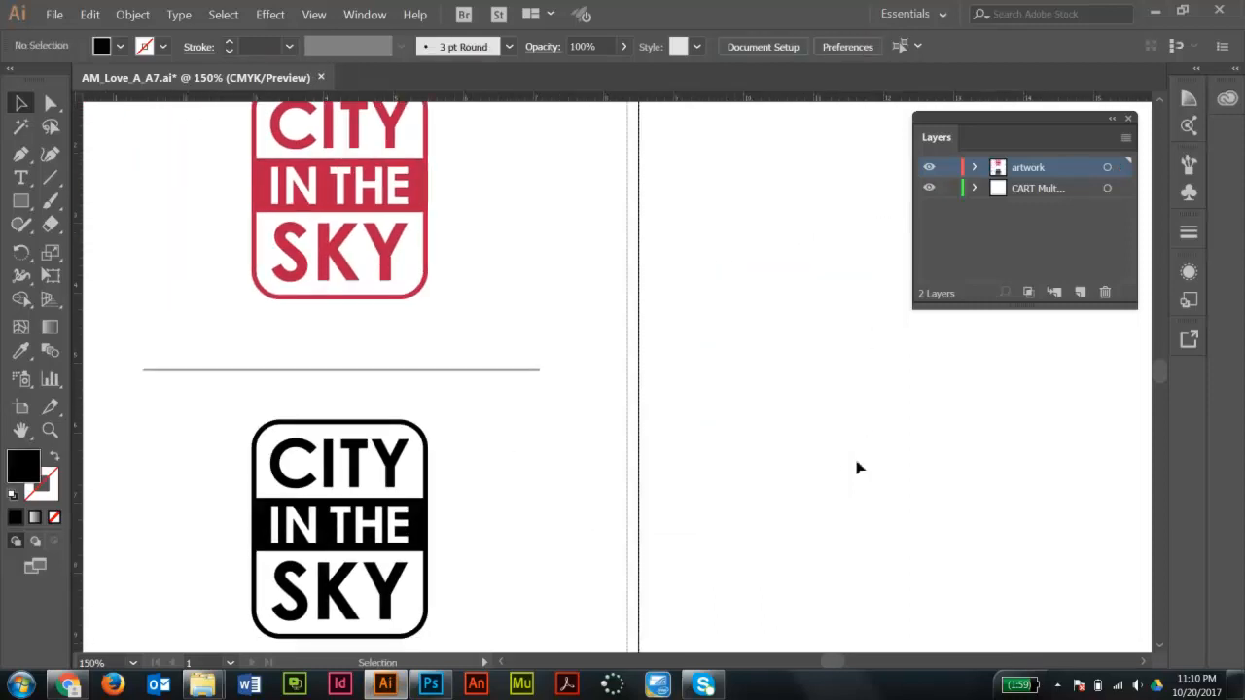
- Select the black logo group and set its fill to rich black with C 100%, M 100%, Y 100%, K 100%
{"action": "left_click_drag", "start_coordinate": [767, 375], "coordinate": [805, 351]}
{"action": "left_click", "coordinate": [673, 311], "text": "ctrl+alt"}
{"action": "left_click_drag", "start_coordinate": [651, 382], "coordinate": [647, 375]}
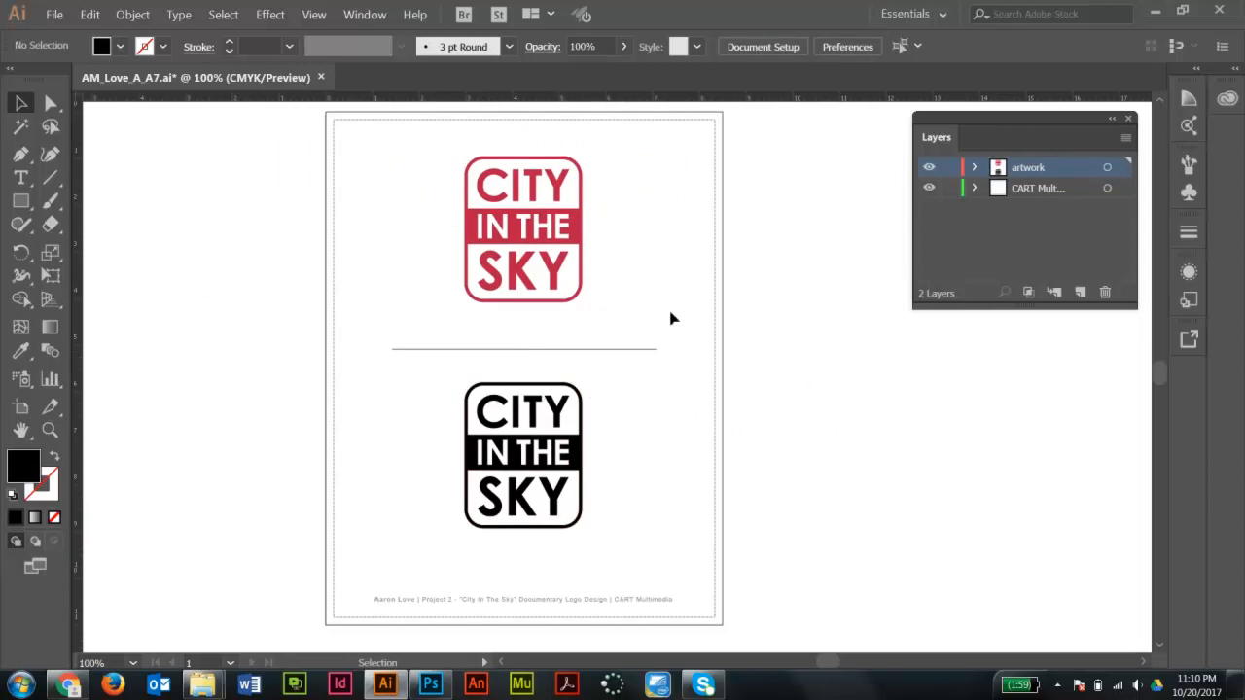
{"action": "left_click_drag", "start_coordinate": [434, 364], "coordinate": [638, 560]}
{"action": "left_click_drag", "start_coordinate": [772, 352], "coordinate": [665, 387]}
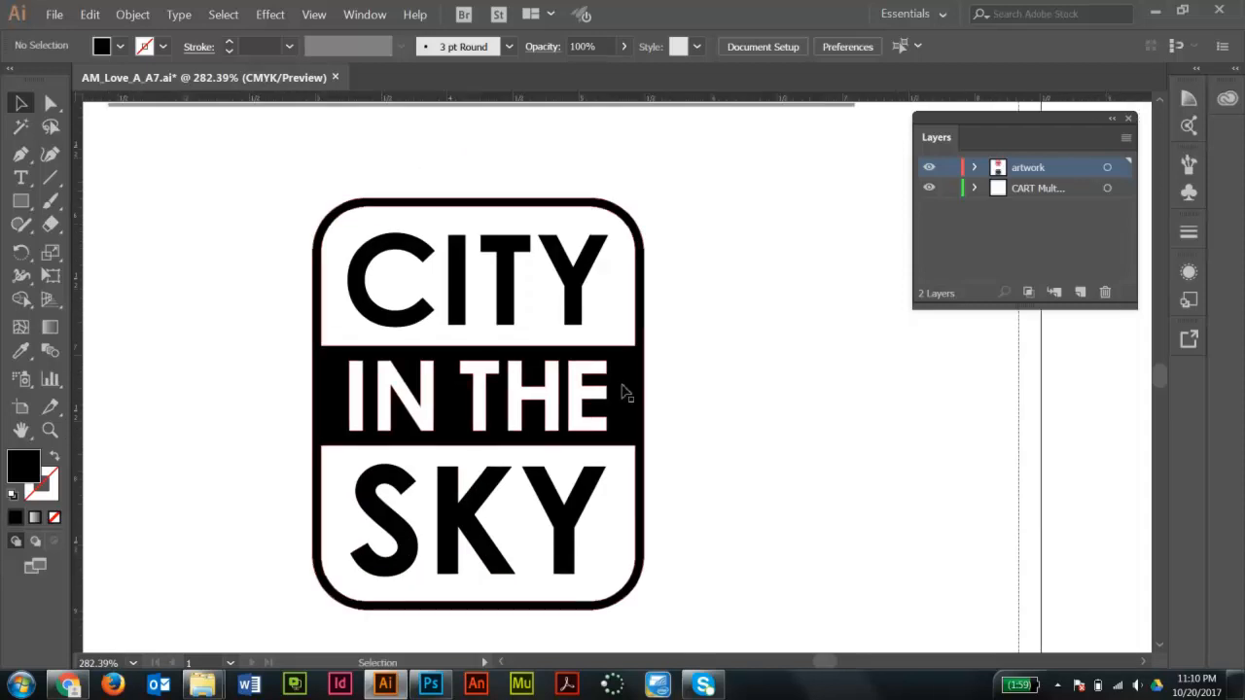
{"action": "left_click", "coordinate": [628, 393]}
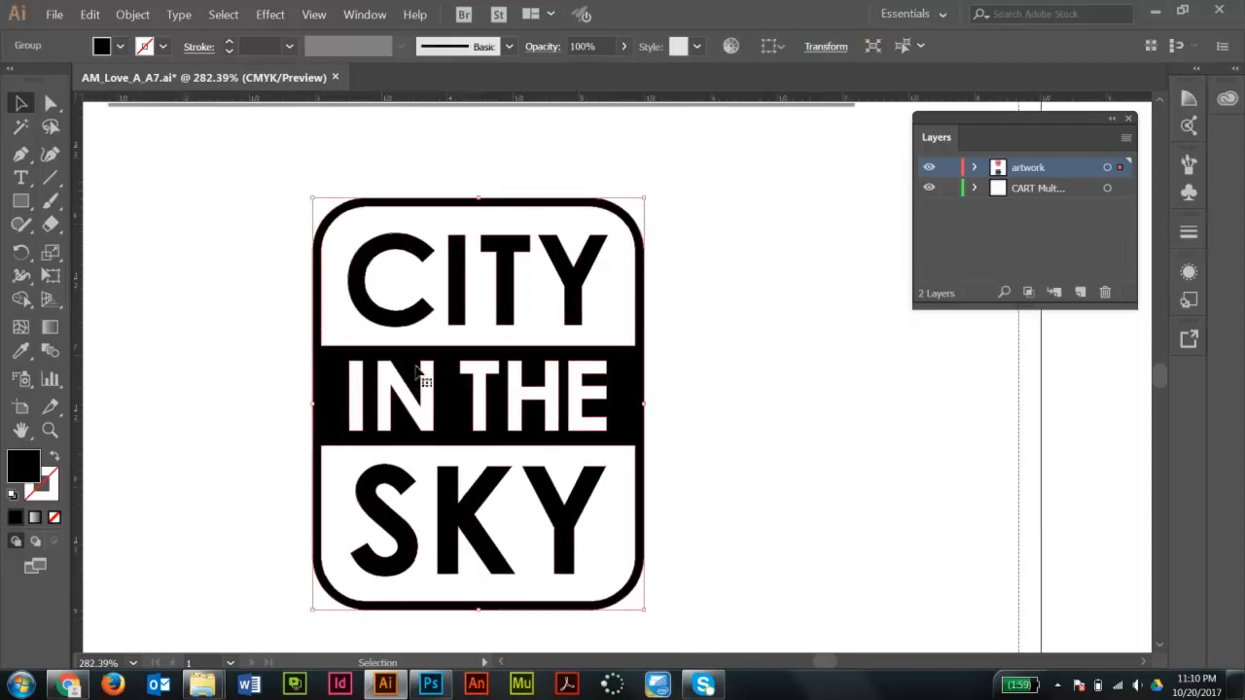
{"action": "double_click", "coordinate": [24, 465]}
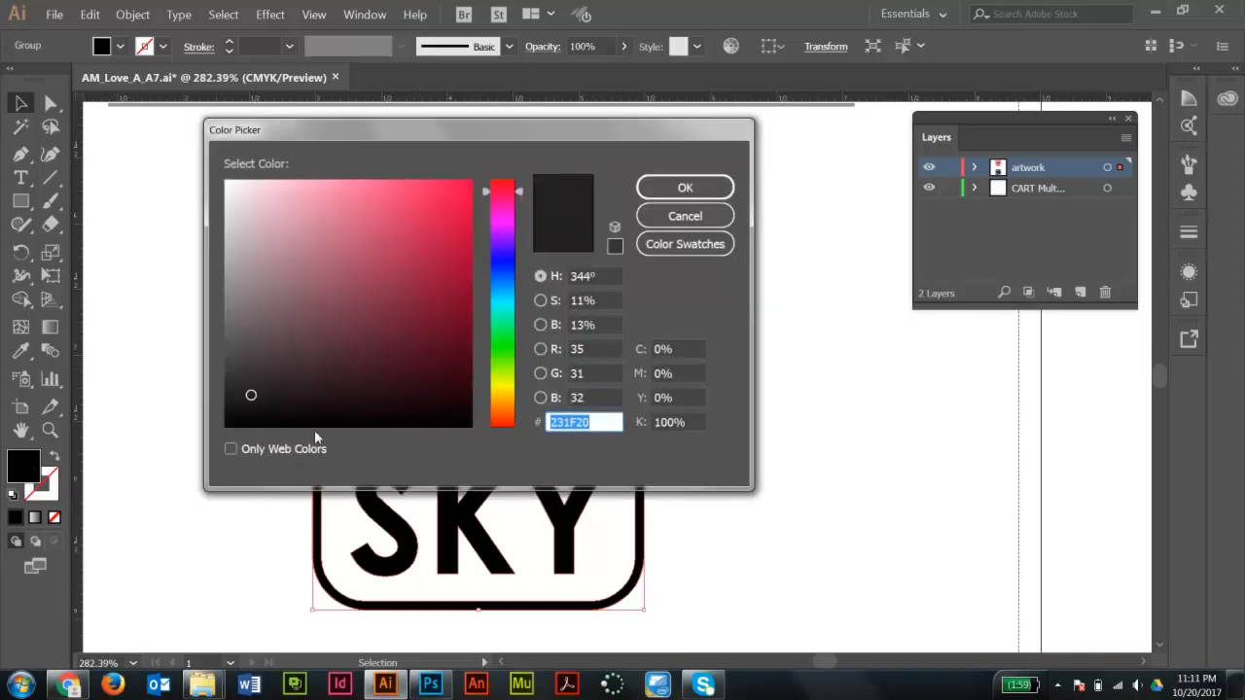
{"action": "left_click_drag", "start_coordinate": [322, 398], "coordinate": [478, 438]}
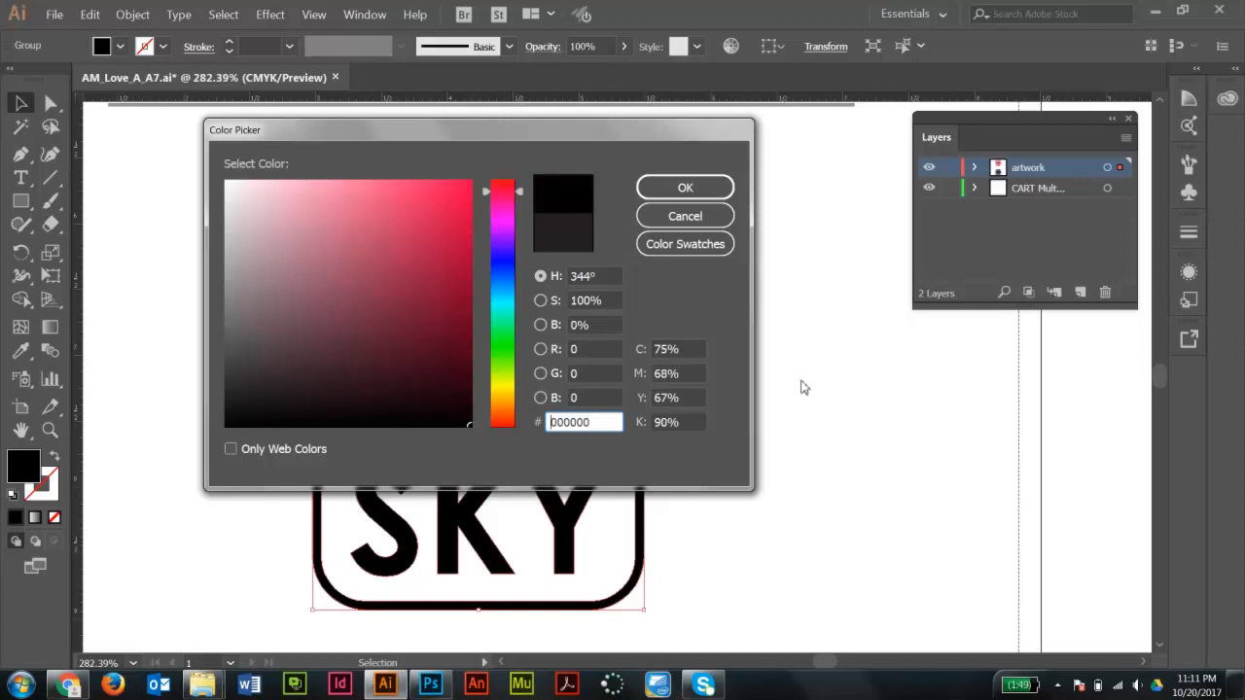
{"action": "left_click", "coordinate": [692, 349]}
{"action": "type", "text": "1000"}
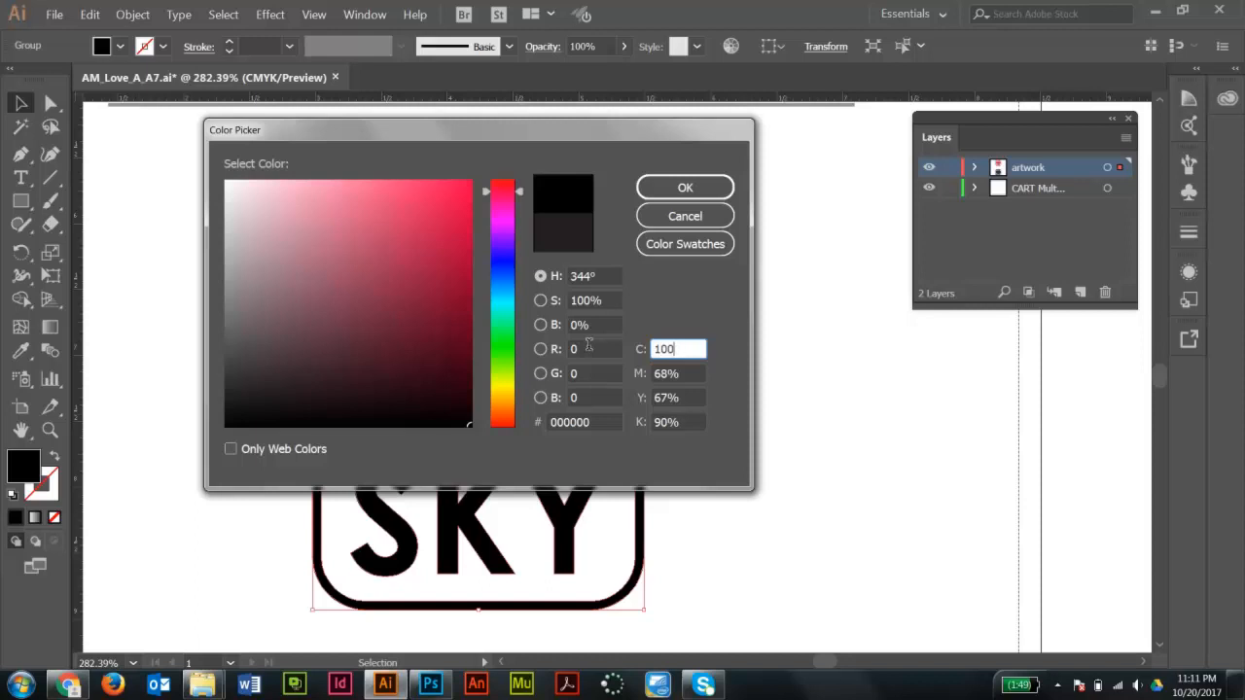
{"action": "key", "text": "Tab"}
{"action": "type", "text": "100"}
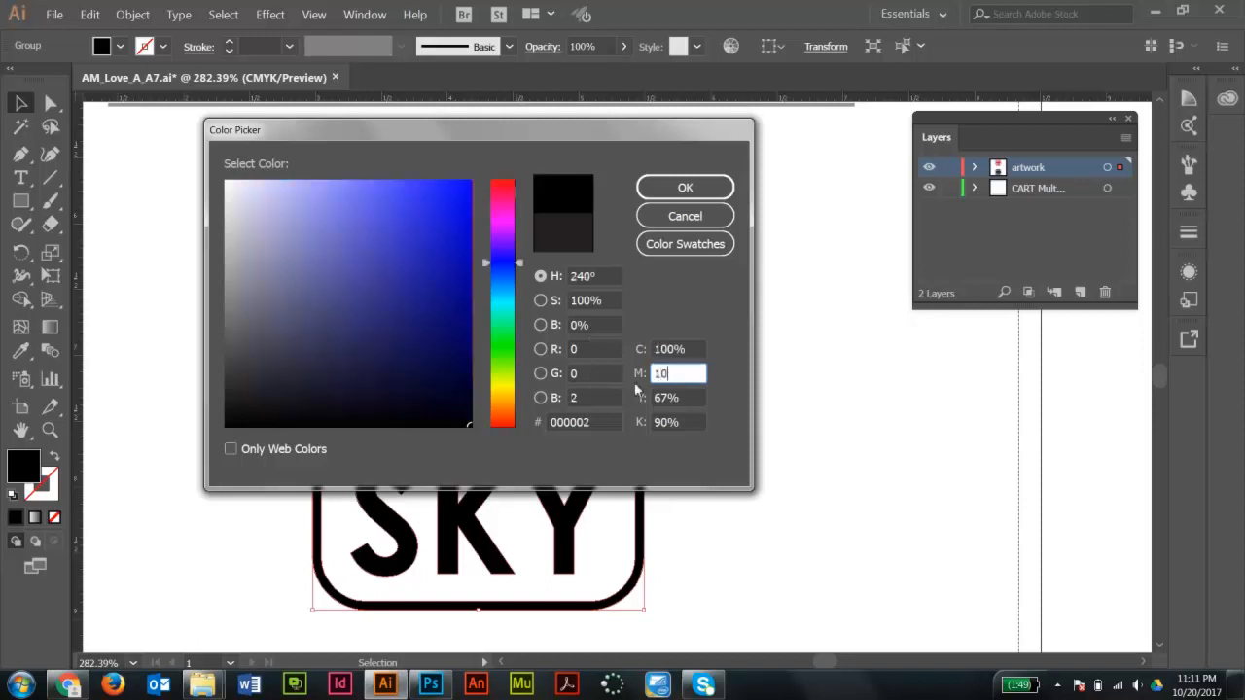
{"action": "key", "text": "Tab"}
{"action": "type", "text": "100"}
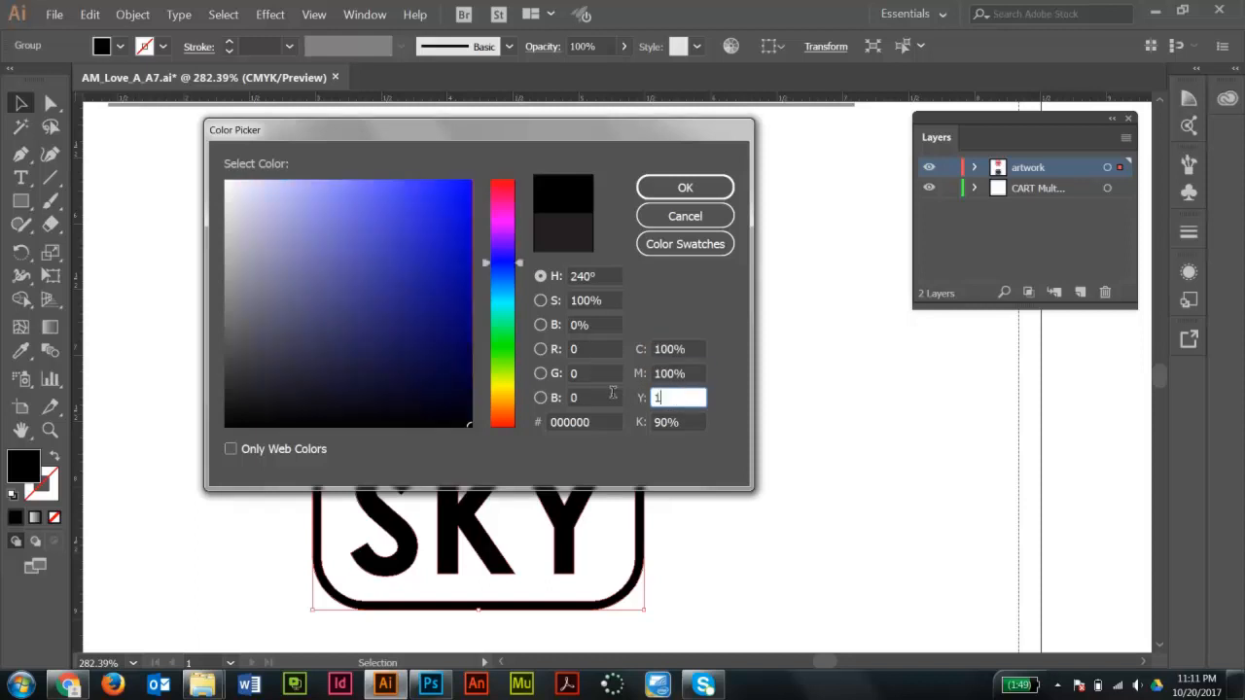
{"action": "type", "text": "0"}
{"action": "key", "text": "Tab"}
{"action": "type", "text": "100"}
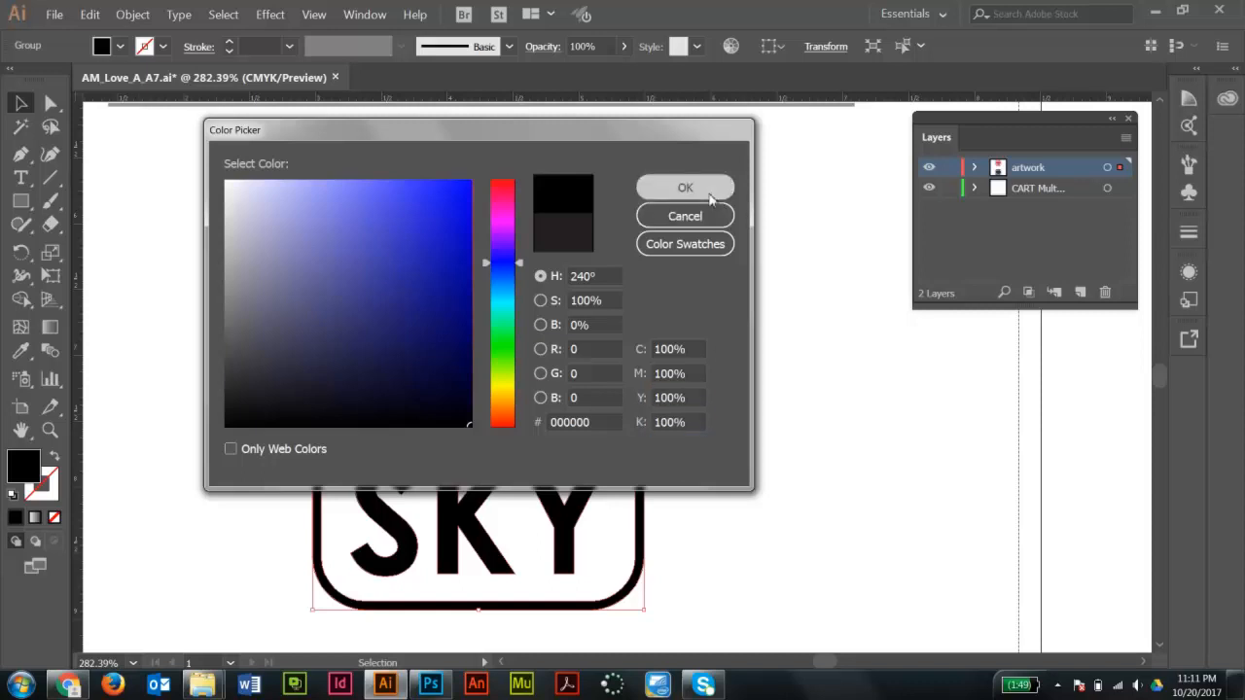
{"action": "left_click", "coordinate": [708, 190]}
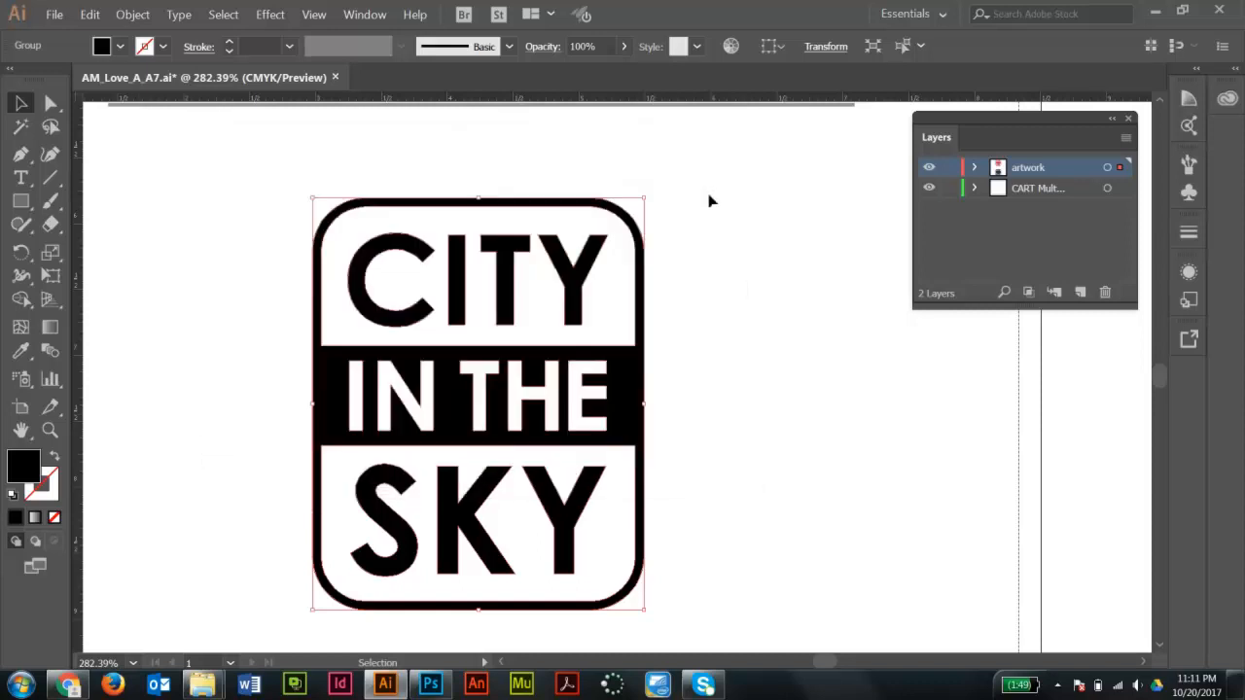
- Reopen the fill Color Picker to check the logo's CMYK values, then close it and deselect
{"action": "double_click", "coordinate": [21, 470]}
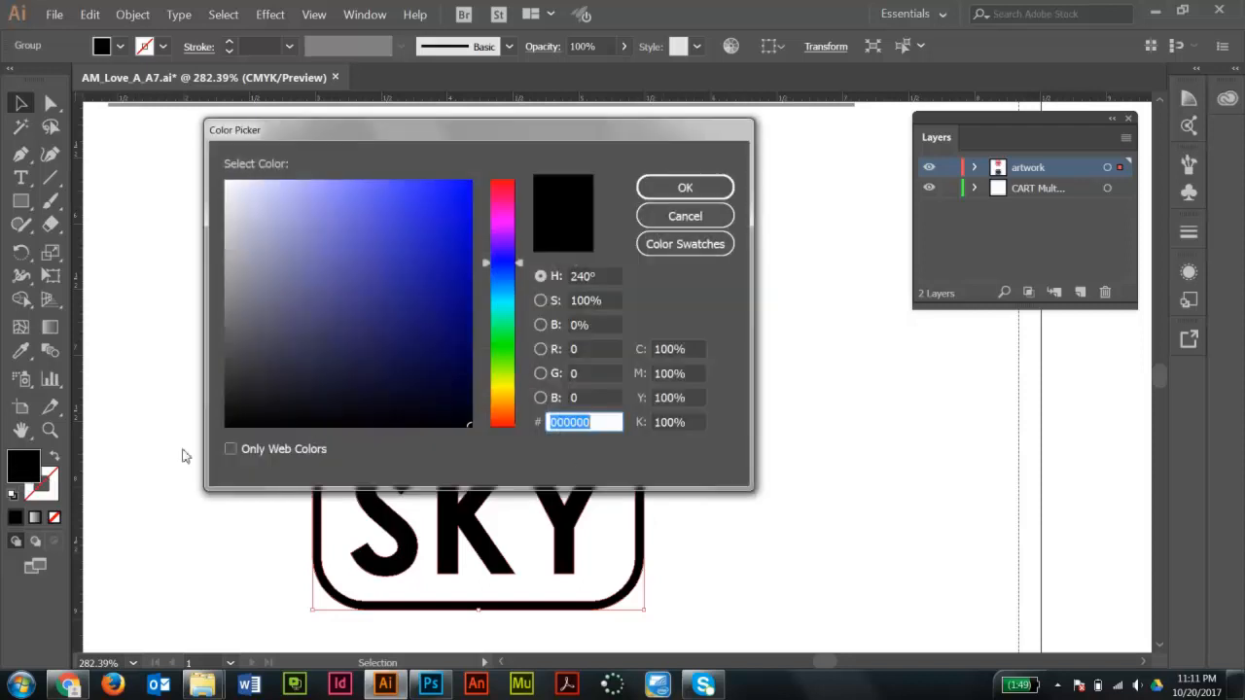
{"action": "left_click", "coordinate": [697, 347]}
{"action": "key", "text": "Tab"}
{"action": "key", "text": "Tab"}
{"action": "key", "text": "Tab"}
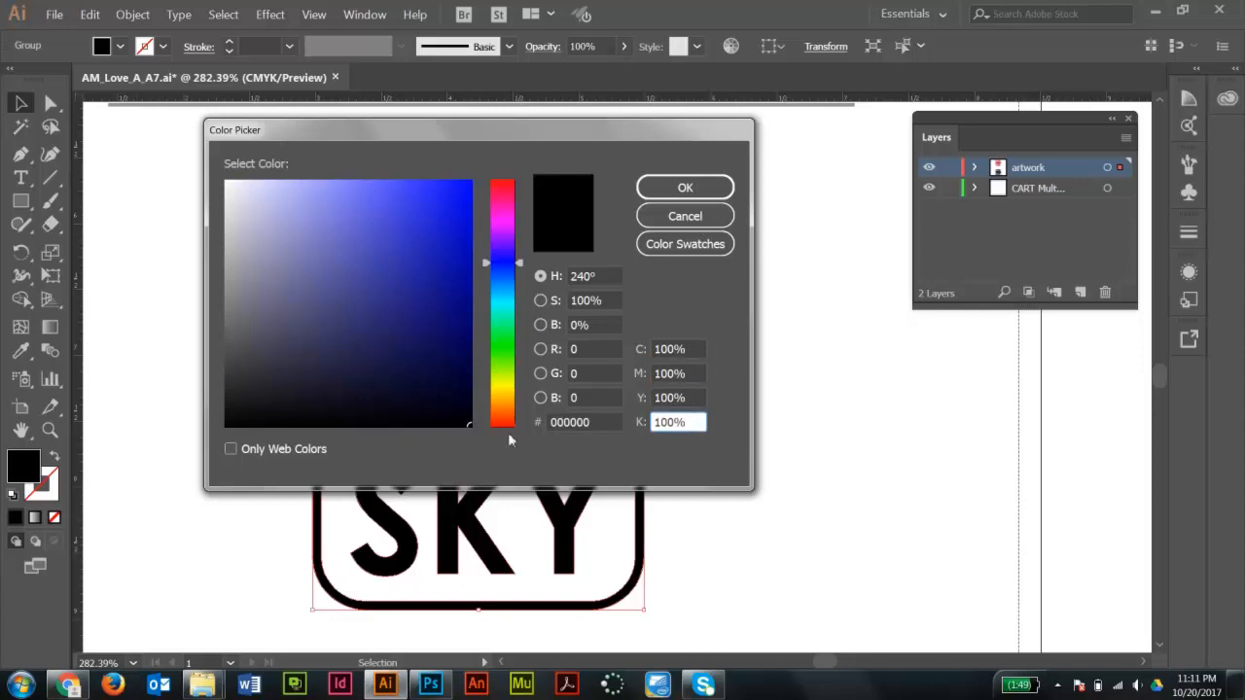
{"action": "left_click", "coordinate": [712, 189]}
{"action": "left_click", "coordinate": [718, 277]}
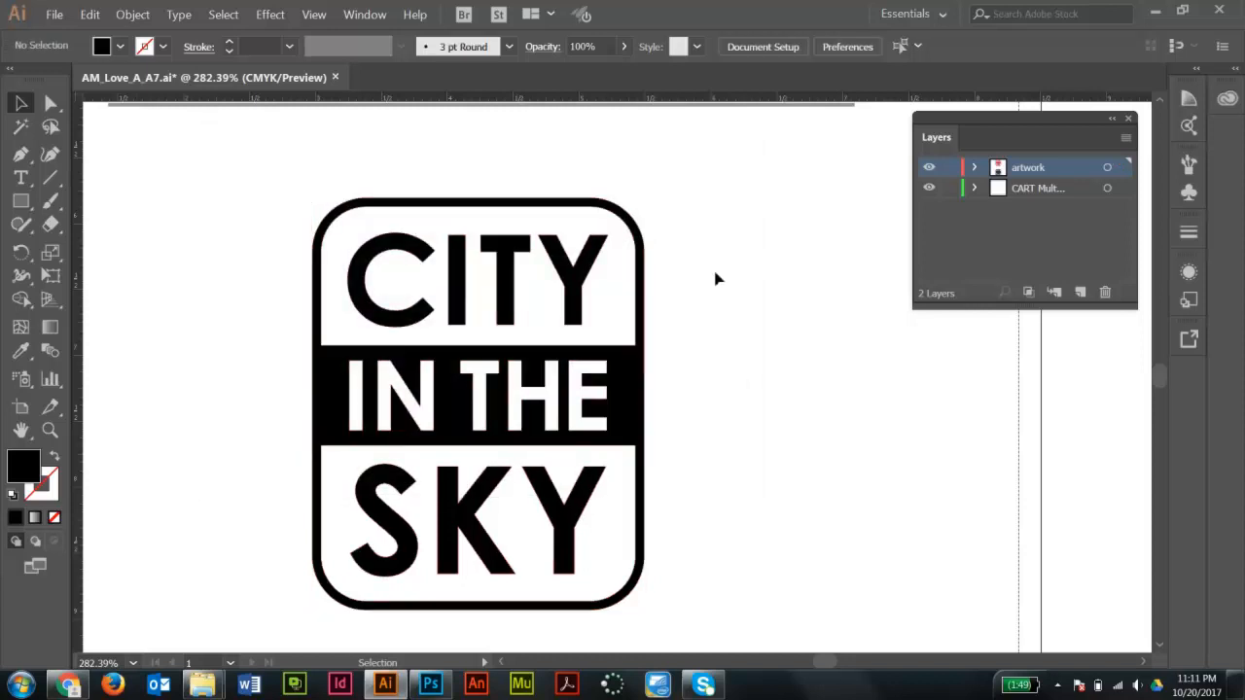
- Draw a rectangle framing the page's logos above the credit line and swap its fill and stroke to make an outline border
{"action": "key", "text": "ctrl+alt+space"}
{"action": "left_click", "coordinate": [672, 305], "text": "ctrl+alt"}
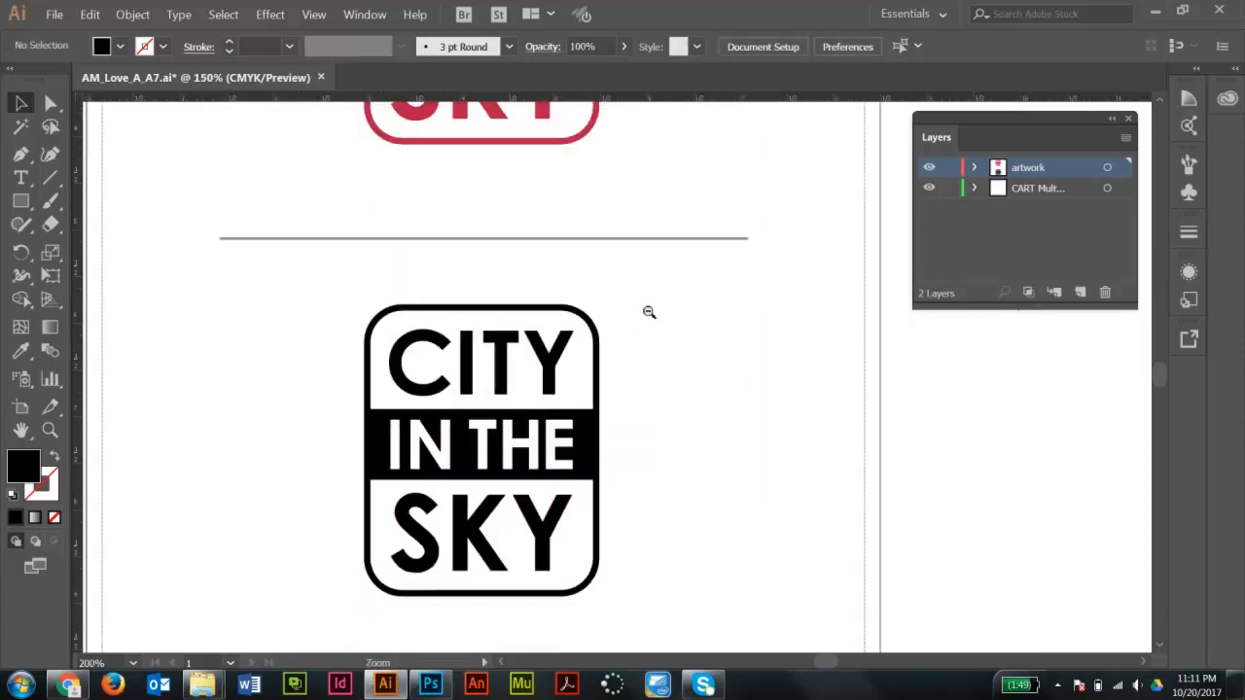
{"action": "left_click", "coordinate": [648, 312], "text": "ctrl+alt"}
{"action": "left_click_drag", "start_coordinate": [689, 383], "coordinate": [746, 381]}
{"action": "left_click", "coordinate": [701, 392], "text": "ctrl+alt"}
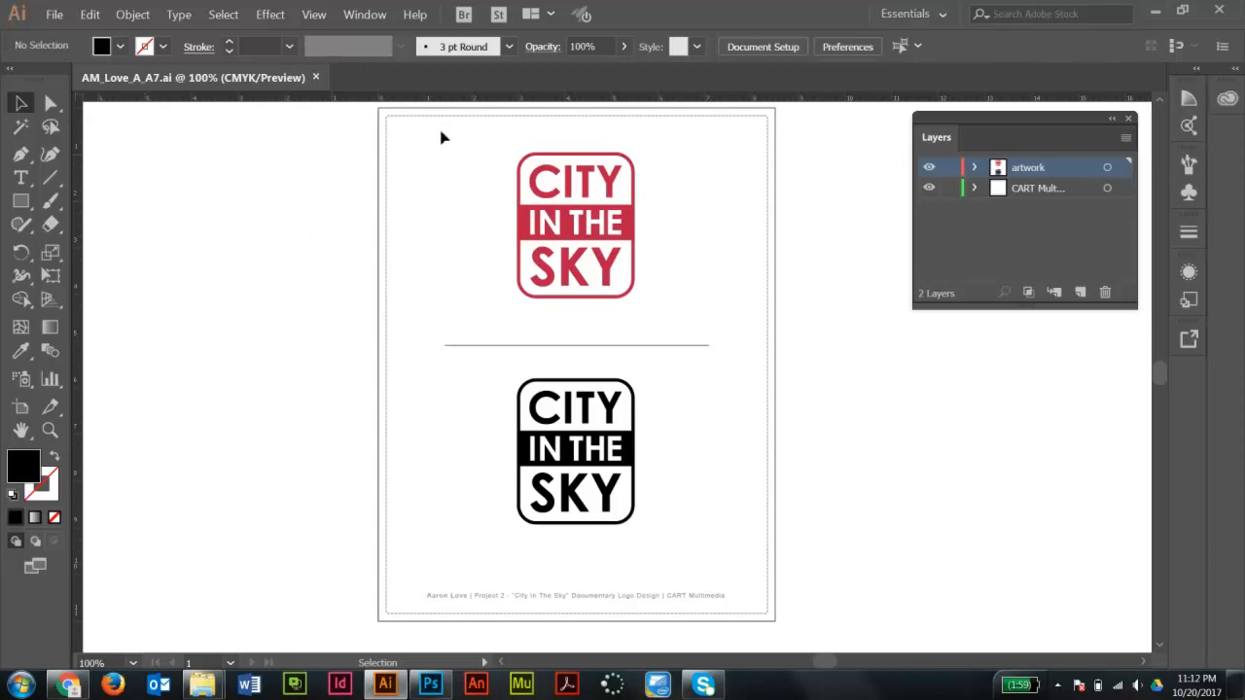
{"action": "left_click", "coordinate": [20, 200]}
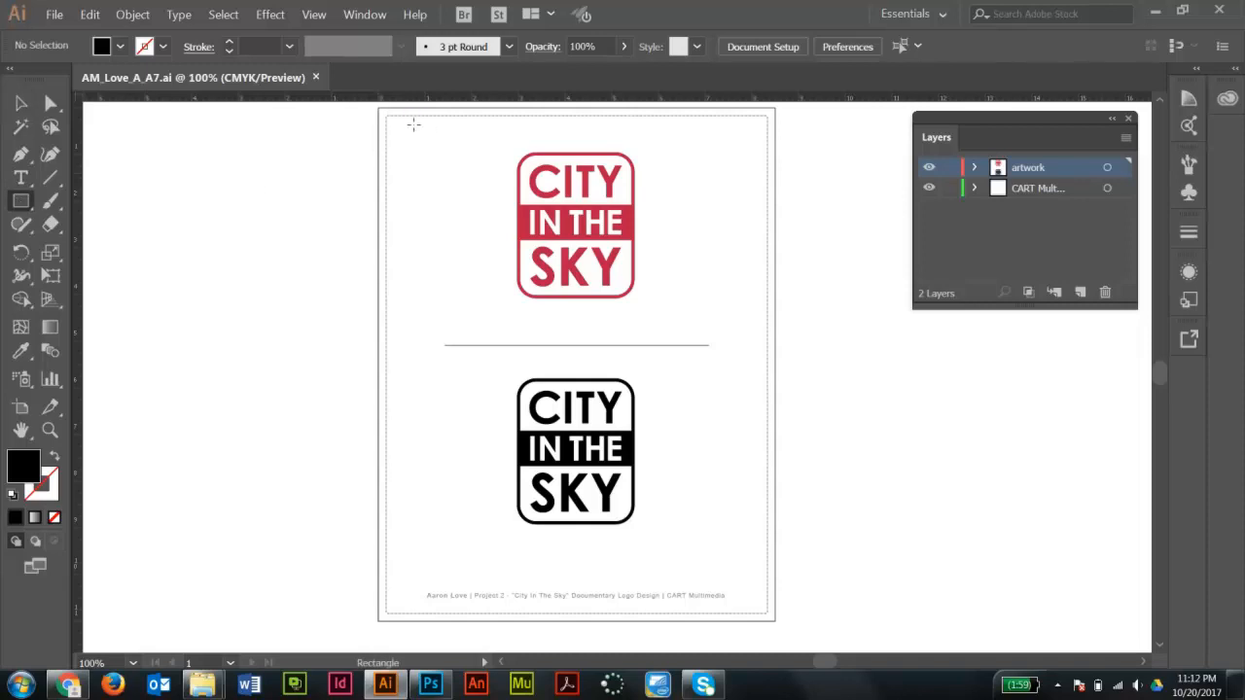
{"action": "left_click_drag", "start_coordinate": [386, 115], "coordinate": [736, 554]}
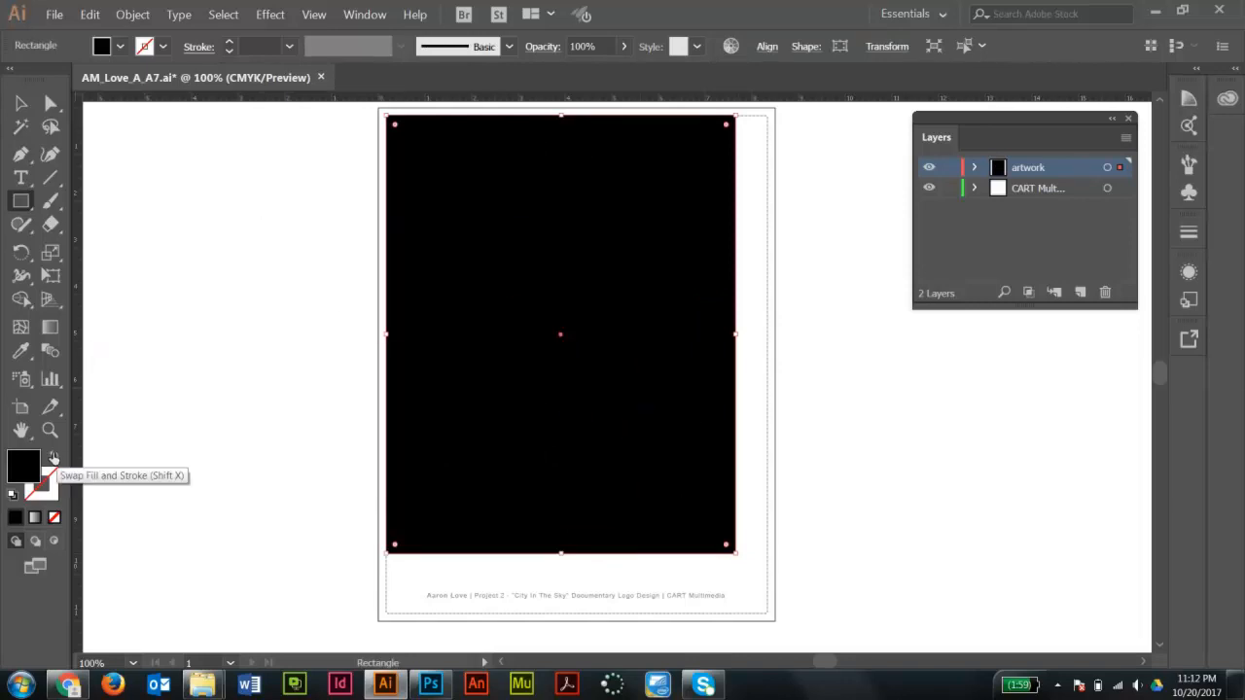
{"action": "left_click", "coordinate": [54, 458]}
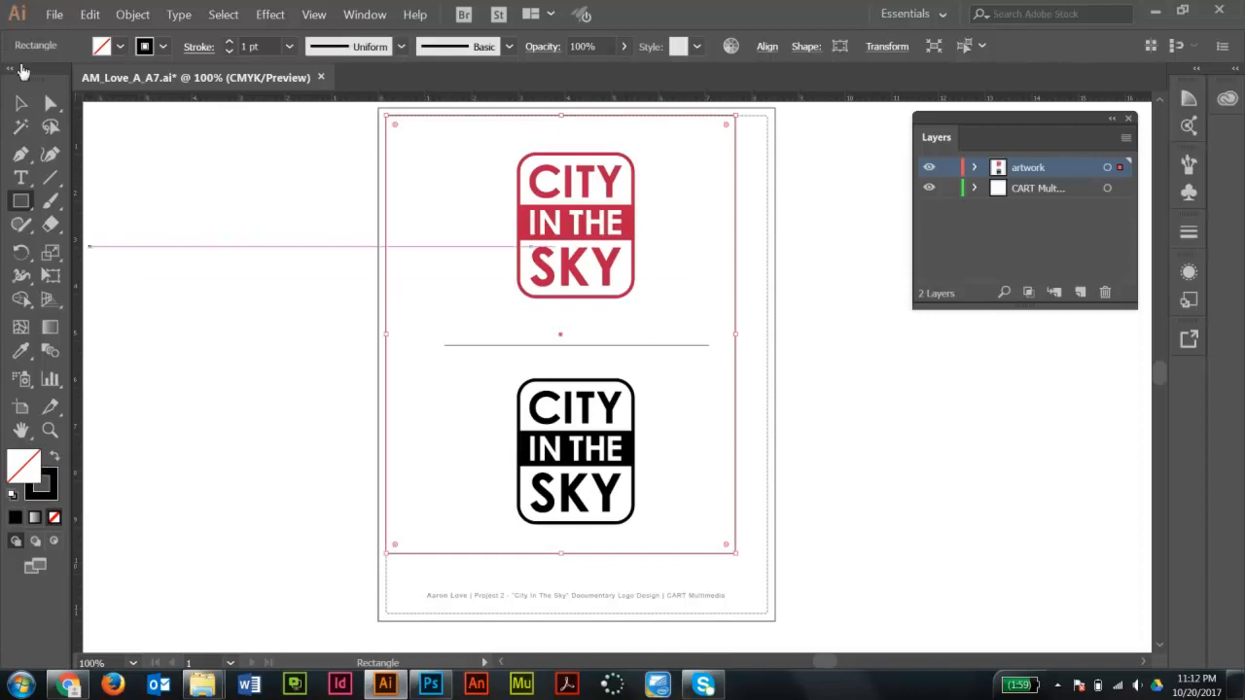
{"action": "left_click", "coordinate": [51, 102]}
{"action": "left_click", "coordinate": [595, 130]}
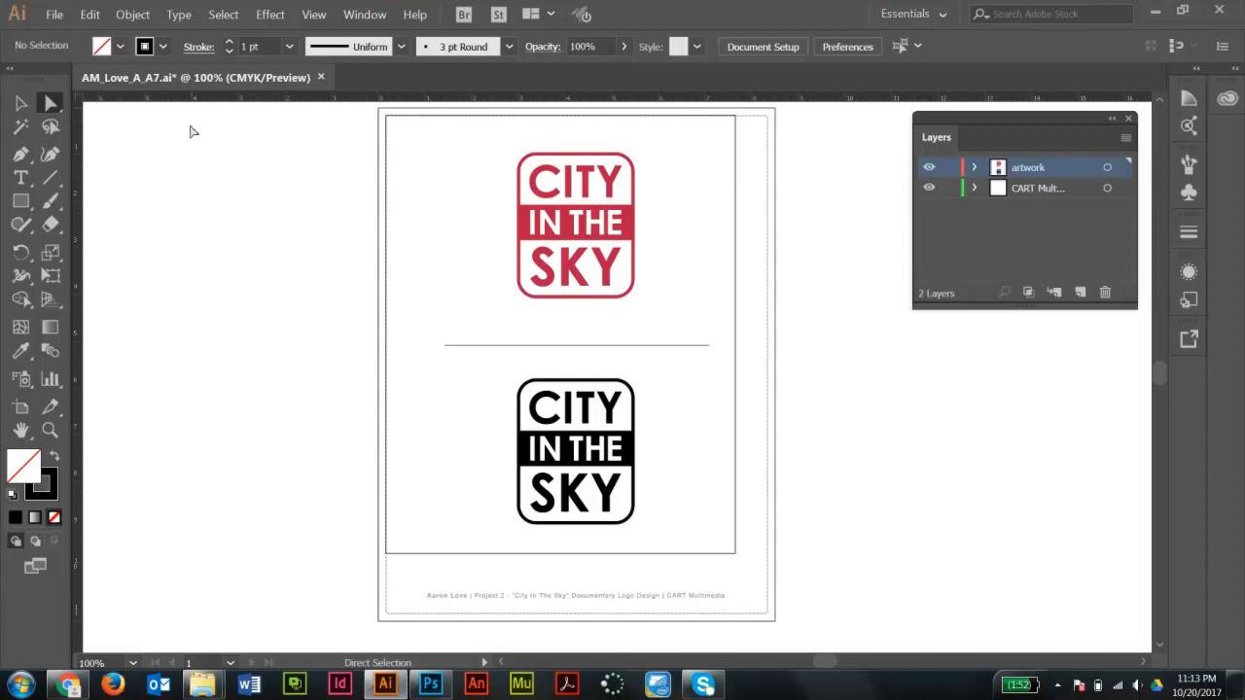
- Export the document as AM_Love_A_A7.psd in Photoshop format, replacing the existing file, with CMYK at High (300 ppi)
{"action": "left_click", "coordinate": [56, 16]}
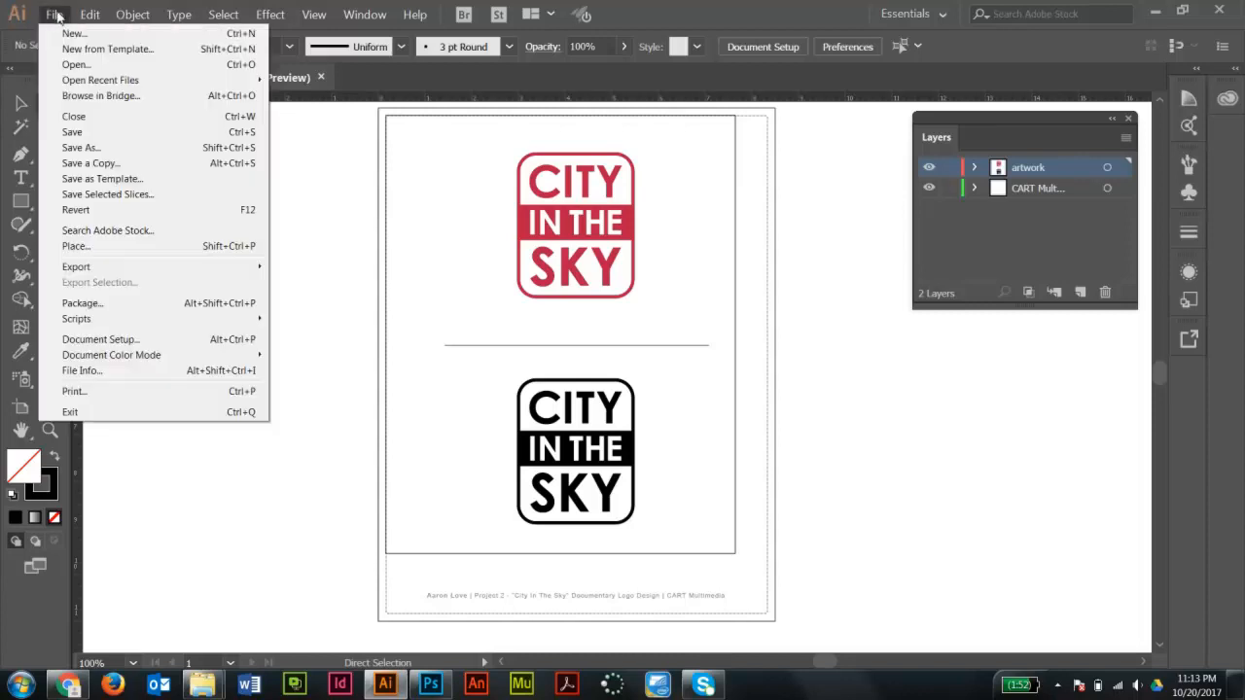
{"action": "mouse_move", "coordinate": [91, 270]}
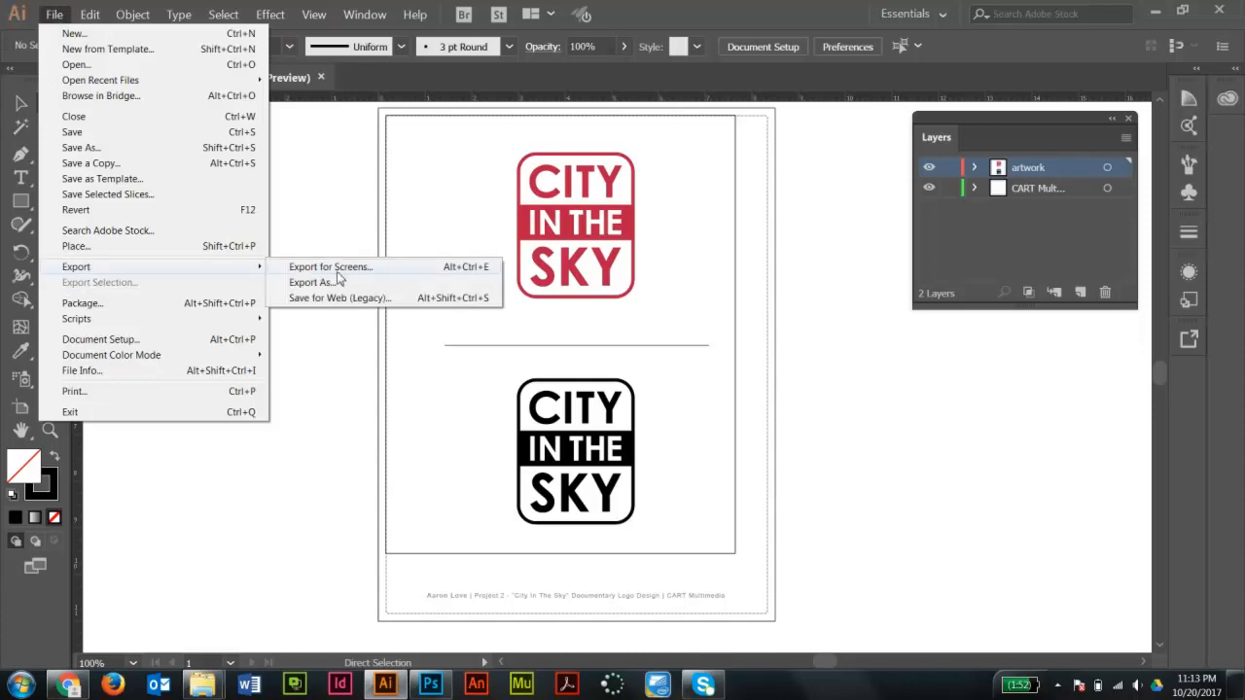
{"action": "left_click", "coordinate": [325, 283]}
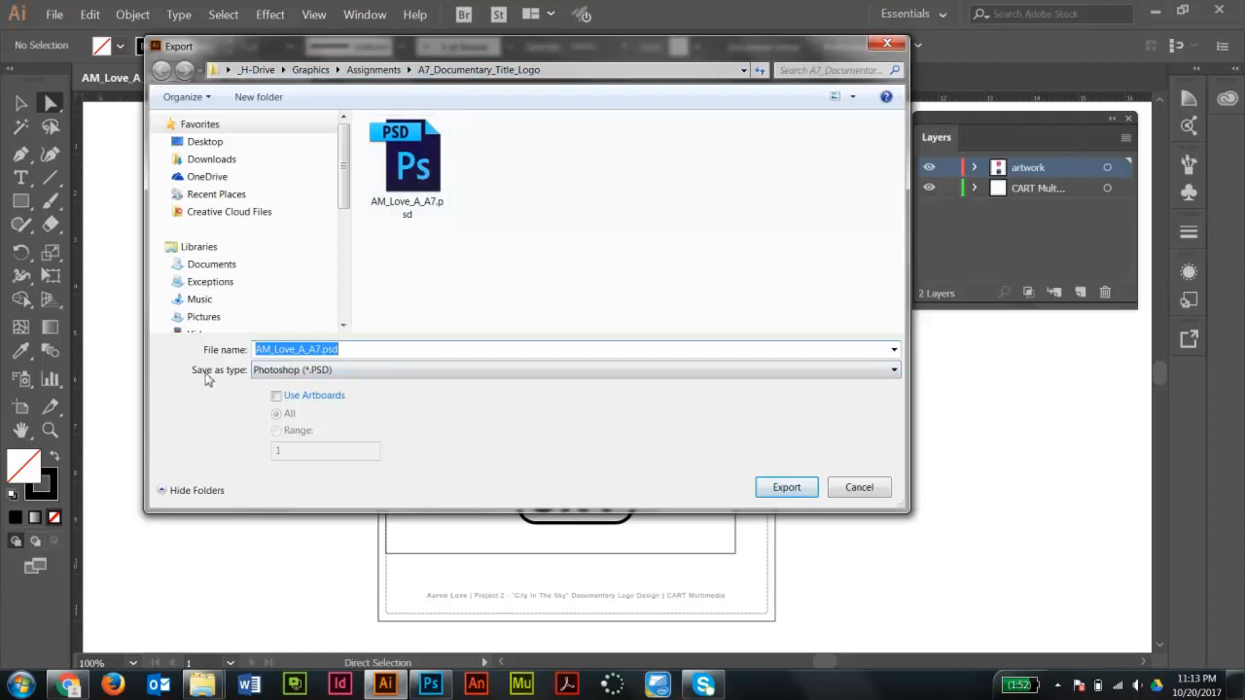
{"action": "left_click", "coordinate": [366, 373]}
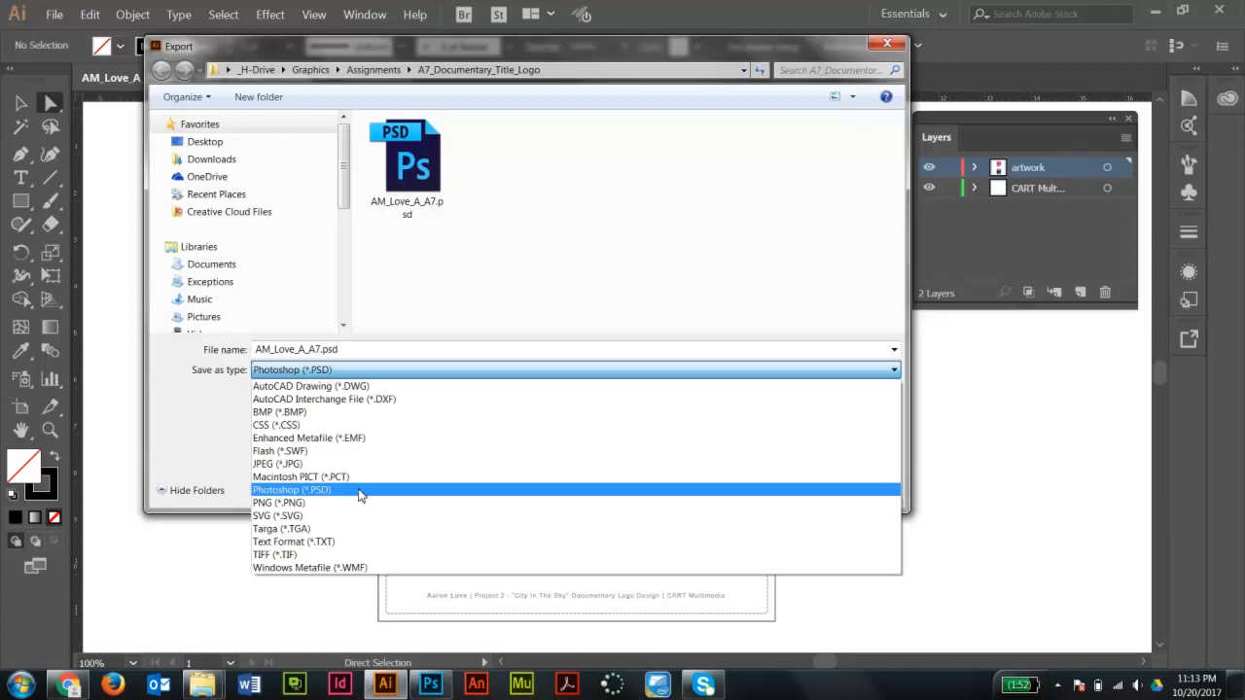
{"action": "left_click", "coordinate": [316, 492]}
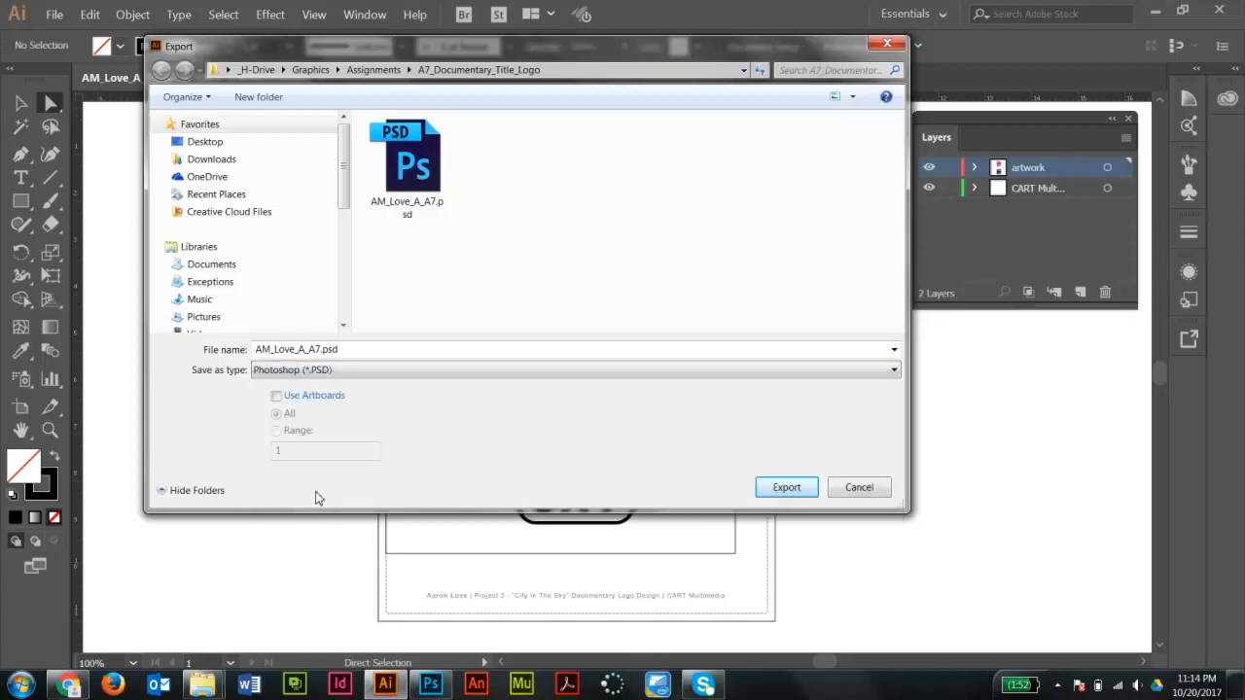
{"action": "left_click", "coordinate": [787, 486]}
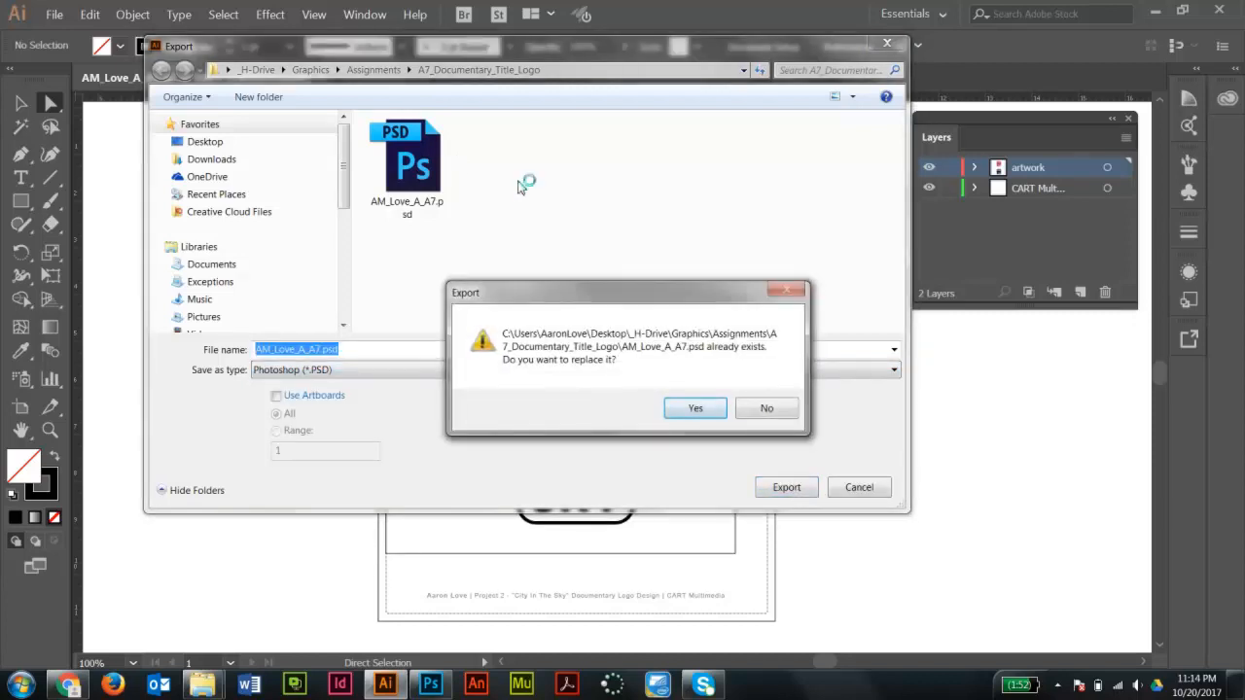
{"action": "left_click", "coordinate": [695, 410]}
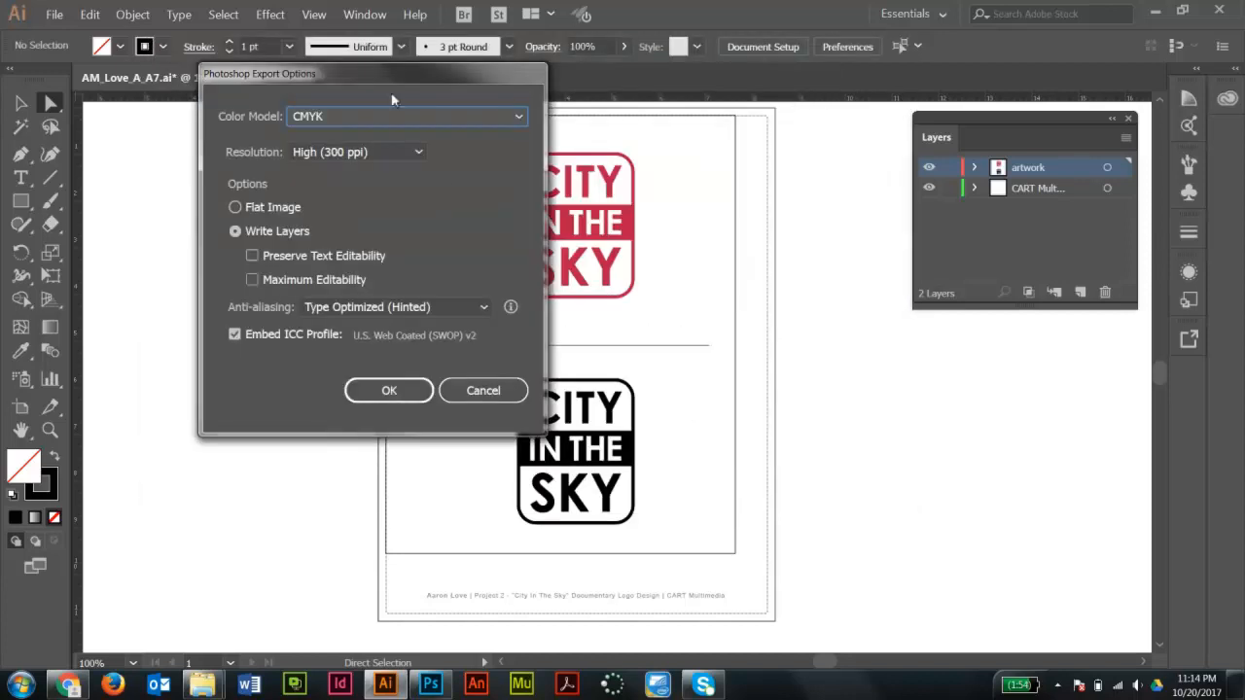
{"action": "left_click_drag", "start_coordinate": [411, 82], "coordinate": [580, 142]}
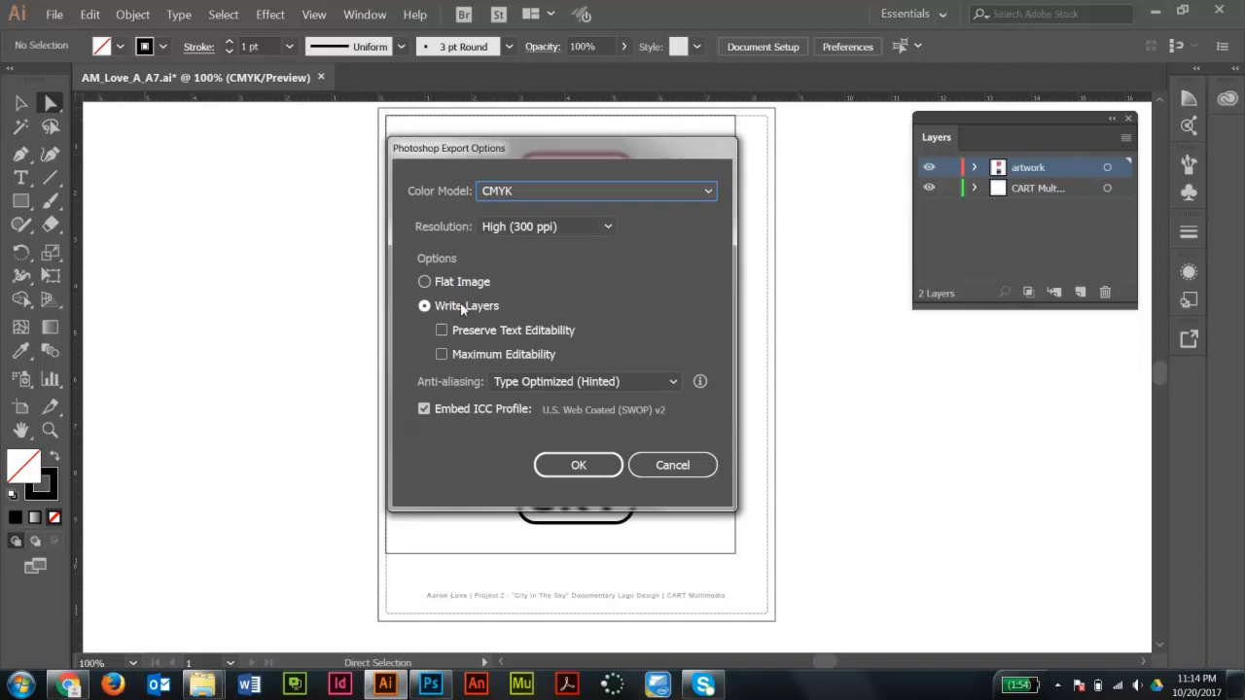
{"action": "left_click", "coordinate": [589, 467]}
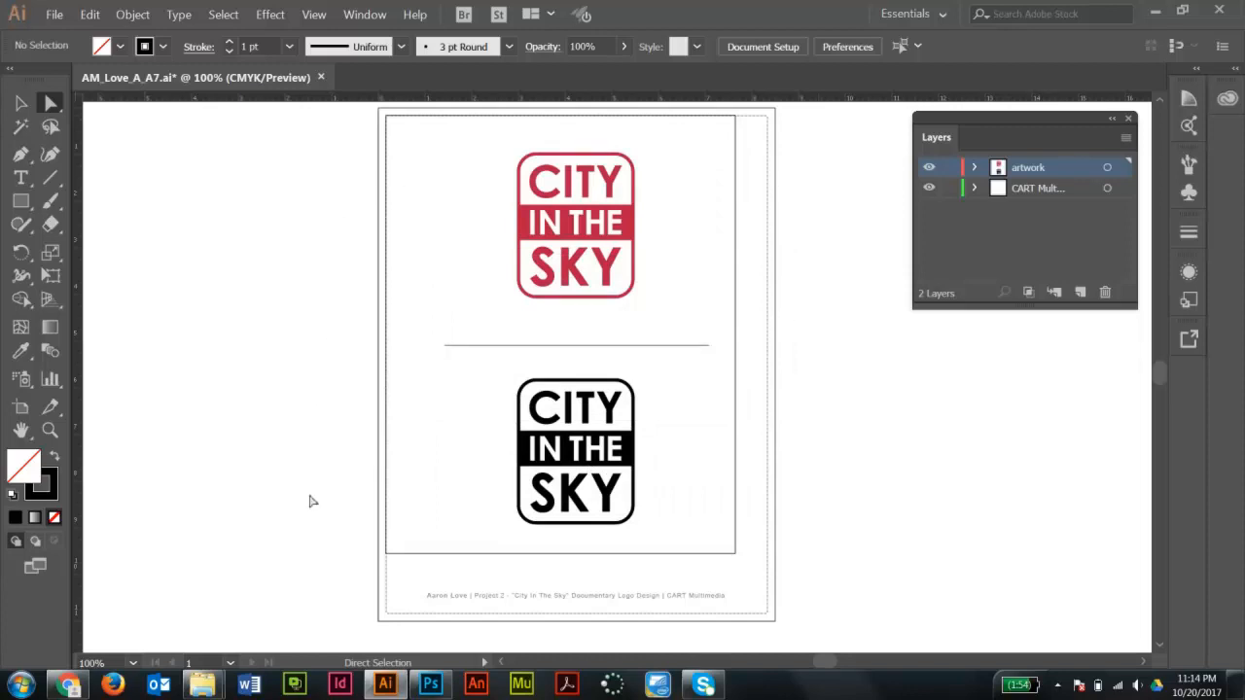
- Switch to Photoshop and open the exported AM_Love_A_A7.psd file
{"action": "left_click", "coordinate": [431, 686]}
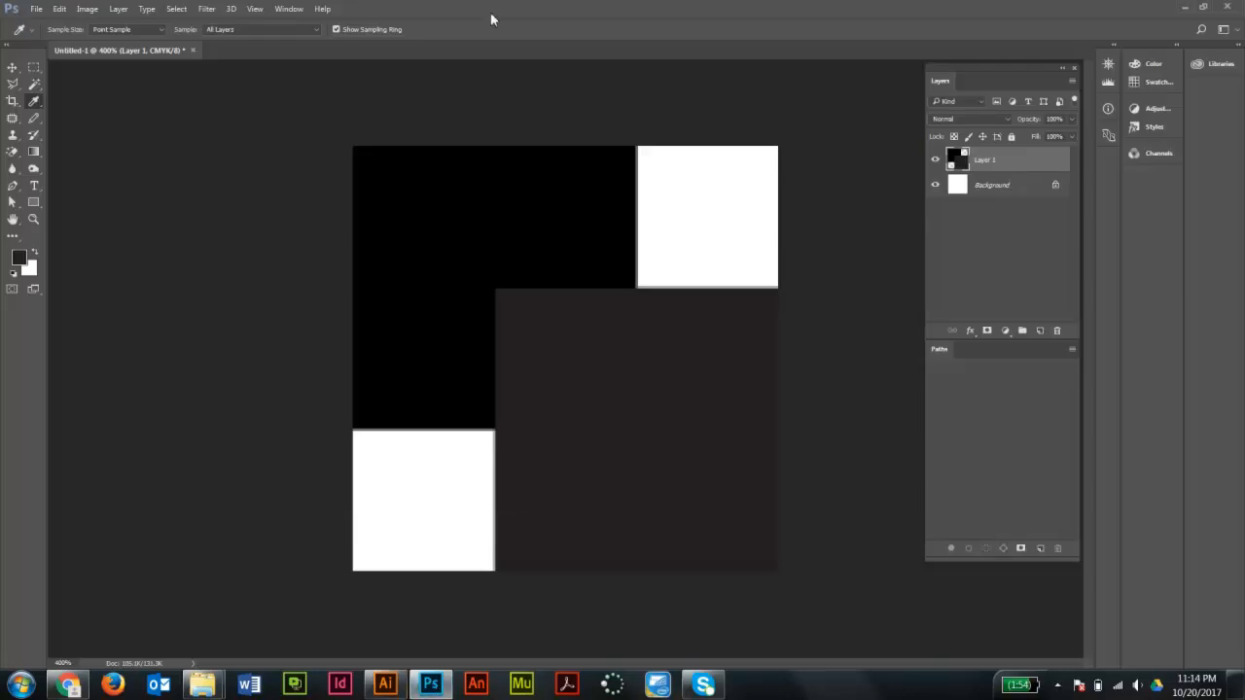
{"action": "left_click", "coordinate": [35, 8]}
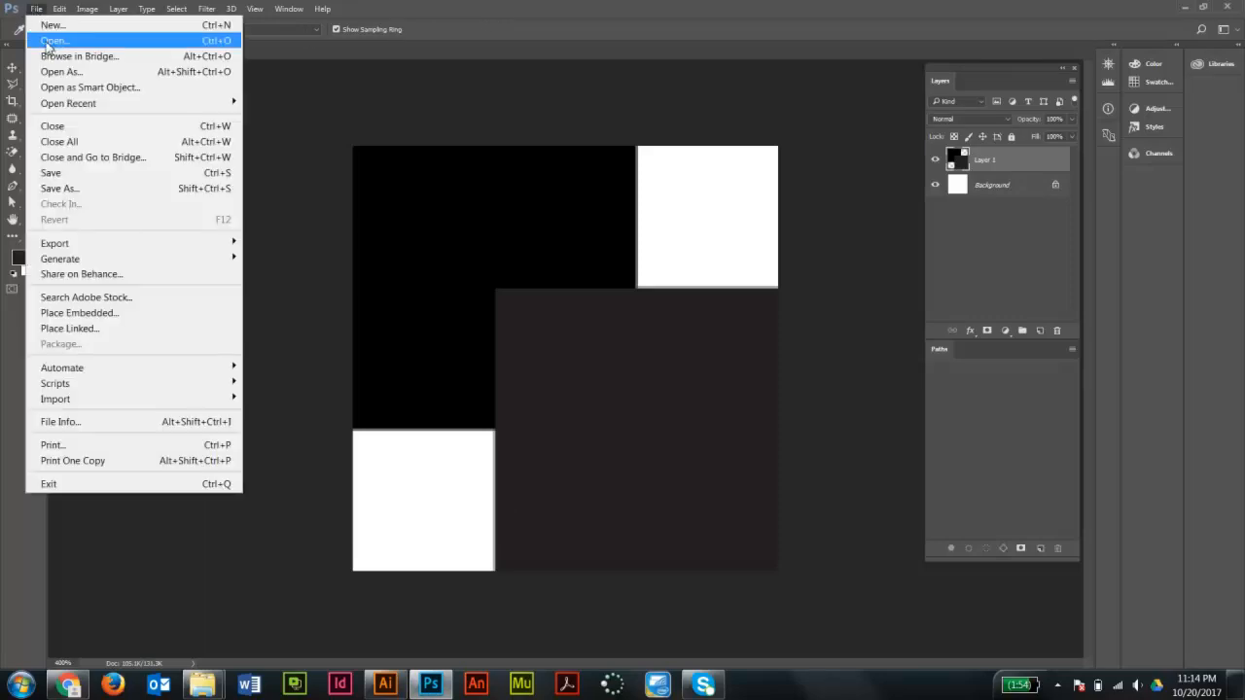
{"action": "left_click", "coordinate": [46, 43]}
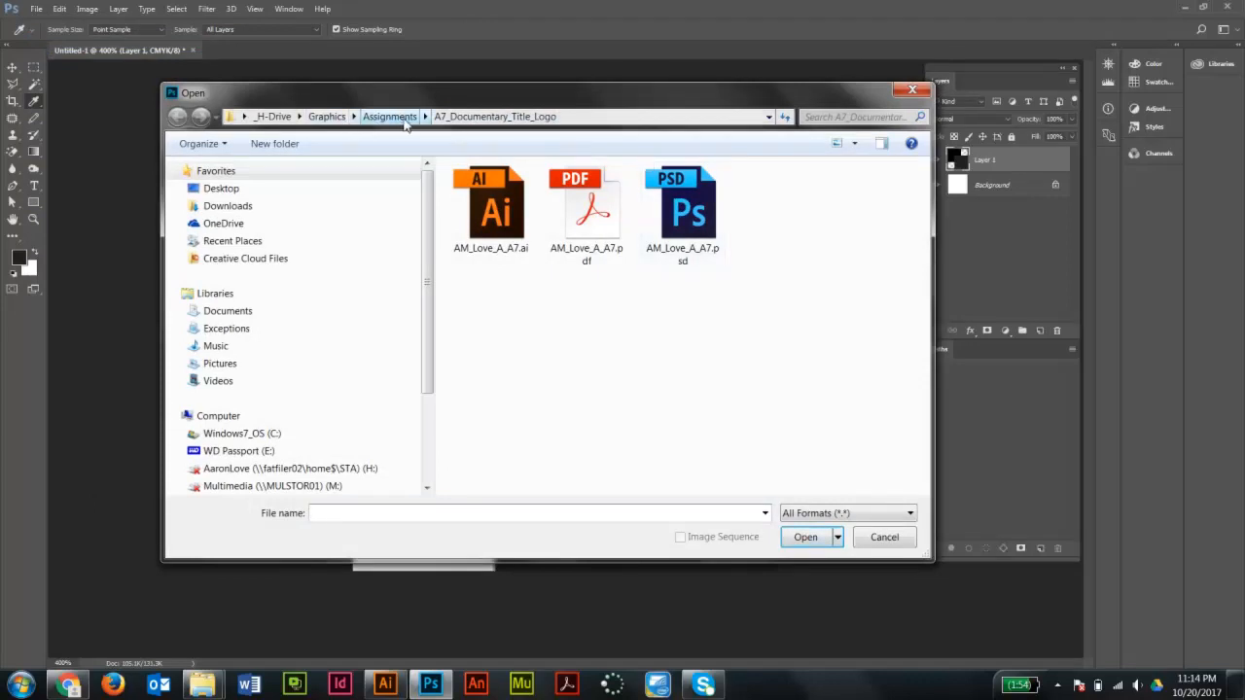
{"action": "left_click", "coordinate": [691, 210]}
{"action": "left_click", "coordinate": [808, 547]}
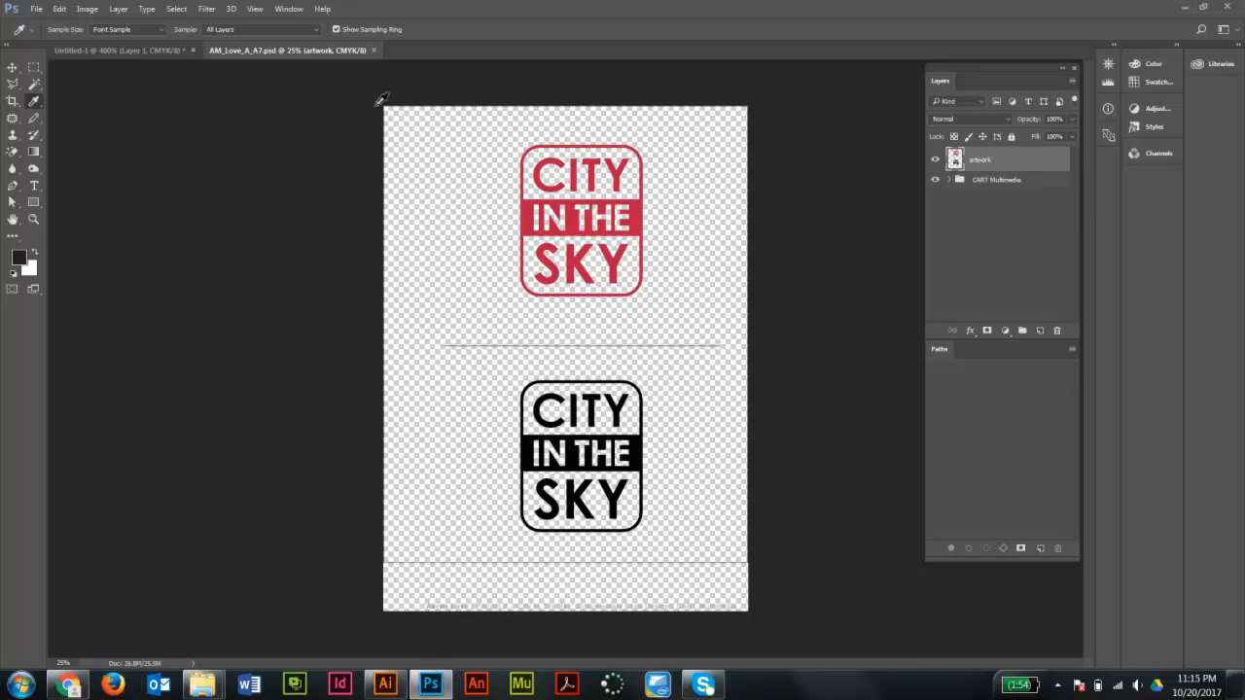
- Crop the page's left, right and top margins, then undo the crop
{"action": "left_click", "coordinate": [13, 102]}
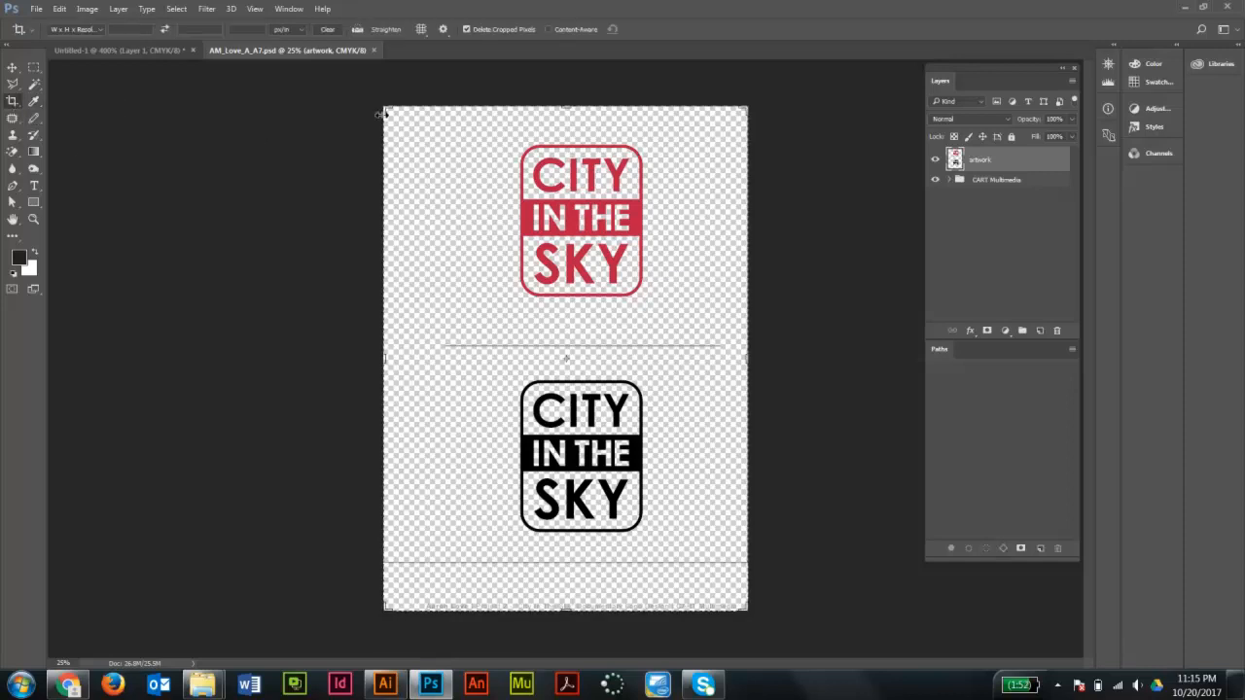
{"action": "left_click_drag", "start_coordinate": [383, 607], "coordinate": [407, 610]}
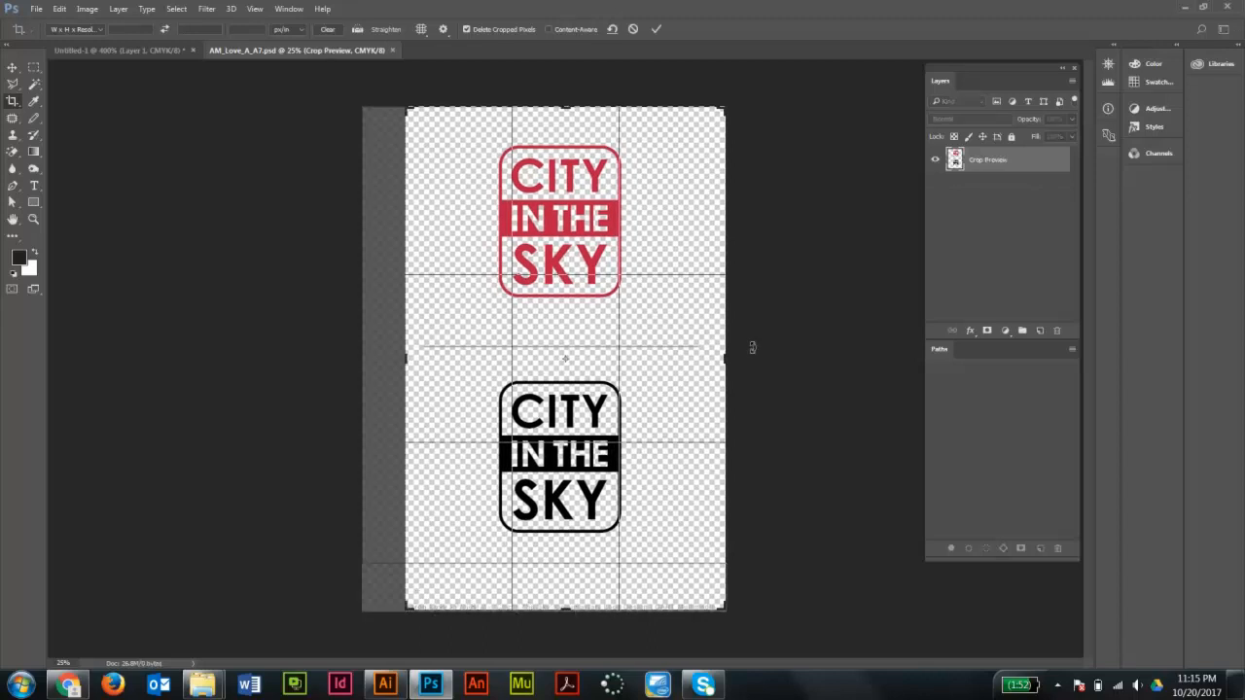
{"action": "left_click_drag", "start_coordinate": [724, 359], "coordinate": [716, 359]}
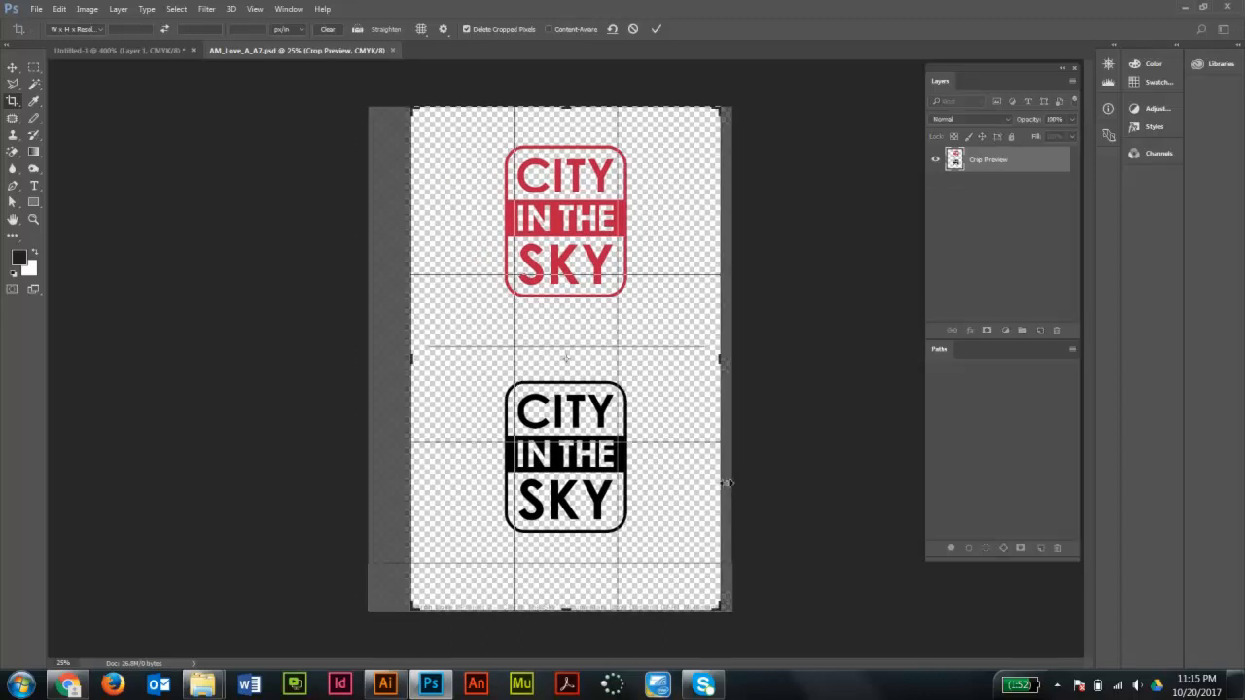
{"action": "left_click_drag", "start_coordinate": [568, 110], "coordinate": [570, 130]}
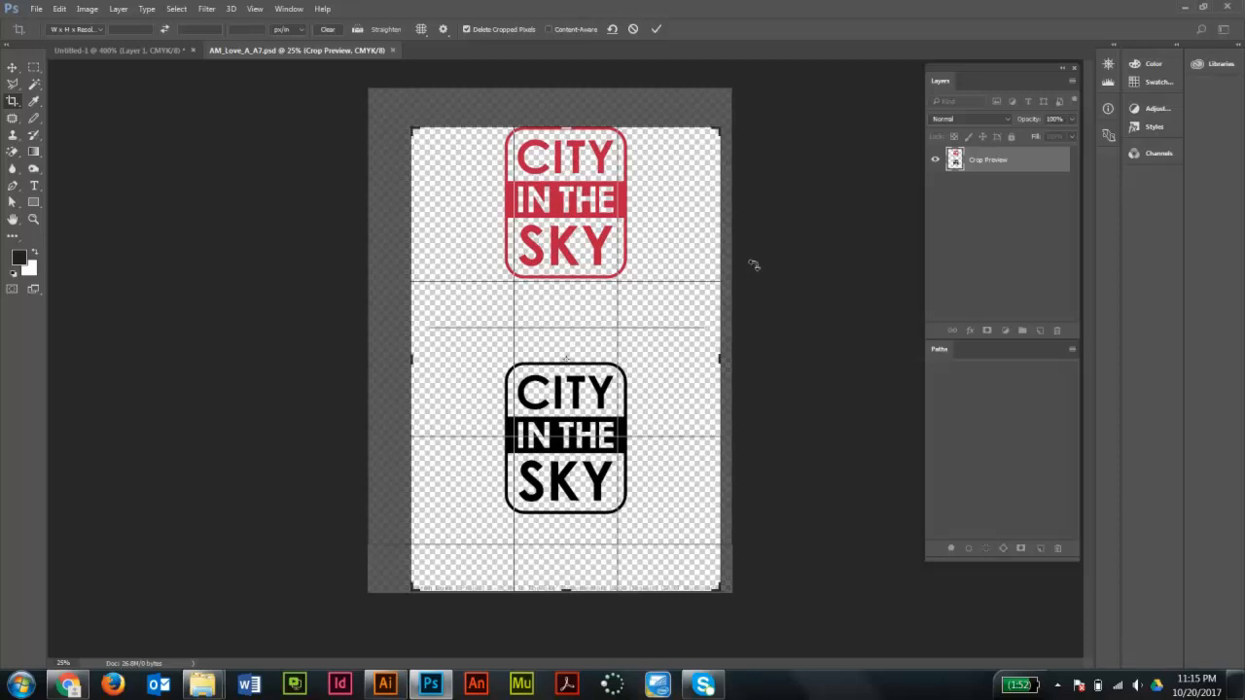
{"action": "key", "text": "Return"}
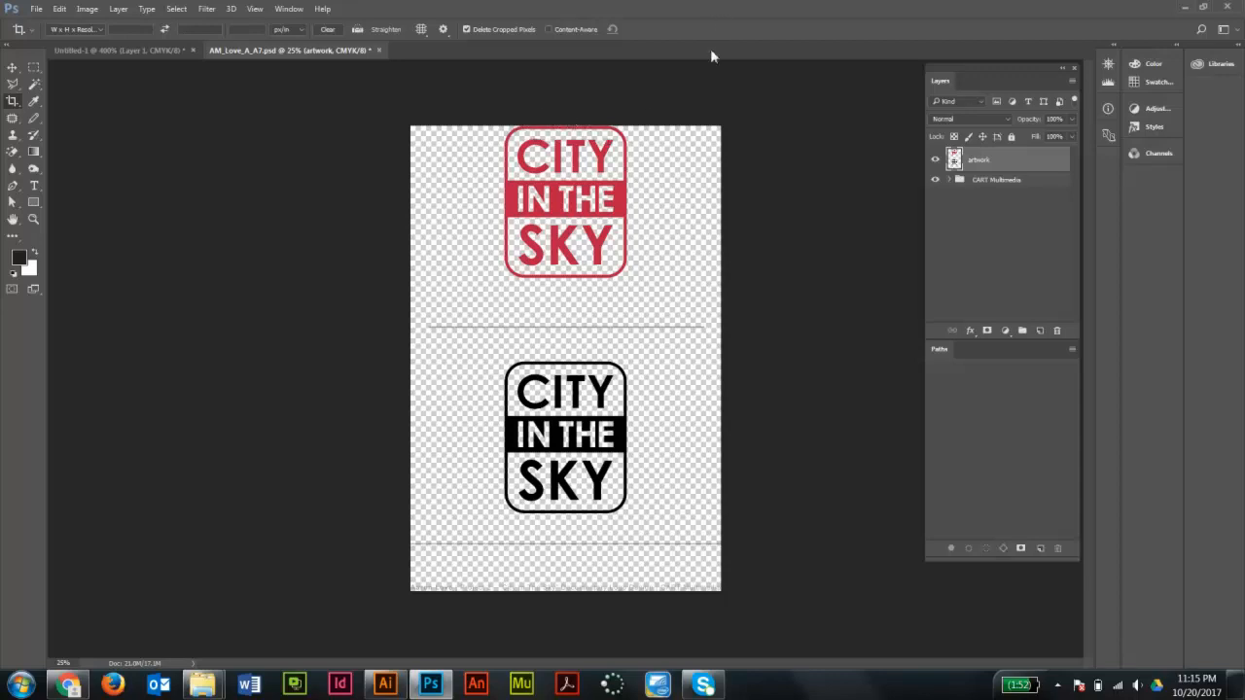
{"action": "key", "text": "ctrl+z"}
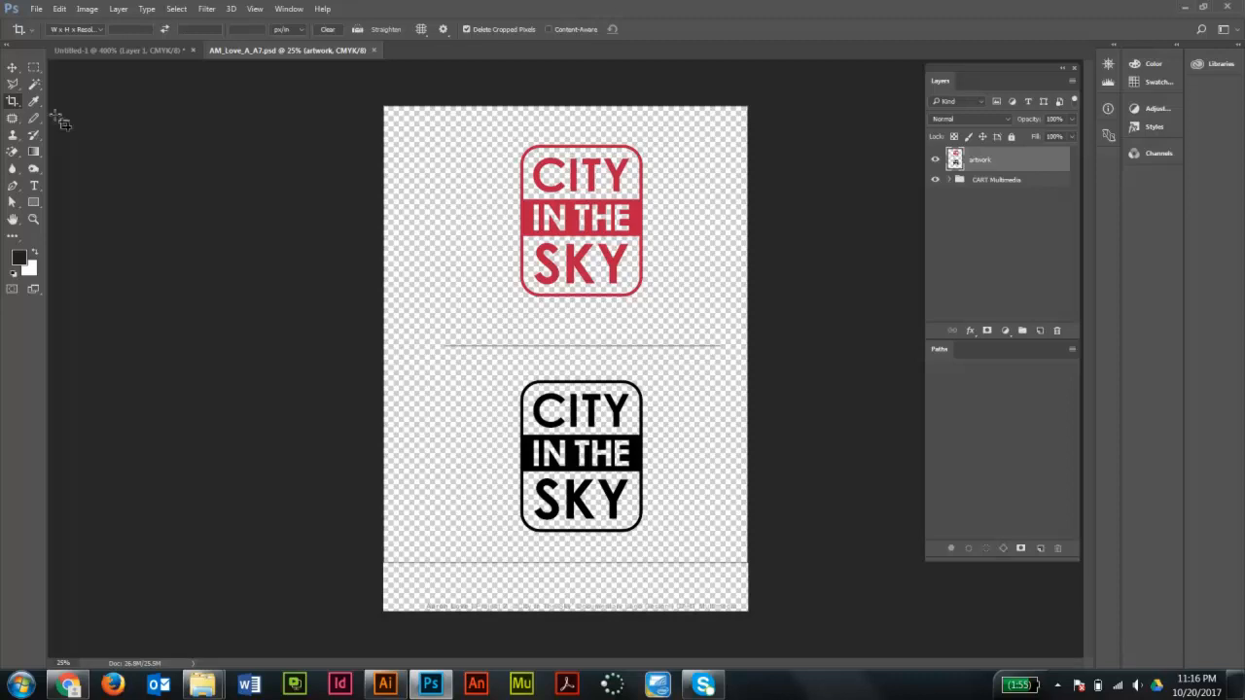
- Crop the canvas tightly around the red City in the Sky logo
{"action": "left_click", "coordinate": [13, 103]}
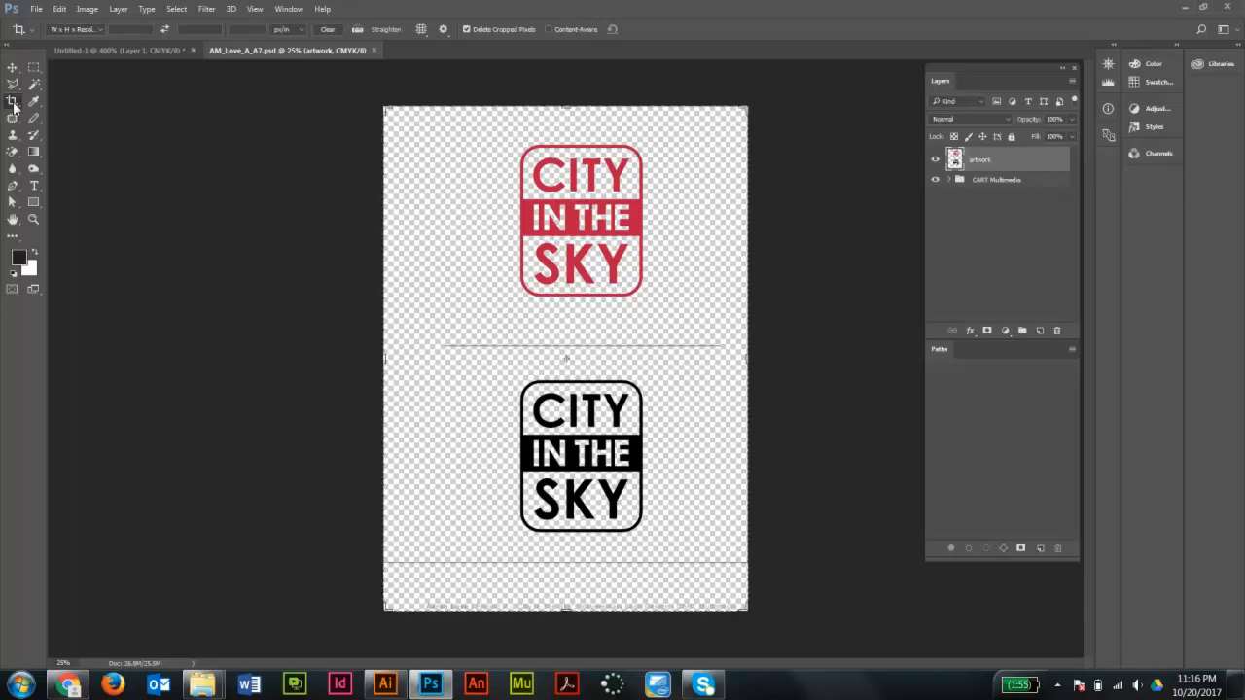
{"action": "left_click_drag", "start_coordinate": [504, 134], "coordinate": [658, 308]}
{"action": "key", "text": "ctrl+plus"}
{"action": "key", "text": "ctrl+plus"}
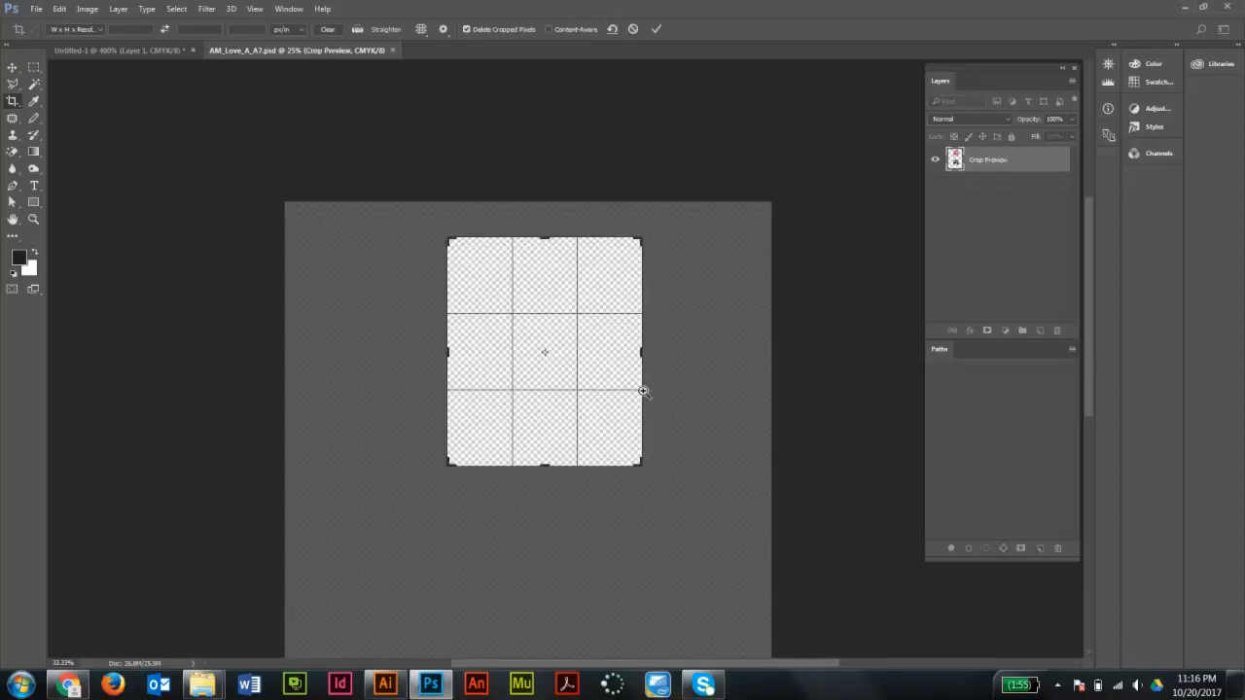
{"action": "key", "text": "ctrl+plus"}
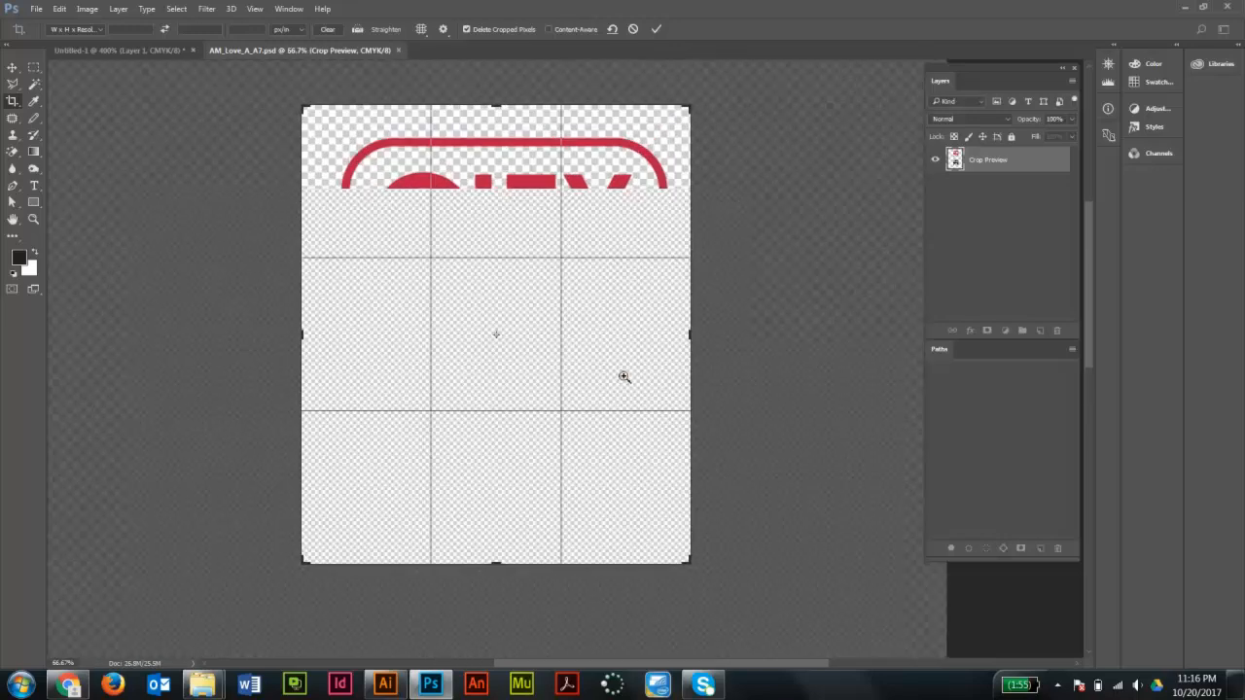
{"action": "left_click_drag", "start_coordinate": [373, 361], "coordinate": [406, 365]}
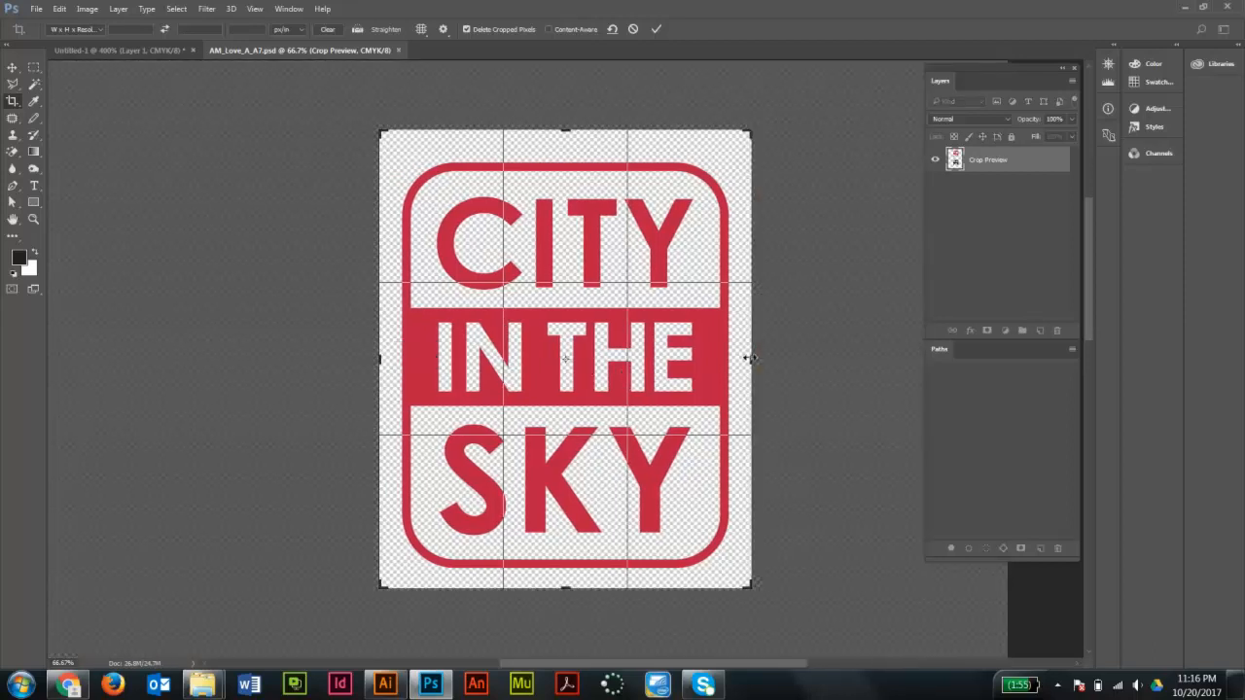
{"action": "left_click_drag", "start_coordinate": [751, 358], "coordinate": [748, 358]}
{"action": "left_click_drag", "start_coordinate": [567, 129], "coordinate": [571, 138]}
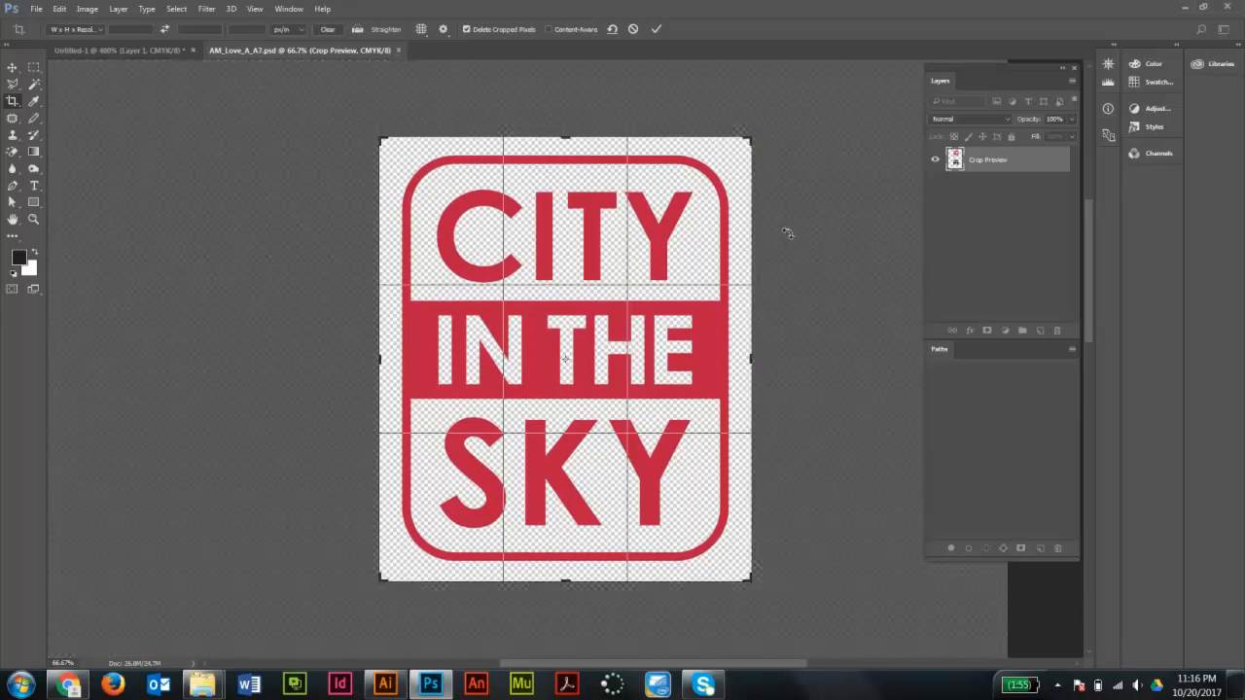
{"action": "key", "text": "Return"}
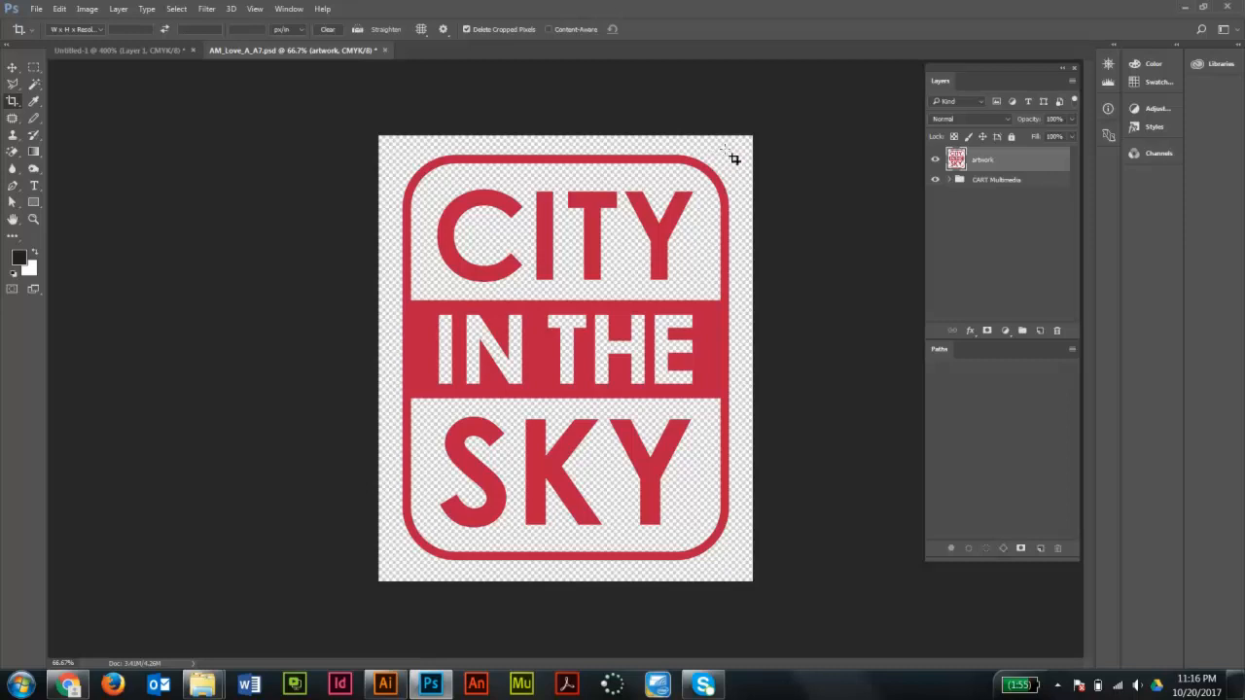
- Delete the CART Multimedia layer group, keeping only the artwork layer
{"action": "left_click", "coordinate": [937, 161]}
{"action": "left_click", "coordinate": [937, 162]}
{"action": "left_click", "coordinate": [937, 161]}
{"action": "left_click", "coordinate": [936, 162]}
{"action": "left_click", "coordinate": [937, 162]}
{"action": "left_click", "coordinate": [987, 180]}
{"action": "left_click_drag", "start_coordinate": [990, 182], "coordinate": [1059, 331]}
- Convert the image's color mode to RGB Color
{"action": "left_click", "coordinate": [95, 10]}
{"action": "mouse_move", "coordinate": [102, 26]}
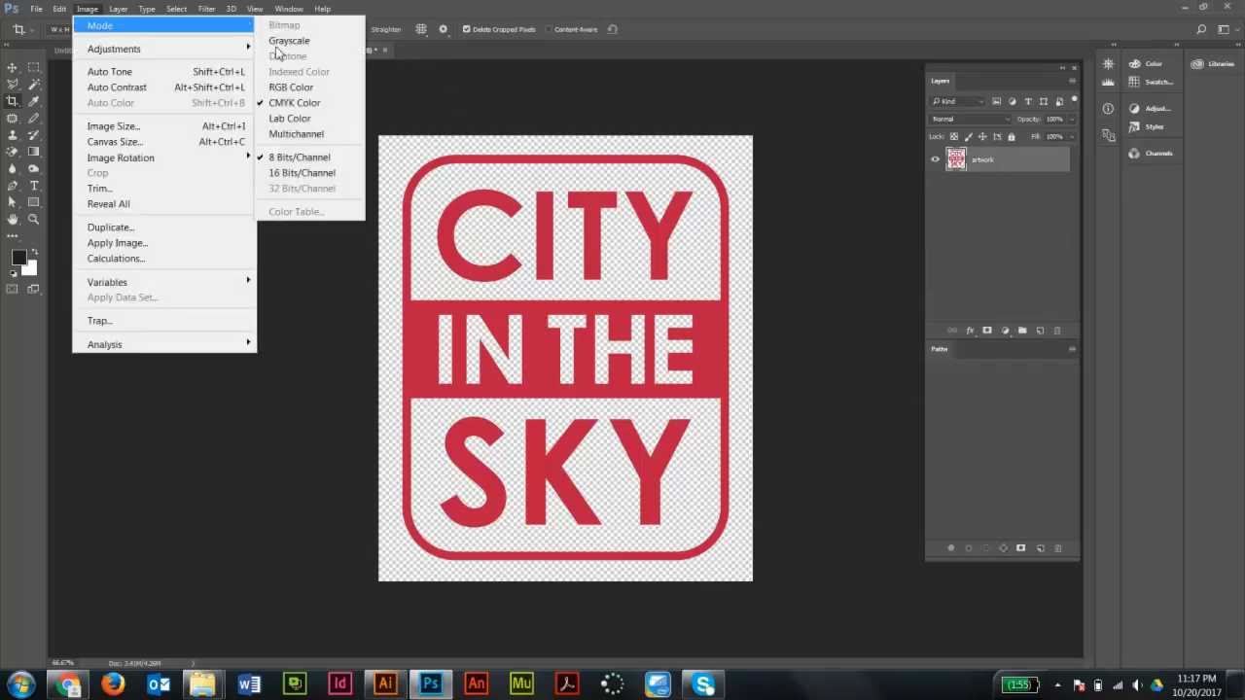
{"action": "left_click", "coordinate": [306, 90]}
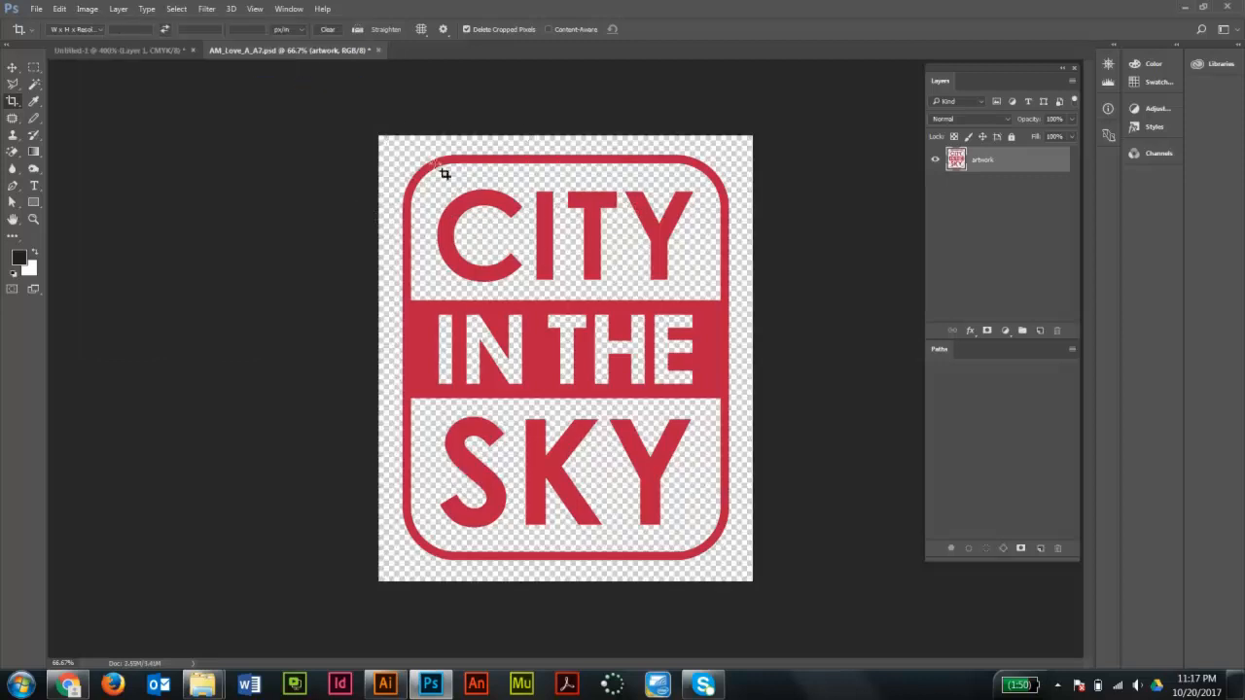
- Set the image resolution to 72 pixels/inch in Image Size without resampling the pixels
{"action": "left_click", "coordinate": [88, 8]}
{"action": "left_click", "coordinate": [121, 127]}
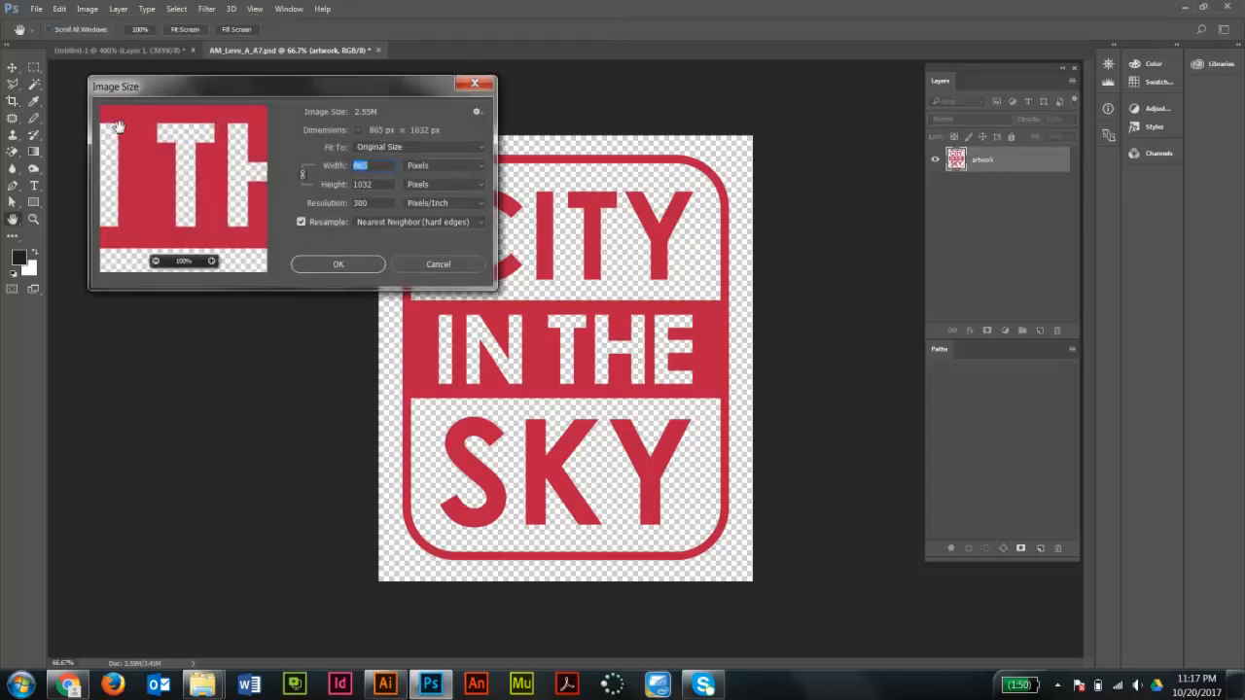
{"action": "left_click_drag", "start_coordinate": [314, 85], "coordinate": [572, 118]}
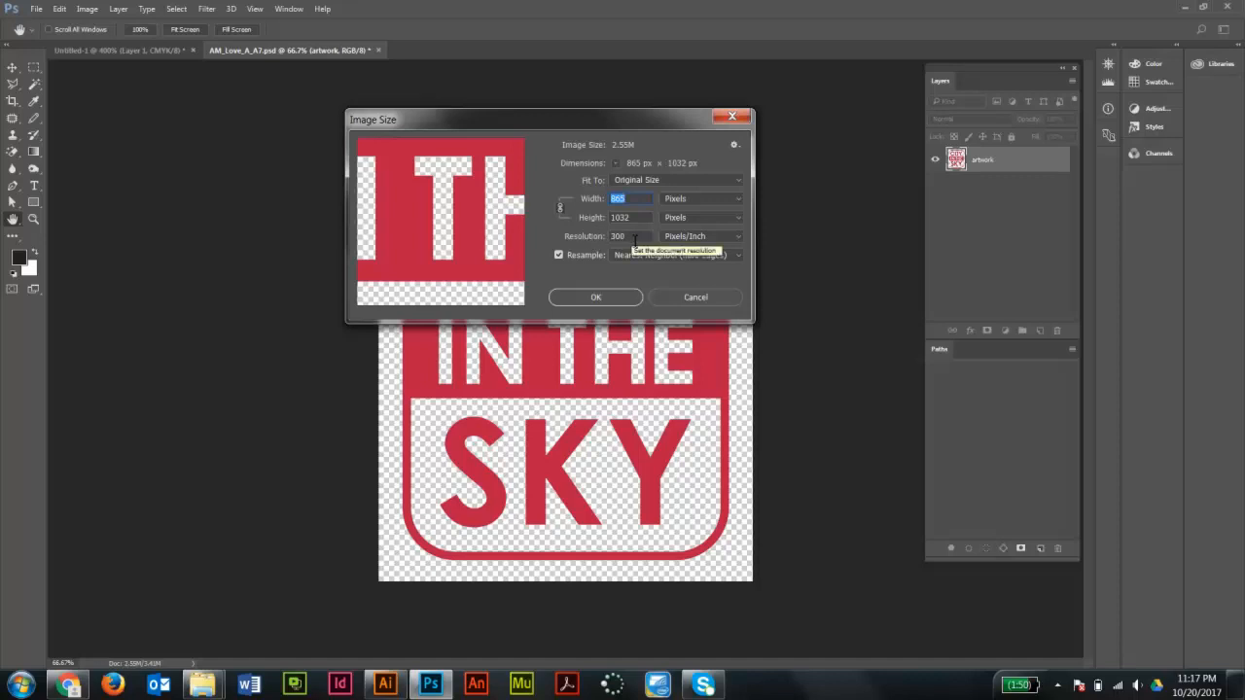
{"action": "left_click", "coordinate": [559, 255]}
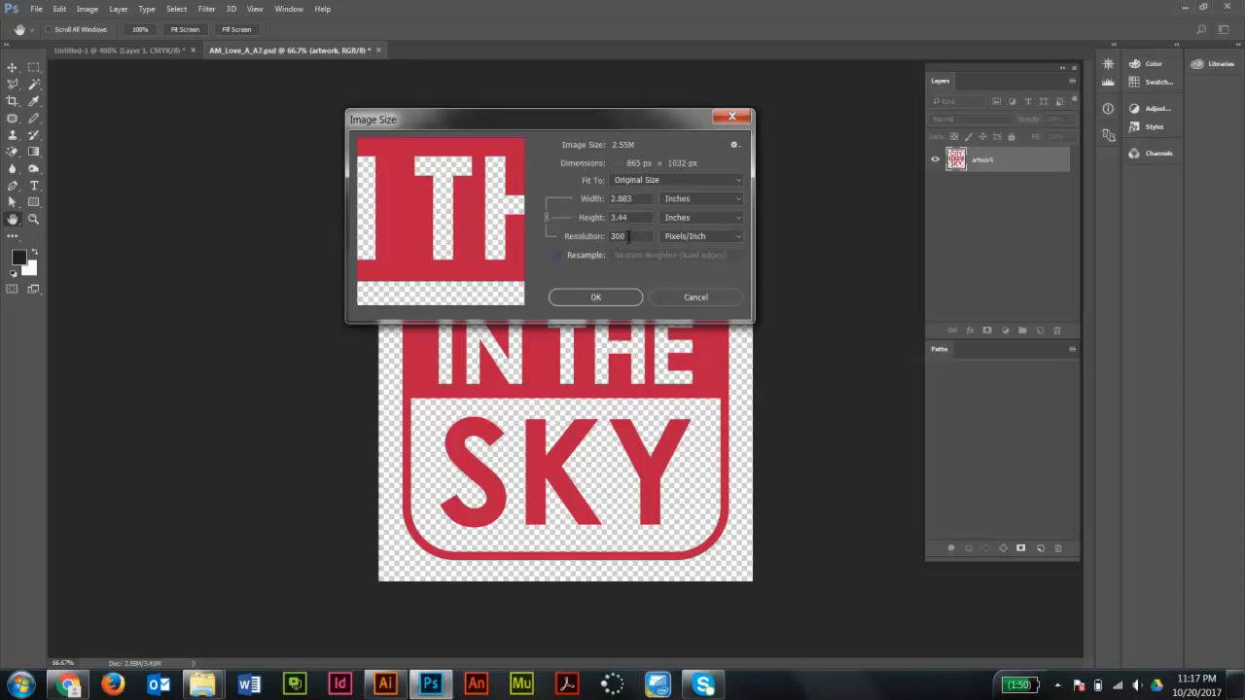
{"action": "left_click", "coordinate": [593, 237]}
{"action": "type", "text": "72"}
{"action": "left_click", "coordinate": [558, 255]}
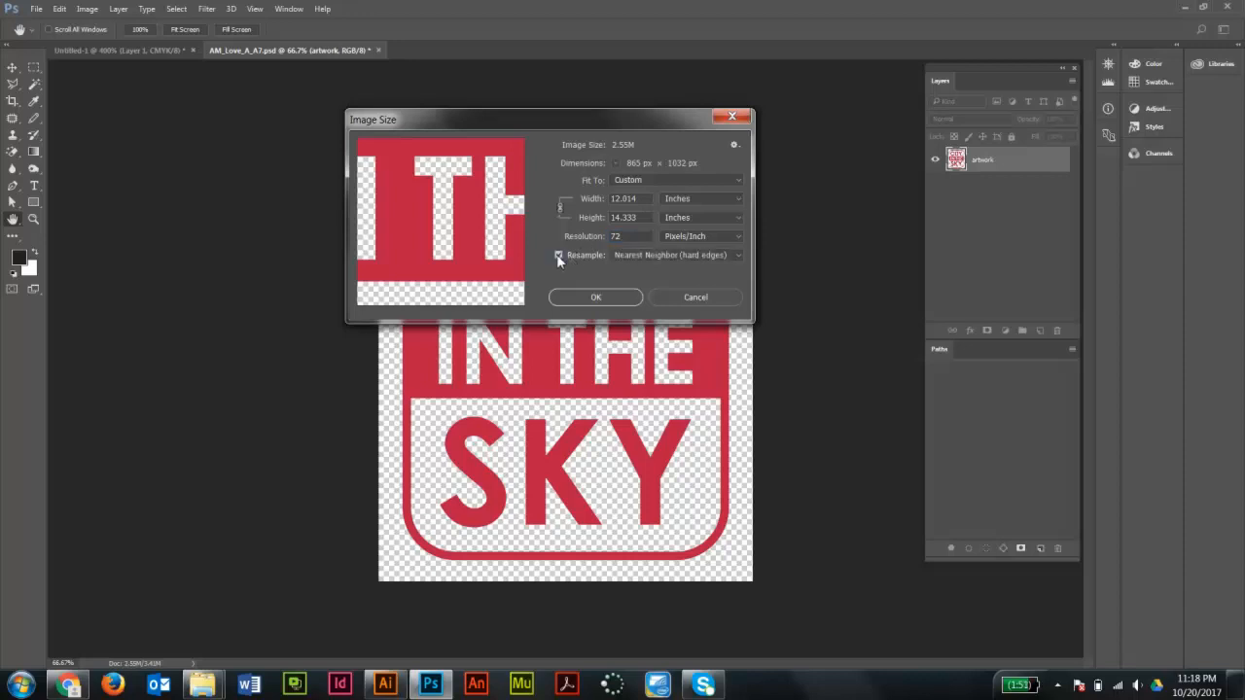
{"action": "left_click", "coordinate": [724, 198]}
{"action": "left_click", "coordinate": [695, 217]}
{"action": "left_click", "coordinate": [598, 295]}
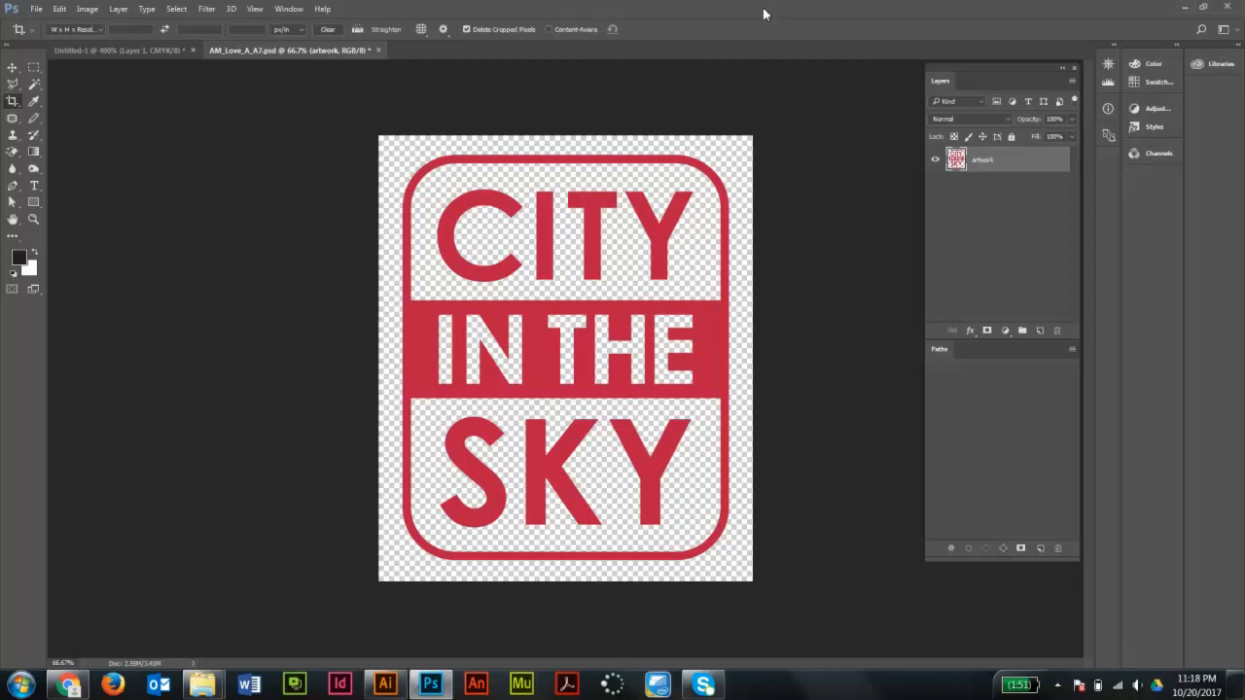
- Start Save As and create a new folder named Doc_Logo_FINAL inside A7_Documentary_Title_Logo
{"action": "left_click", "coordinate": [36, 9]}
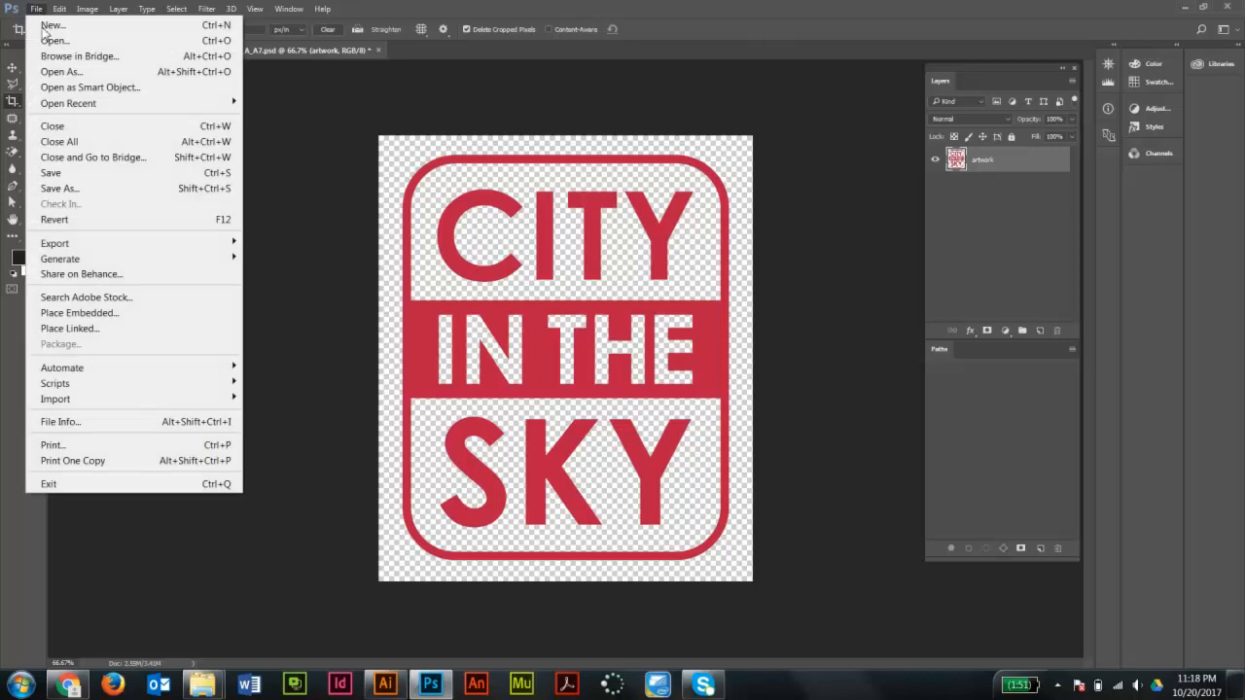
{"action": "left_click", "coordinate": [60, 189]}
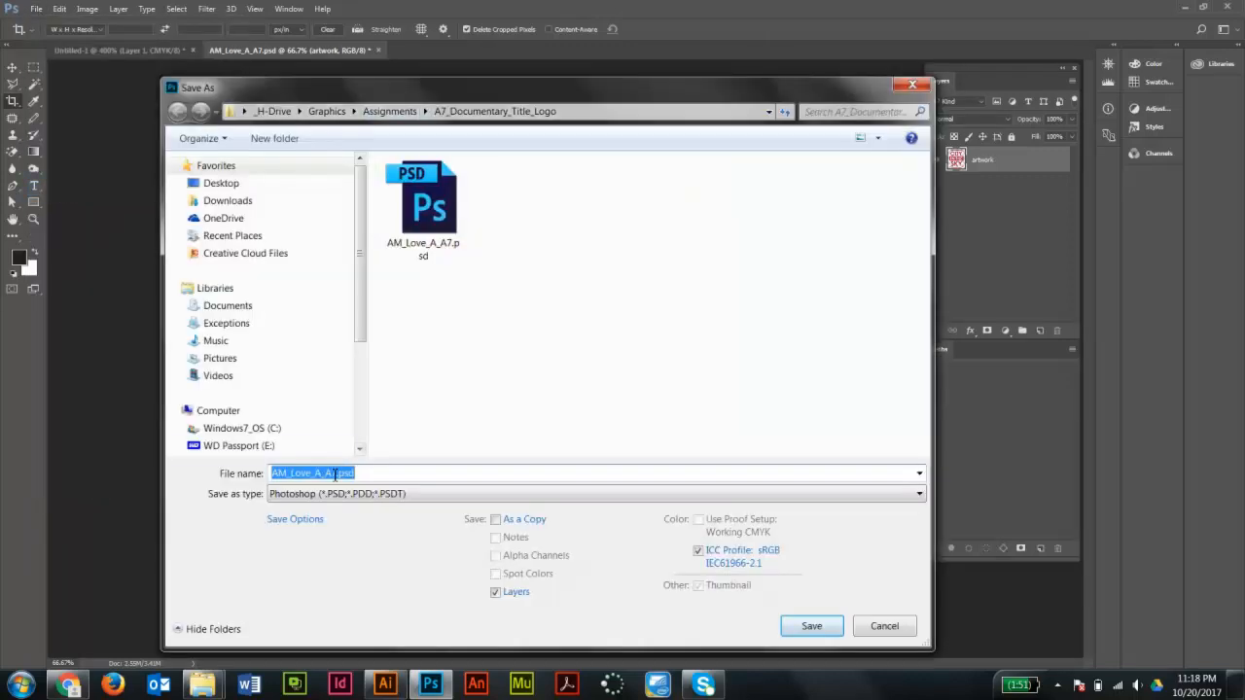
{"action": "left_click", "coordinate": [337, 473]}
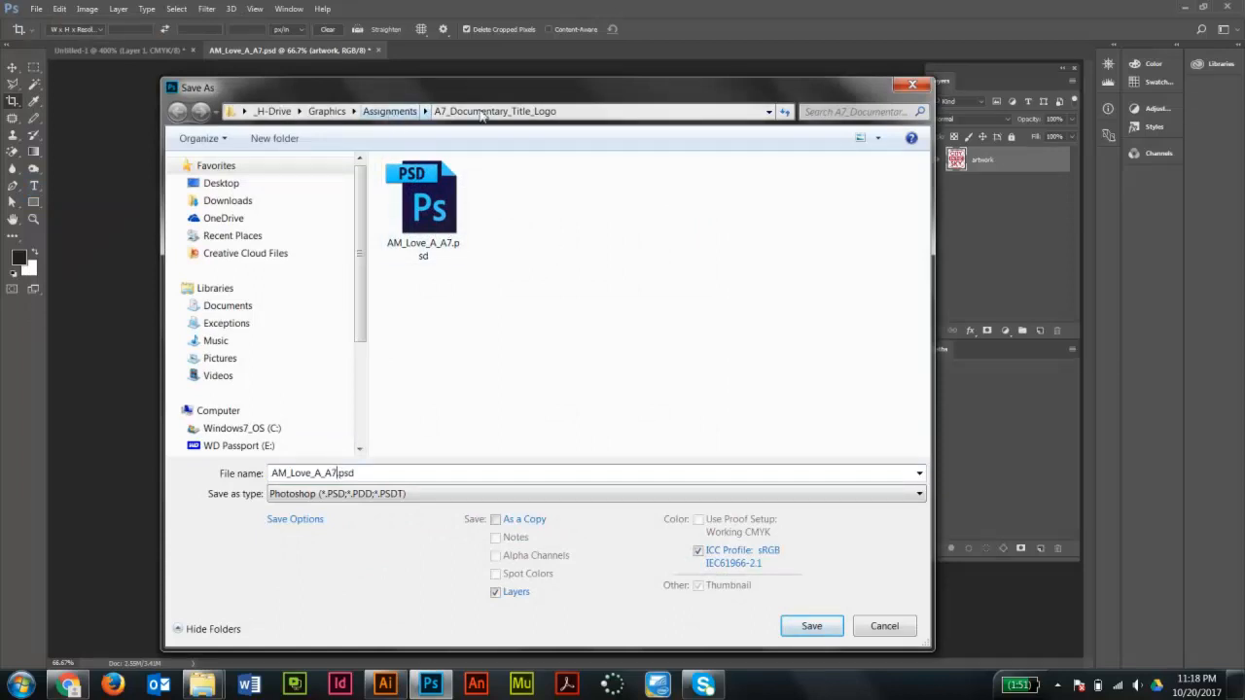
{"action": "left_click", "coordinate": [288, 138]}
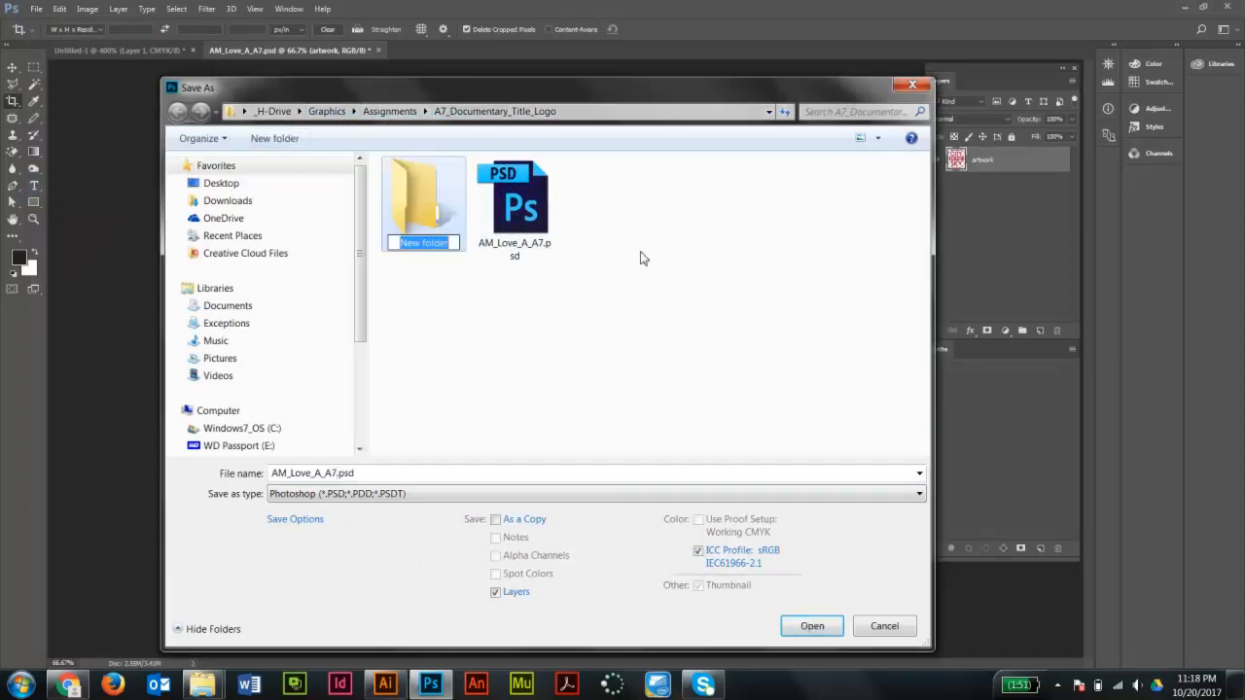
{"action": "type", "text": "Final_"}
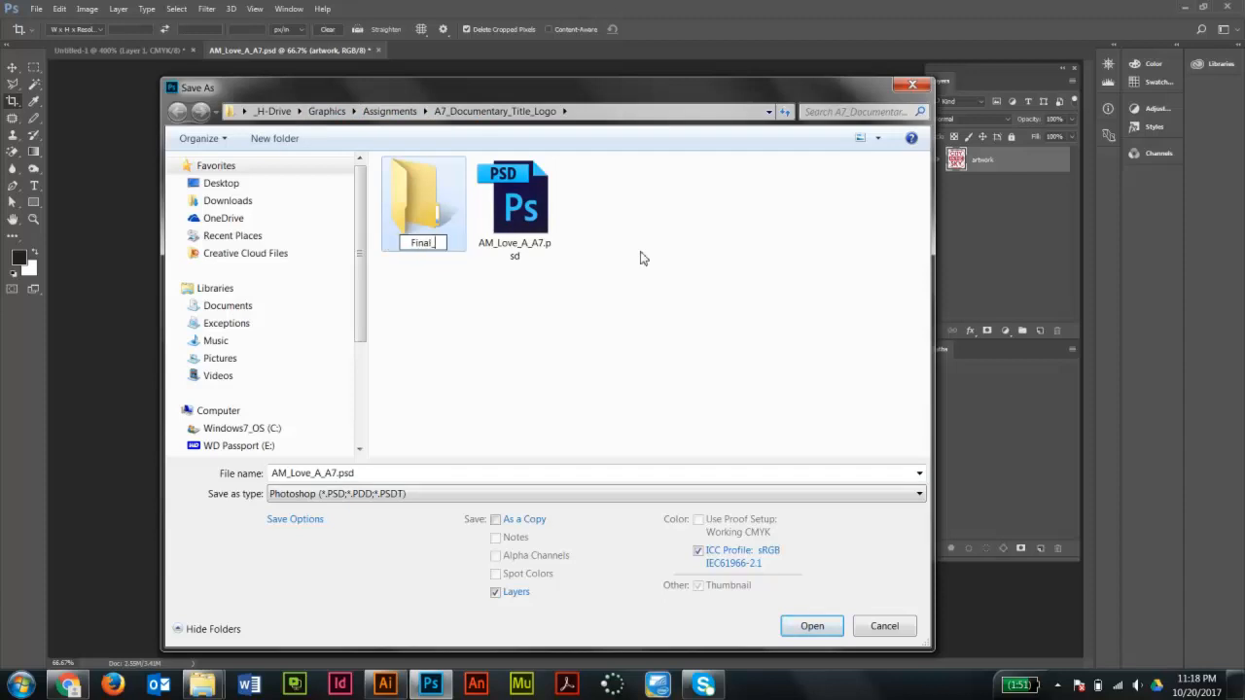
{"action": "key", "text": "BackSpace"}
{"action": "key", "text": "BackSpace"}
{"action": "key", "text": "BackSpace"}
{"action": "key", "text": "BackSpace"}
{"action": "key", "text": "BackSpace"}
{"action": "key", "text": "BackSpace"}
{"action": "type", "text": "Doc_Logo_FINAL"}
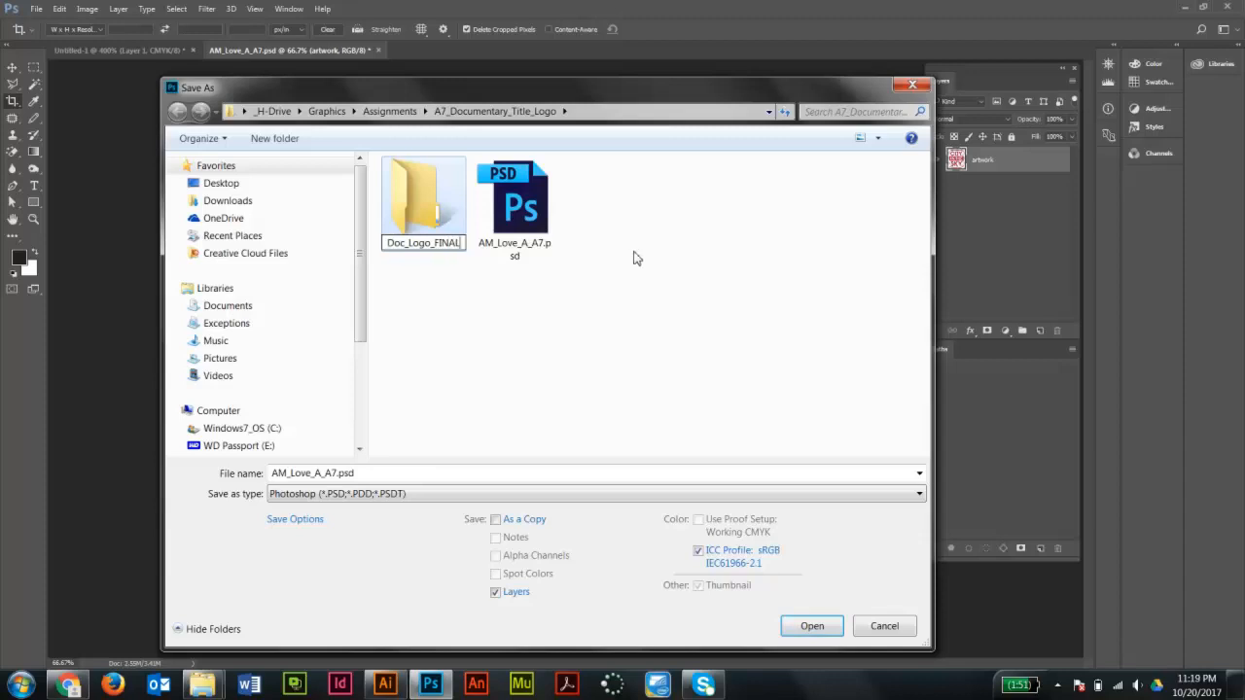
- Save the file as Doc_Logo_Final.psd in Photoshop format inside Doc_Logo_FINAL, keeping Maximize Compatibility on
{"action": "left_click", "coordinate": [420, 202]}
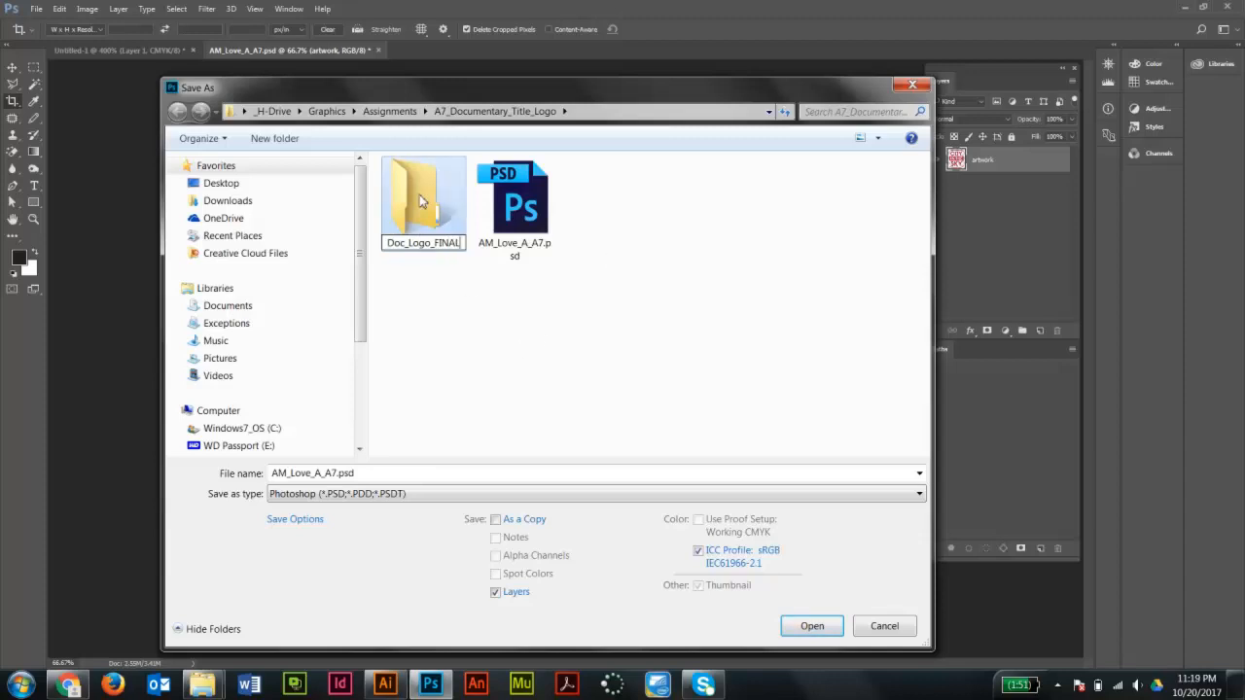
{"action": "left_click", "coordinate": [480, 380]}
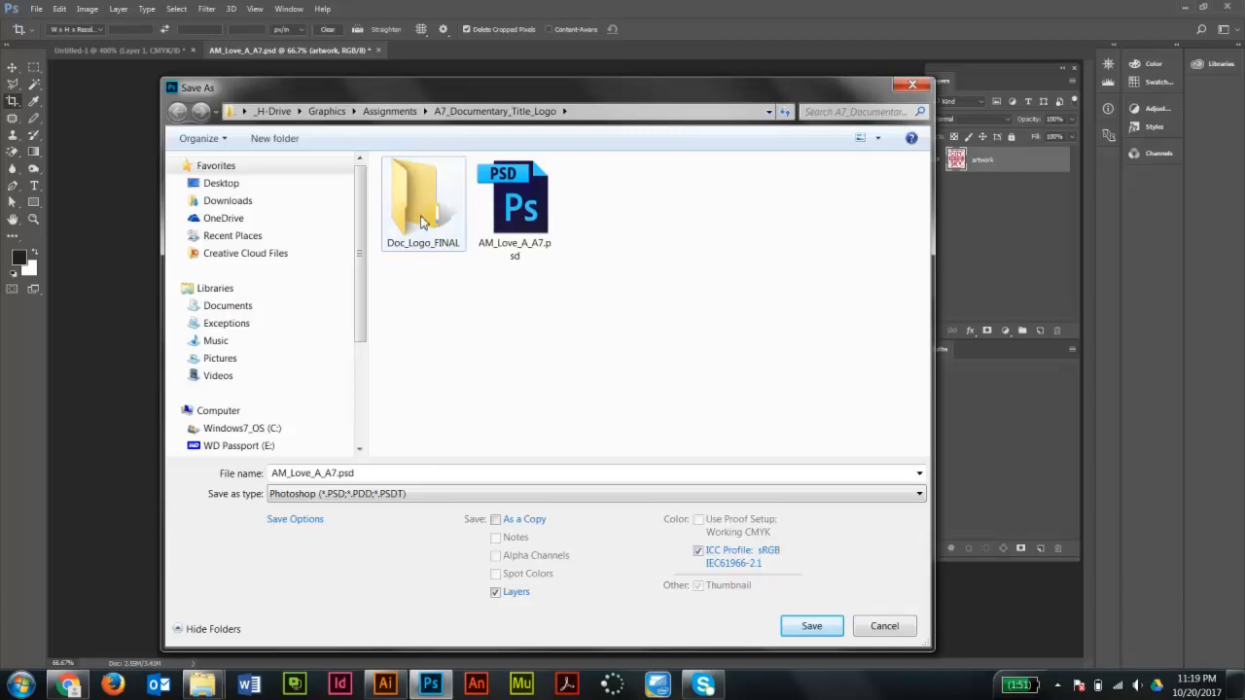
{"action": "double_click", "coordinate": [423, 220]}
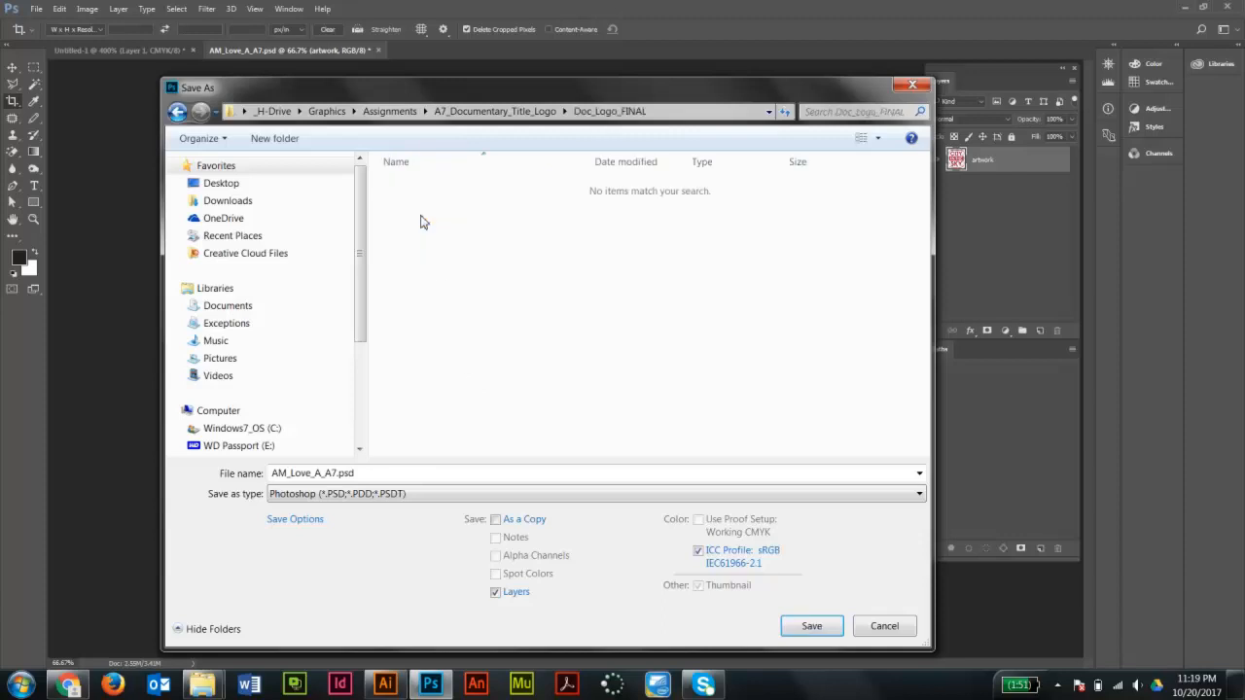
{"action": "left_click", "coordinate": [284, 474]}
{"action": "left_click", "coordinate": [340, 474]}
{"action": "left_click_drag", "start_coordinate": [338, 476], "coordinate": [271, 474]}
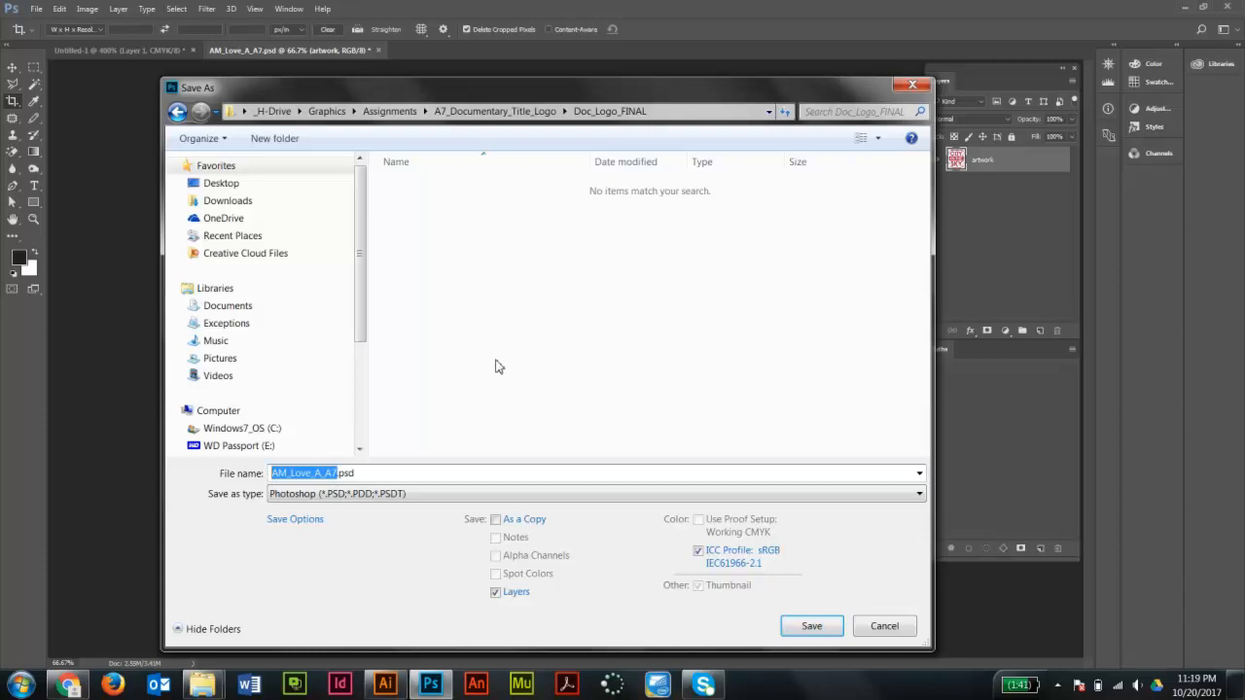
{"action": "type", "text": "Doc_Logo"}
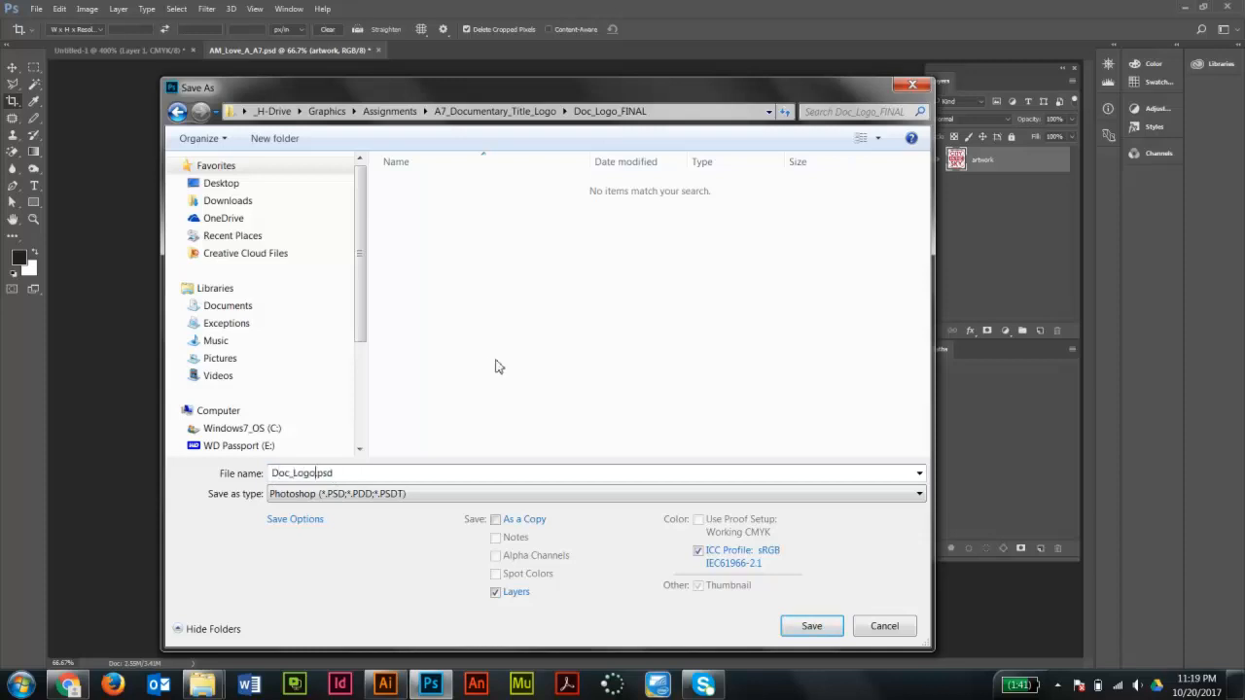
{"action": "type", "text": "_Final"}
{"action": "left_click", "coordinate": [357, 497]}
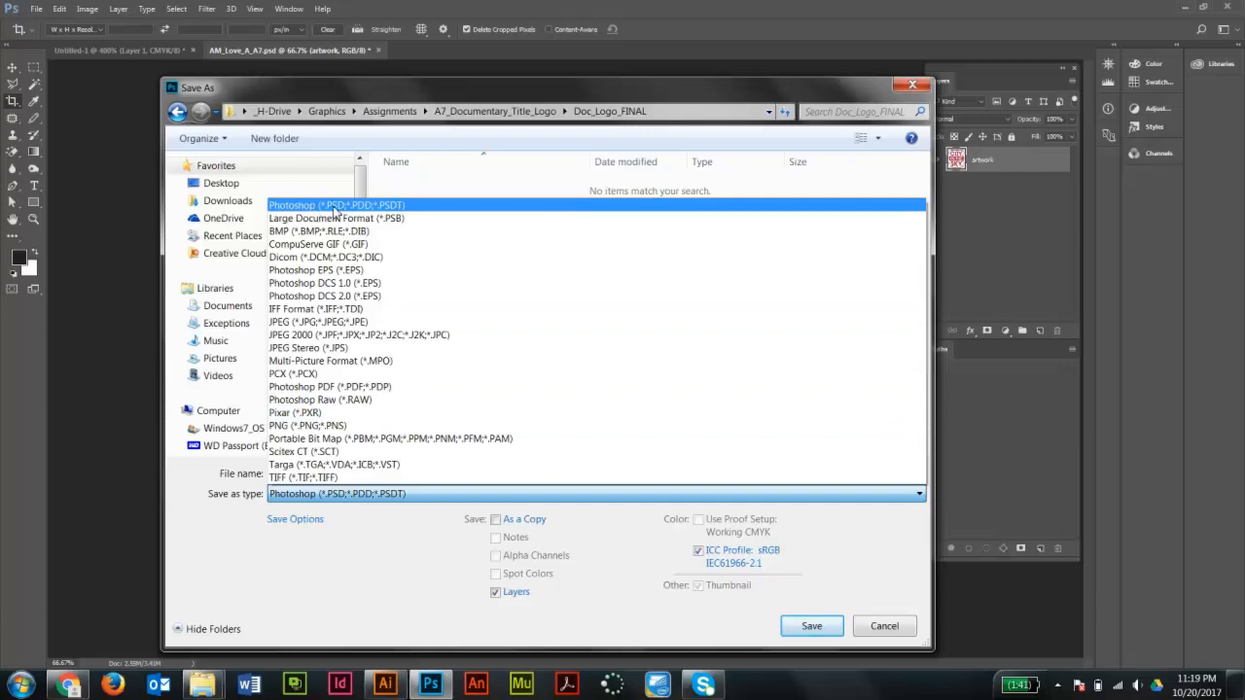
{"action": "left_click", "coordinate": [335, 206]}
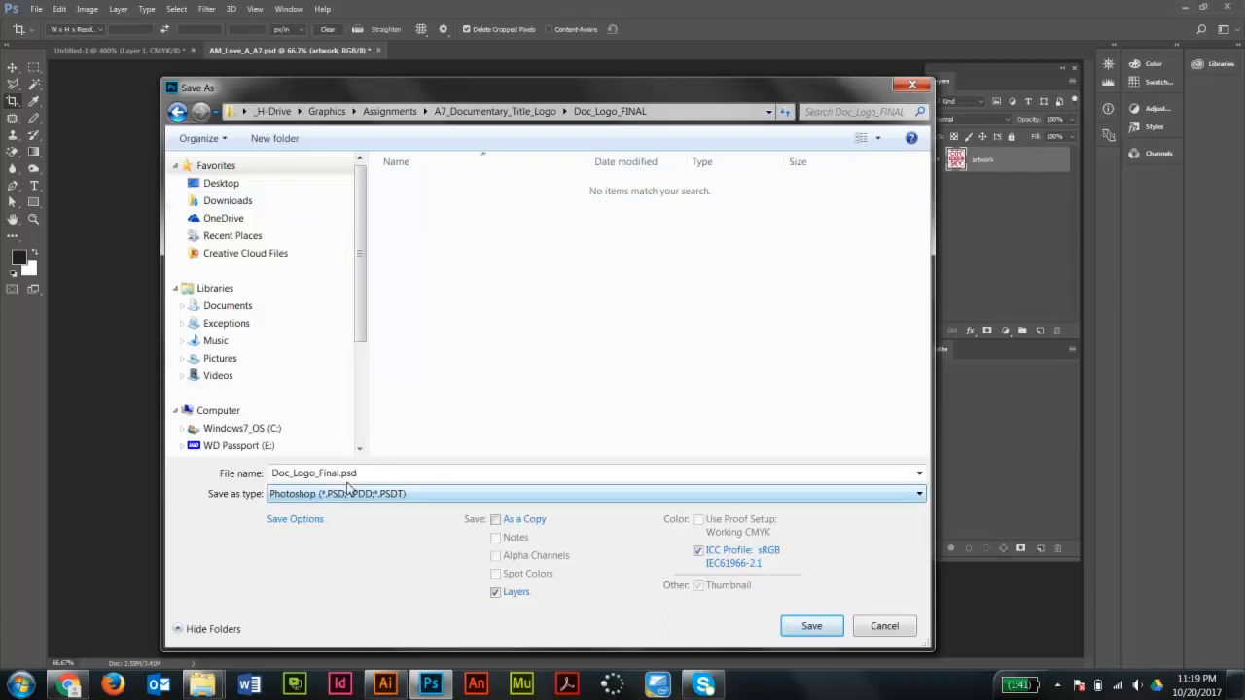
{"action": "left_click", "coordinate": [814, 629]}
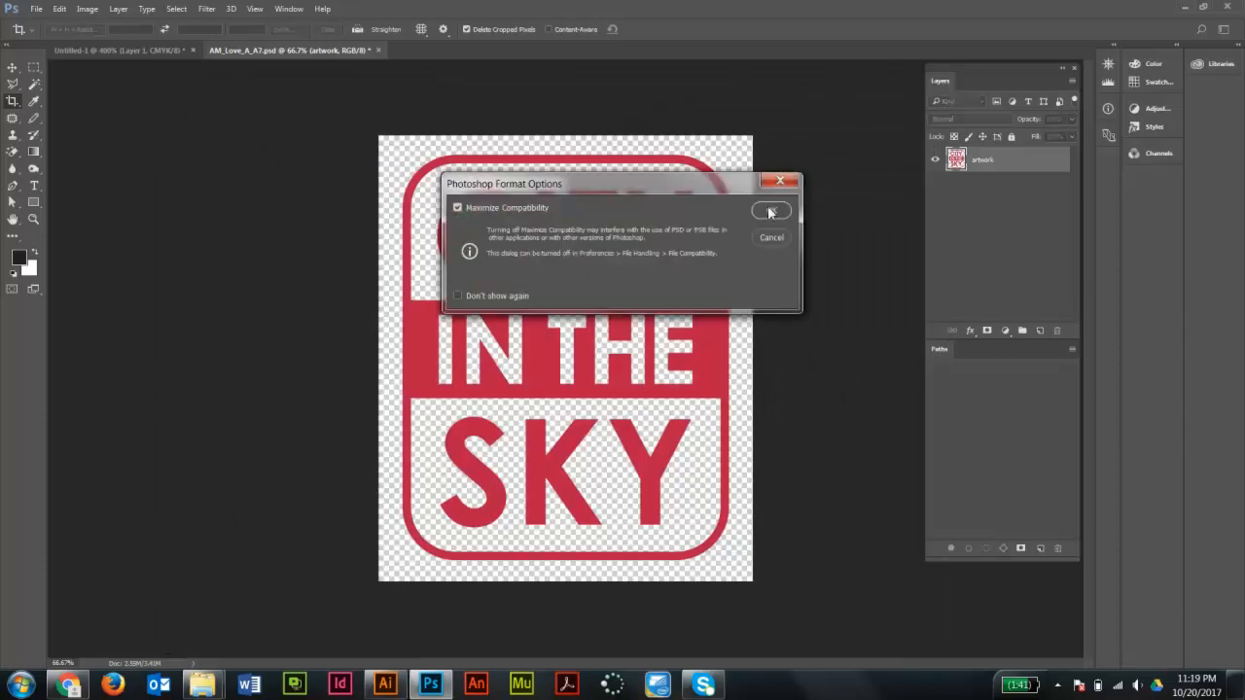
{"action": "left_click", "coordinate": [770, 210]}
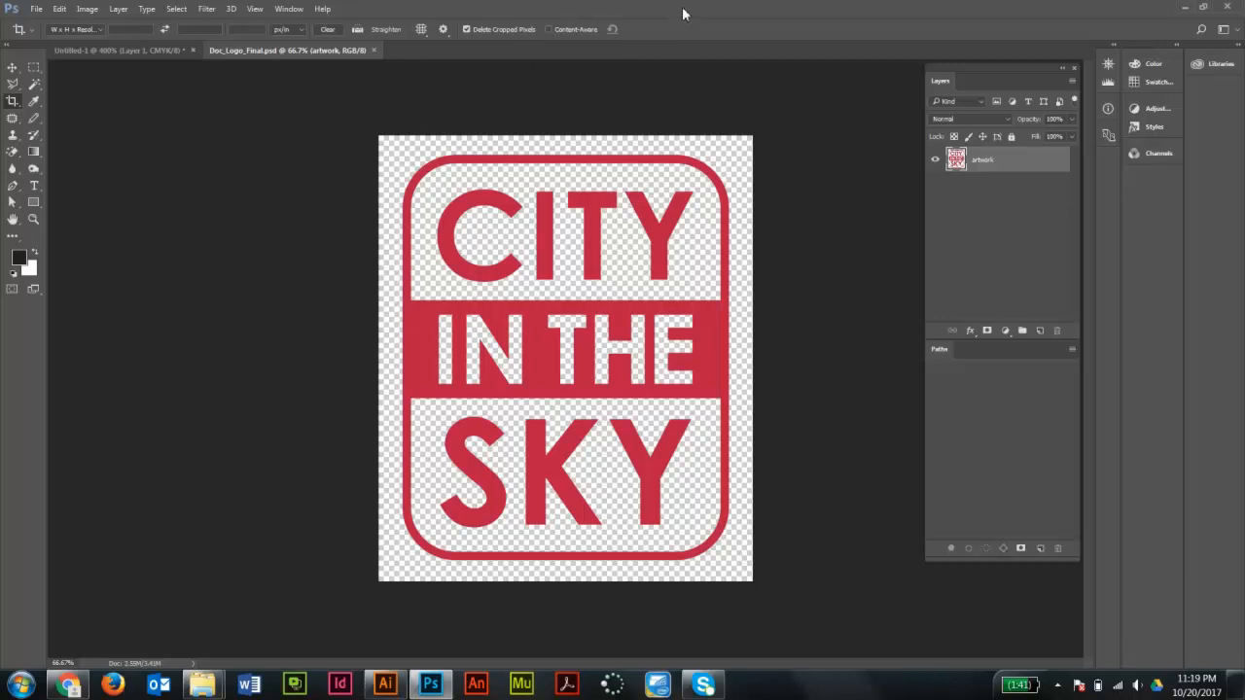
- Save a copy of the logo as Doc_Logo_Final.png in PNG format with default PNG options
{"action": "left_click", "coordinate": [37, 10]}
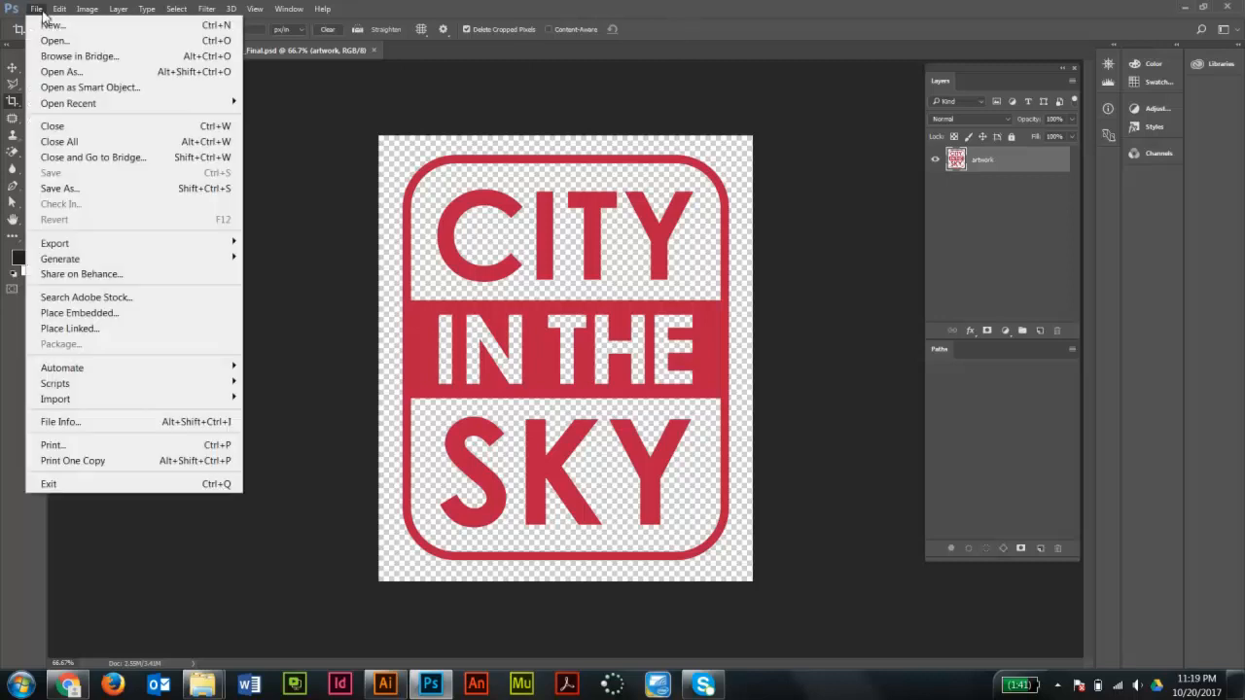
{"action": "left_click", "coordinate": [113, 188]}
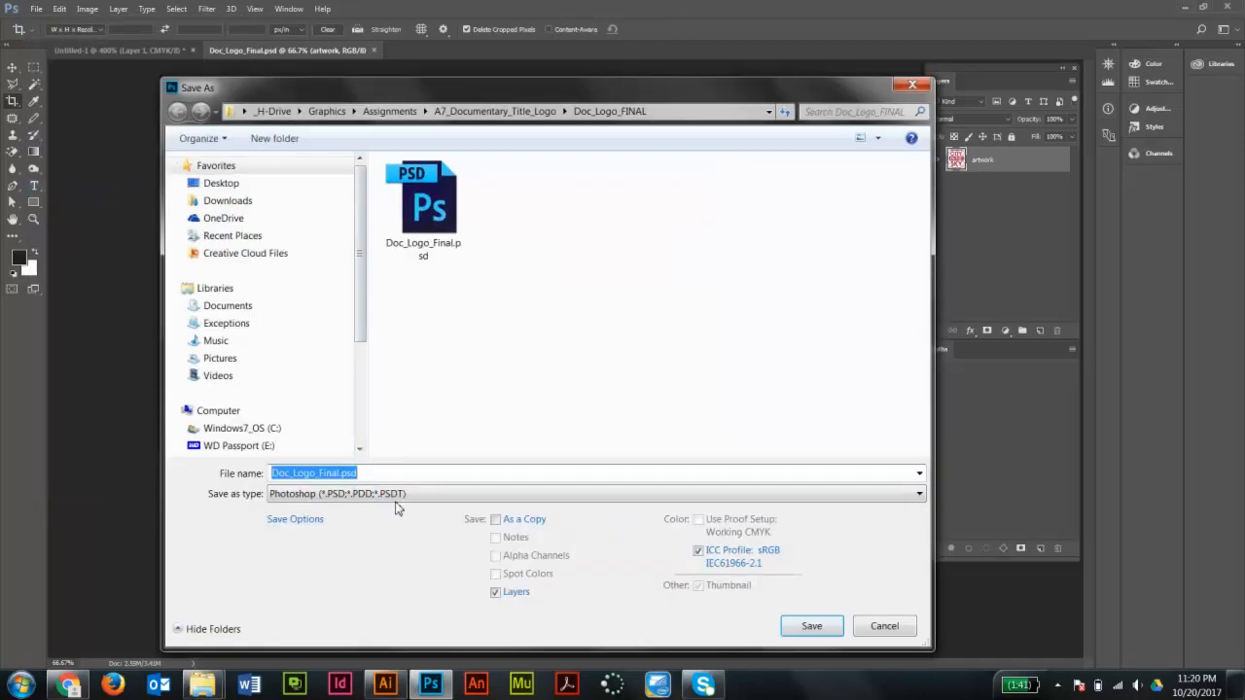
{"action": "left_click", "coordinate": [379, 496]}
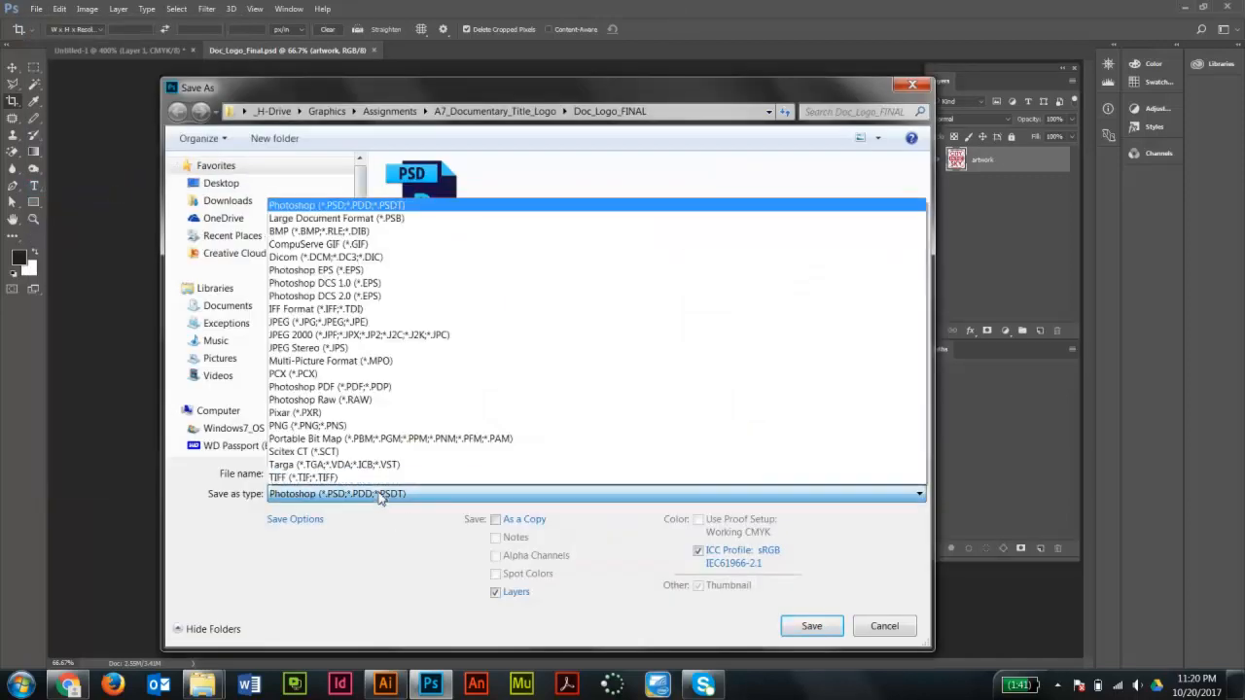
{"action": "left_click", "coordinate": [323, 428]}
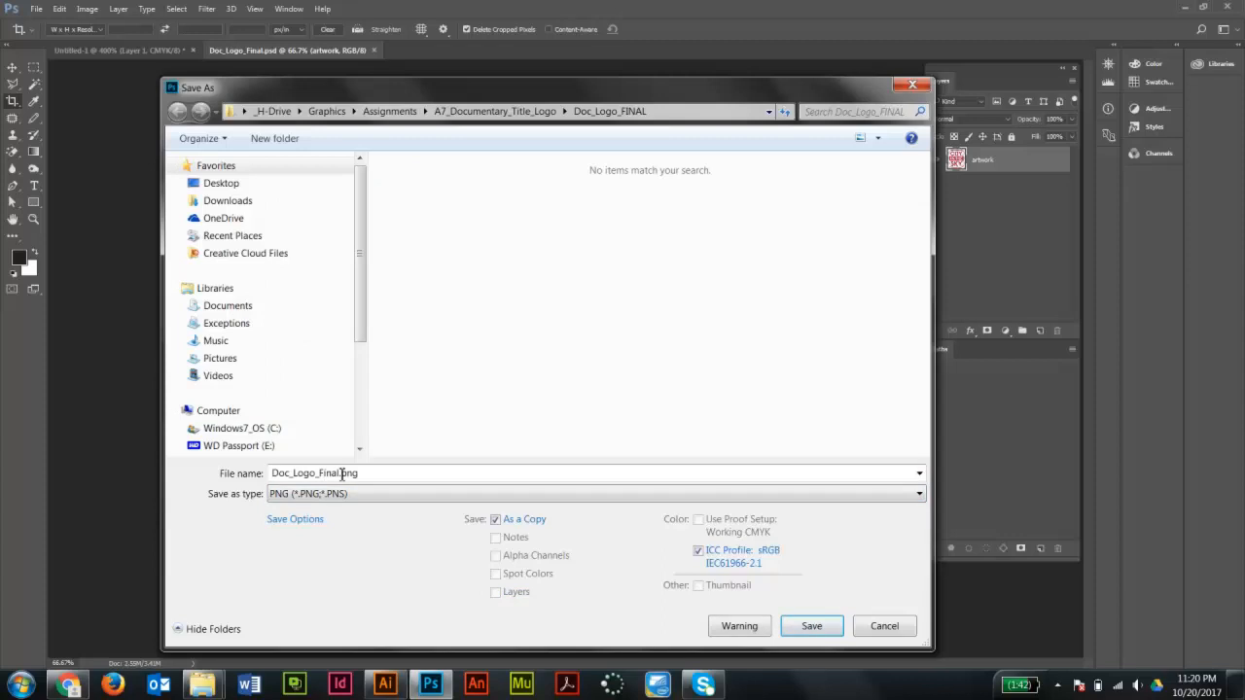
{"action": "left_click", "coordinate": [812, 627]}
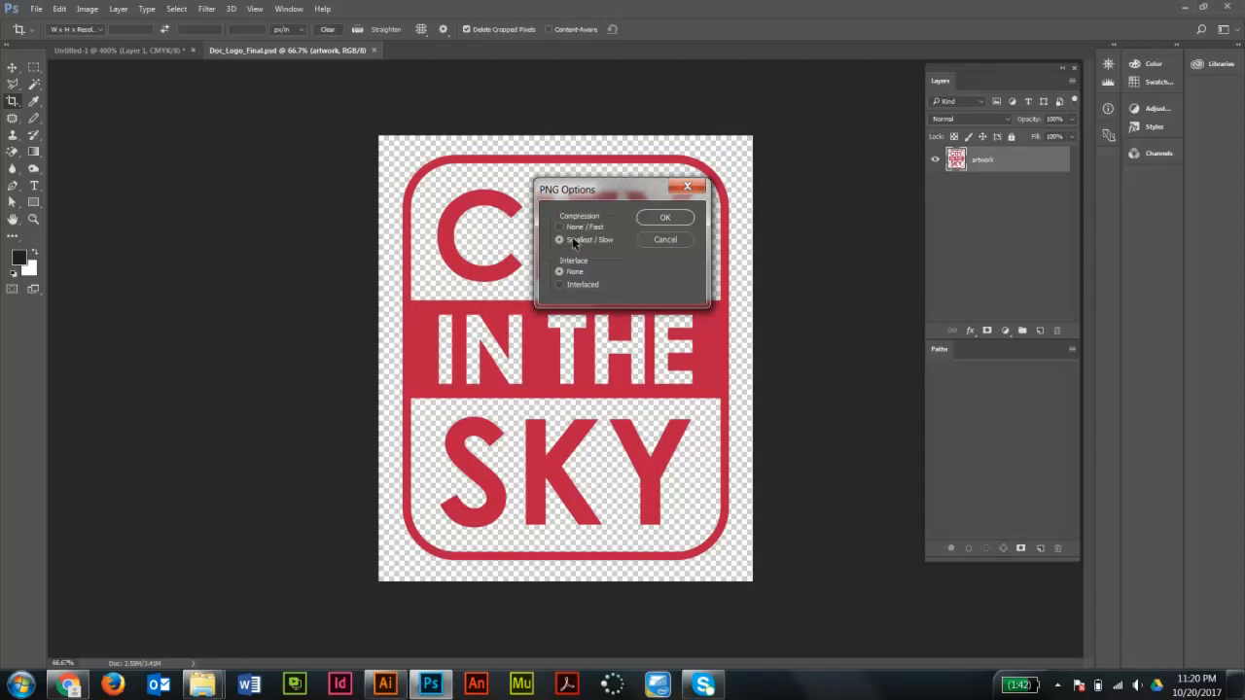
{"action": "left_click", "coordinate": [665, 217]}
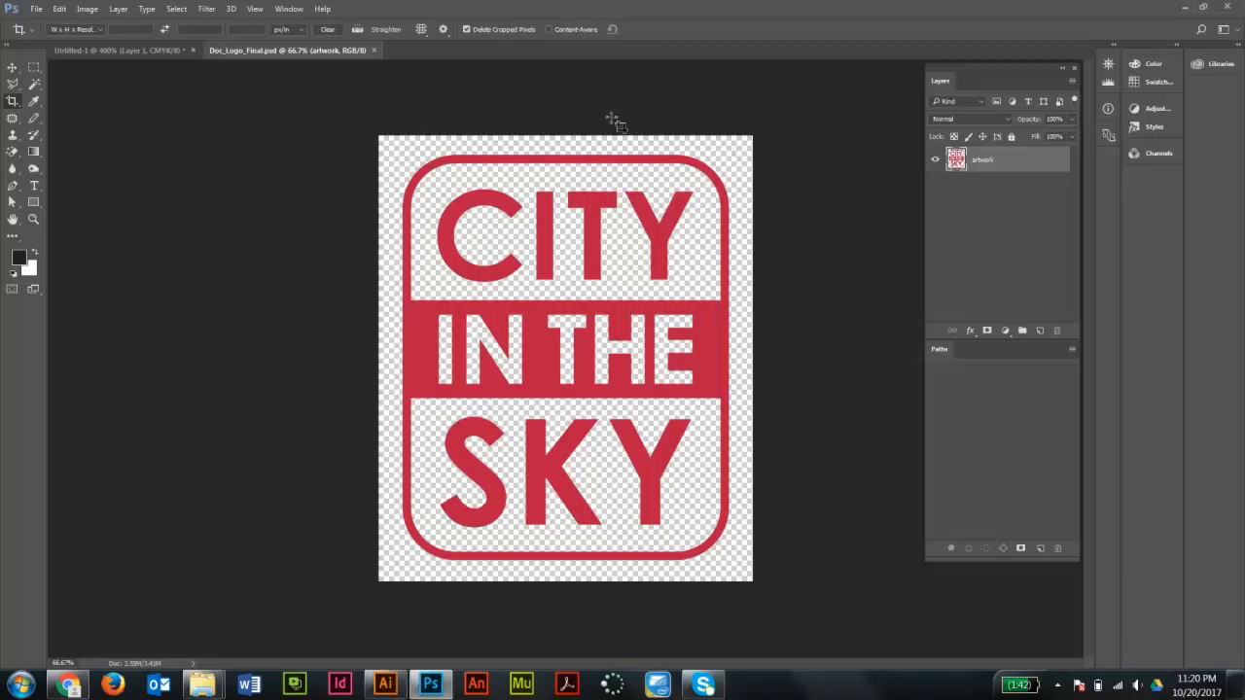
- Close the Doc_Logo_Final.psd document and return to Illustrator
{"action": "left_click", "coordinate": [374, 50]}
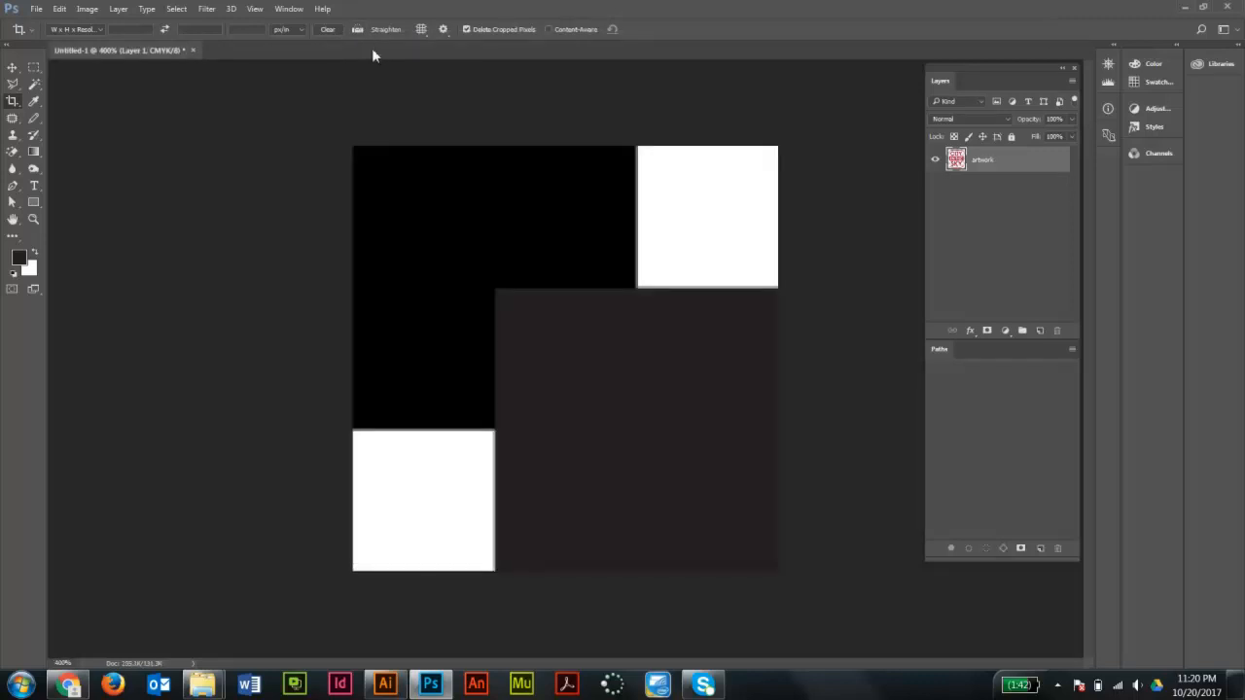
{"action": "left_click", "coordinate": [1184, 9]}
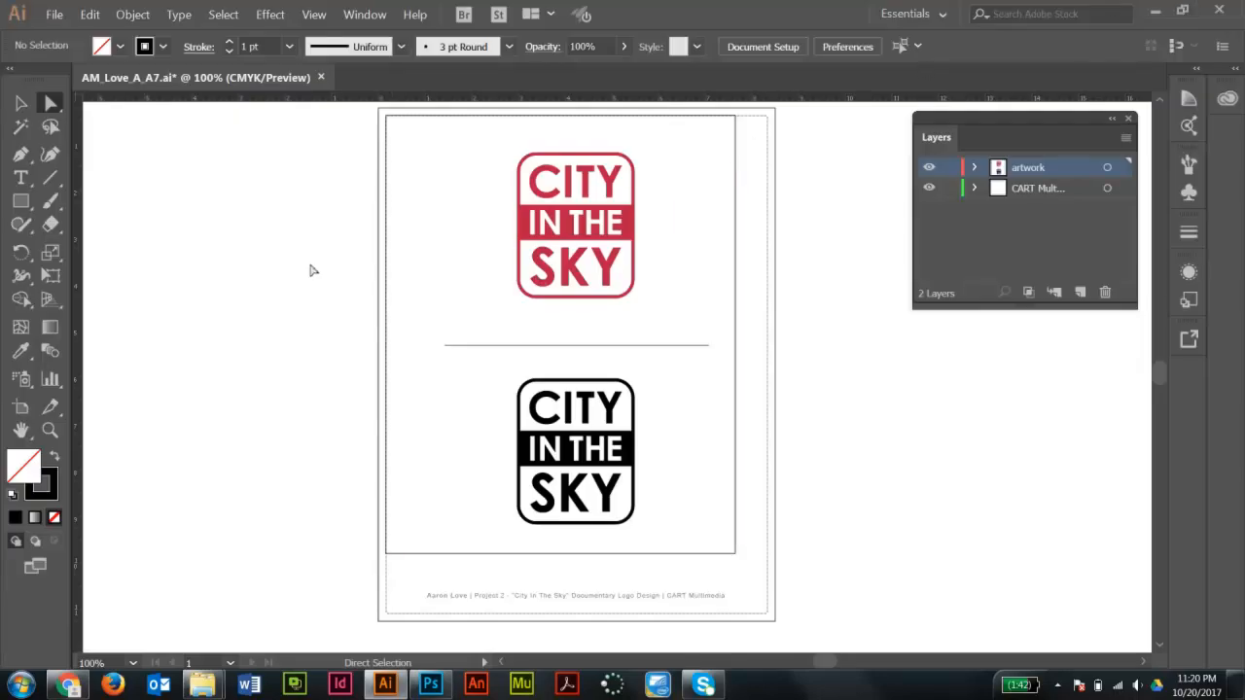
- Select and delete the rectangle framing the logo layout on the artboard
{"action": "key", "text": "v"}
{"action": "left_click", "coordinate": [737, 221]}
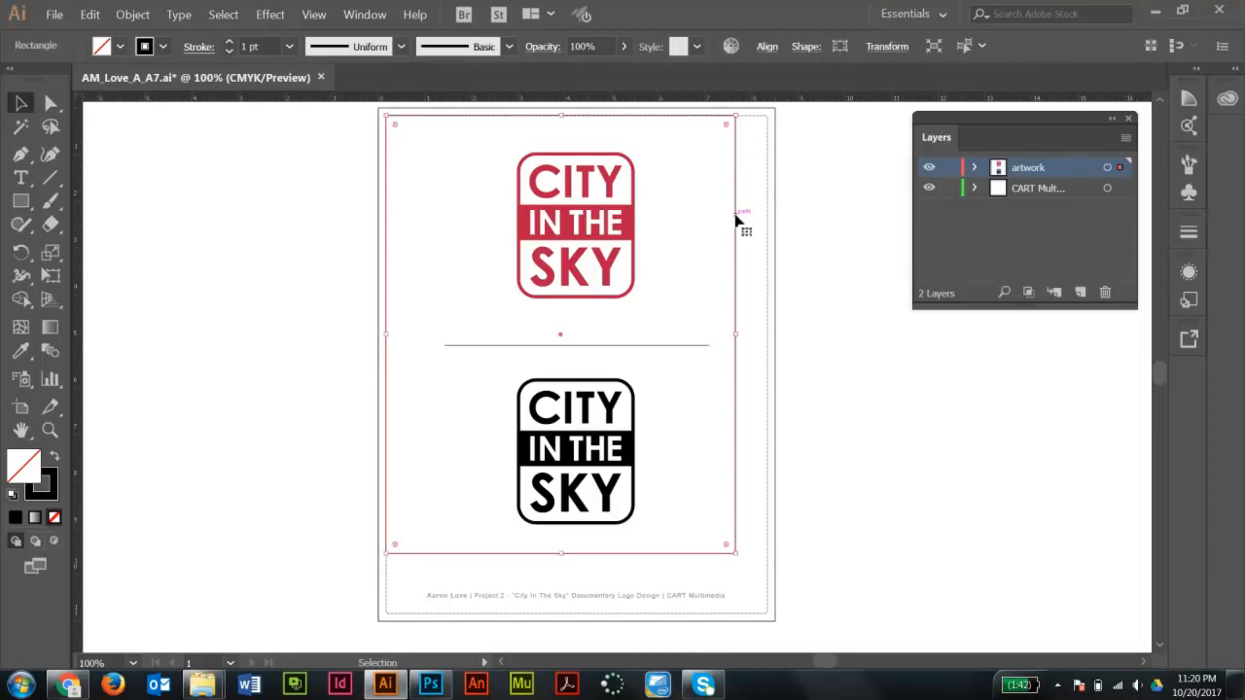
{"action": "key", "text": "Delete"}
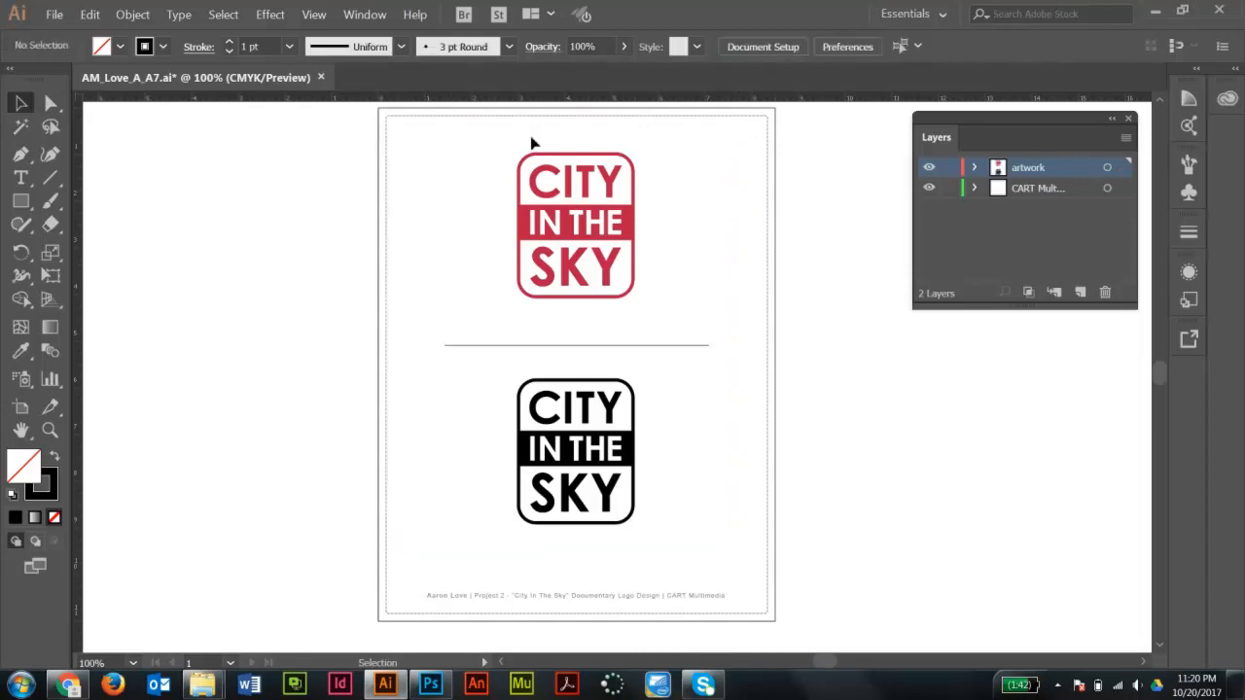
- Select the red City in the Sky logo group and copy it
{"action": "left_click_drag", "start_coordinate": [464, 128], "coordinate": [678, 320]}
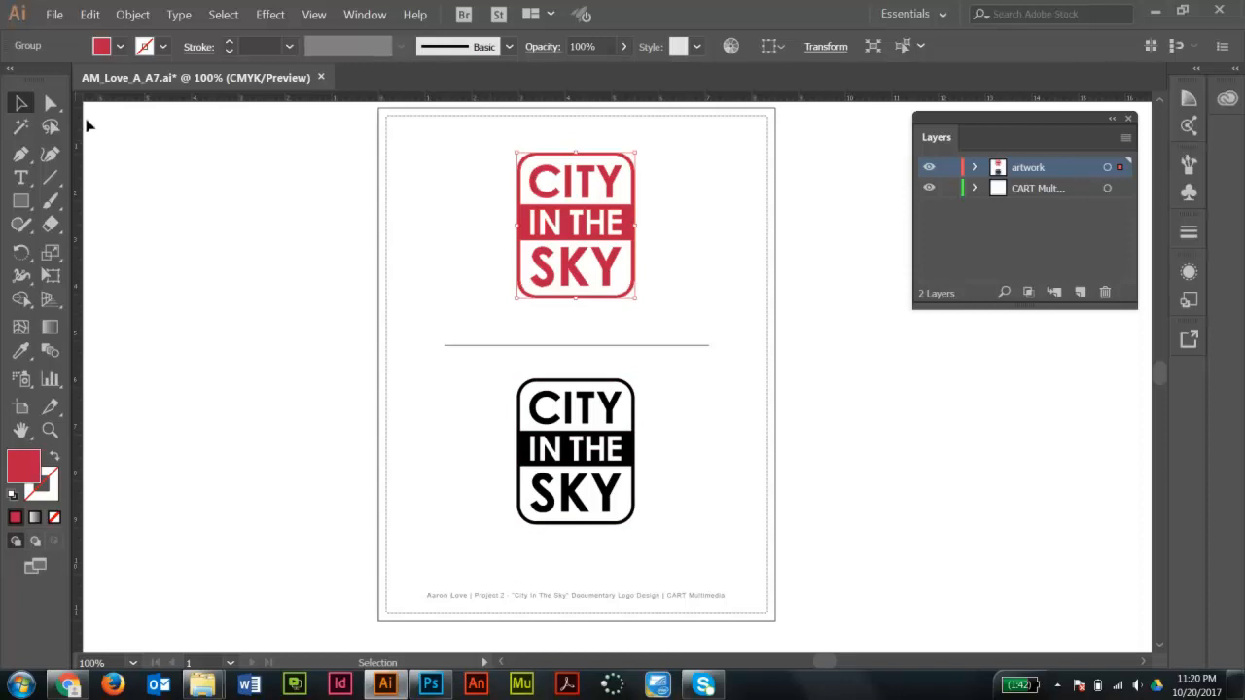
{"action": "left_click_drag", "start_coordinate": [424, 137], "coordinate": [711, 328]}
{"action": "key", "text": "a"}
{"action": "key", "text": "v"}
{"action": "left_click", "coordinate": [717, 215]}
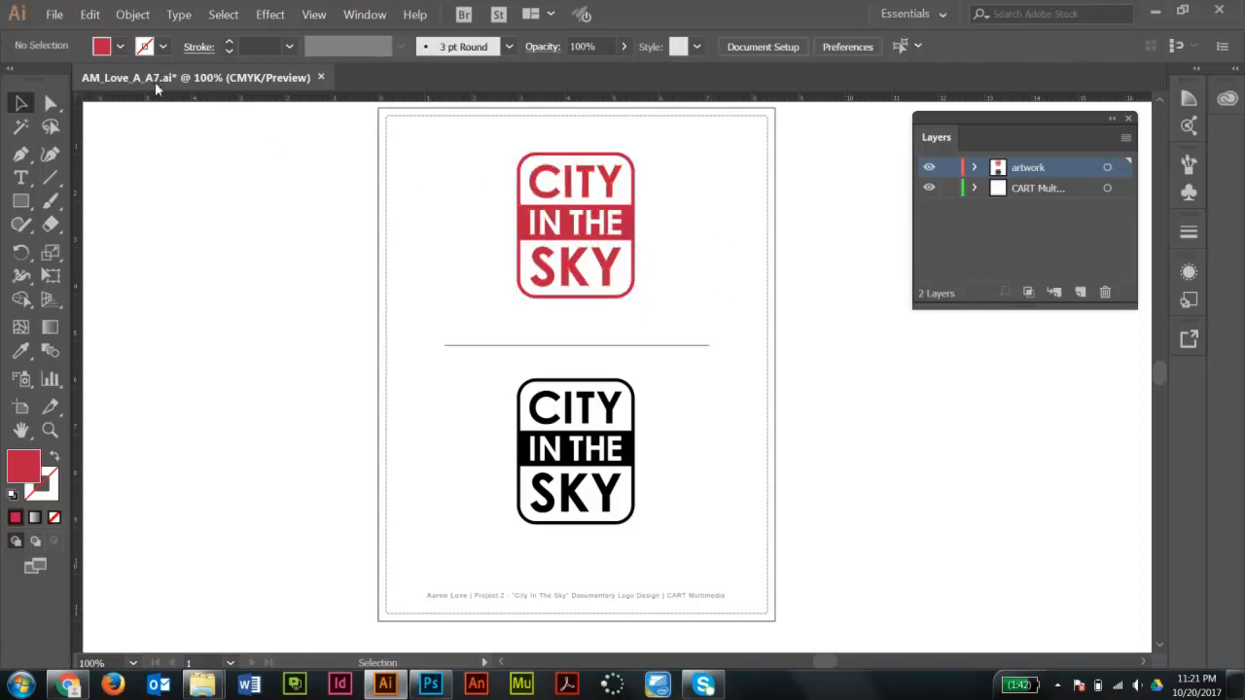
- Create a new Letter document, 8.5 x 11 in, portrait, in CMYK Color
{"action": "left_click", "coordinate": [53, 14]}
{"action": "left_click", "coordinate": [70, 34]}
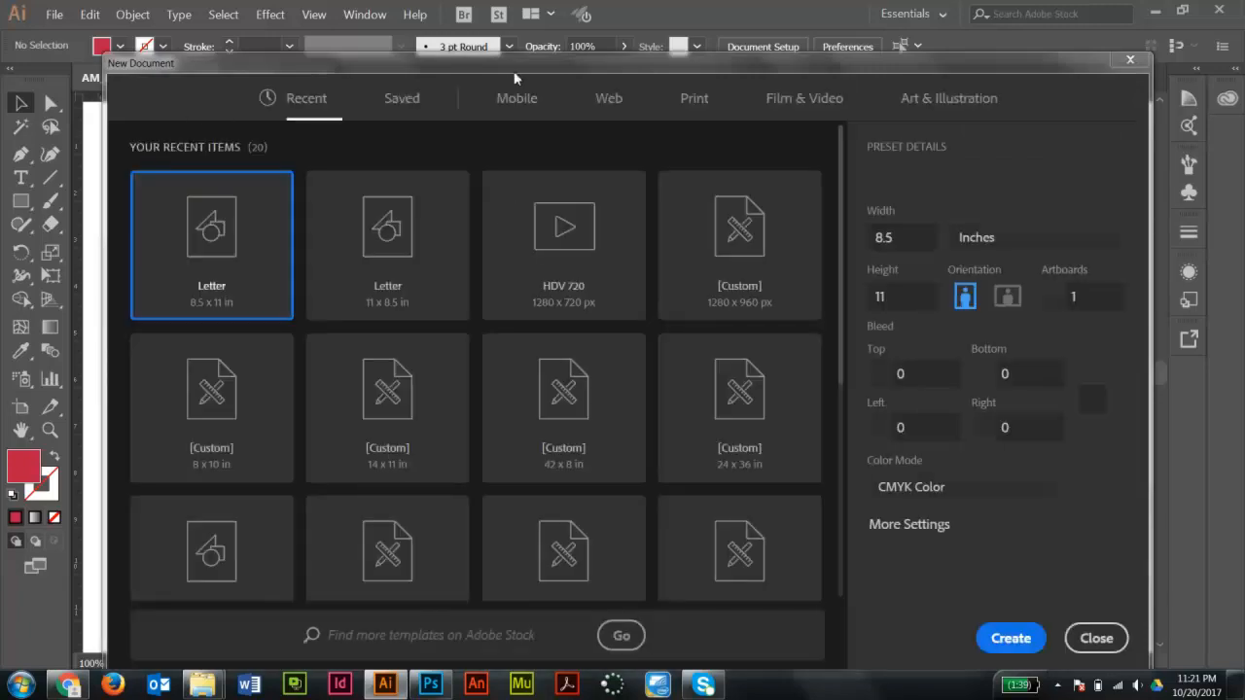
{"action": "left_click_drag", "start_coordinate": [519, 68], "coordinate": [515, 398]}
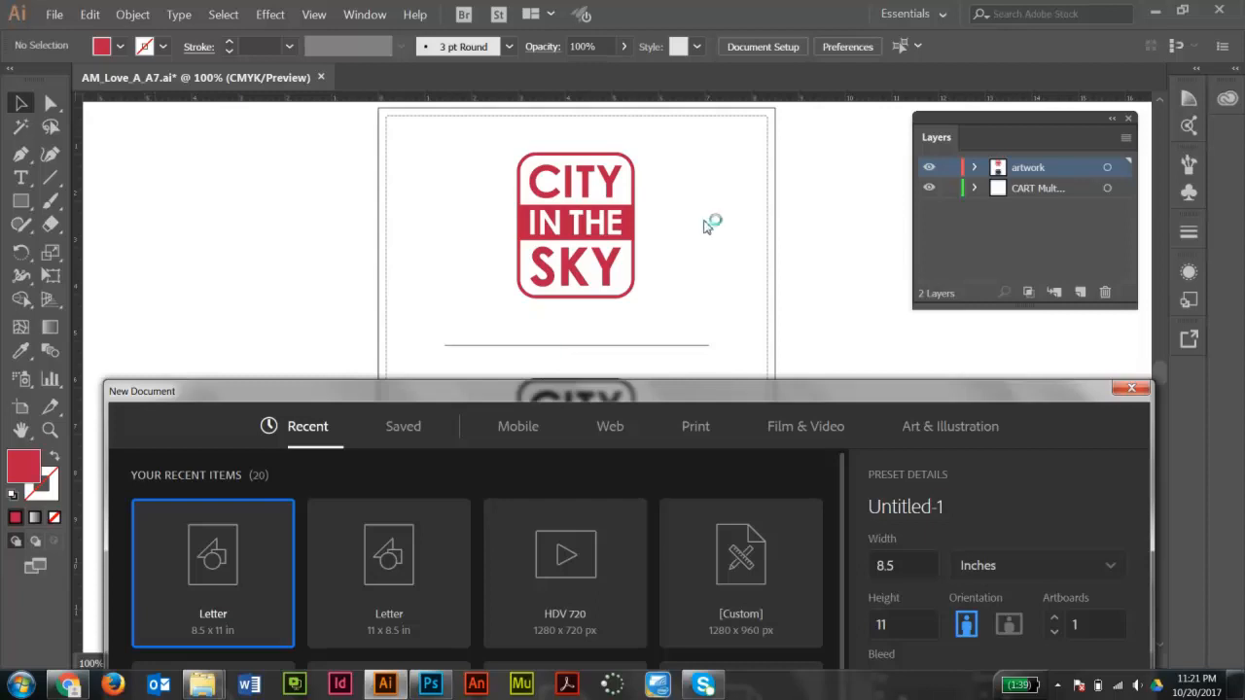
{"action": "left_click_drag", "start_coordinate": [665, 300], "coordinate": [647, 125]}
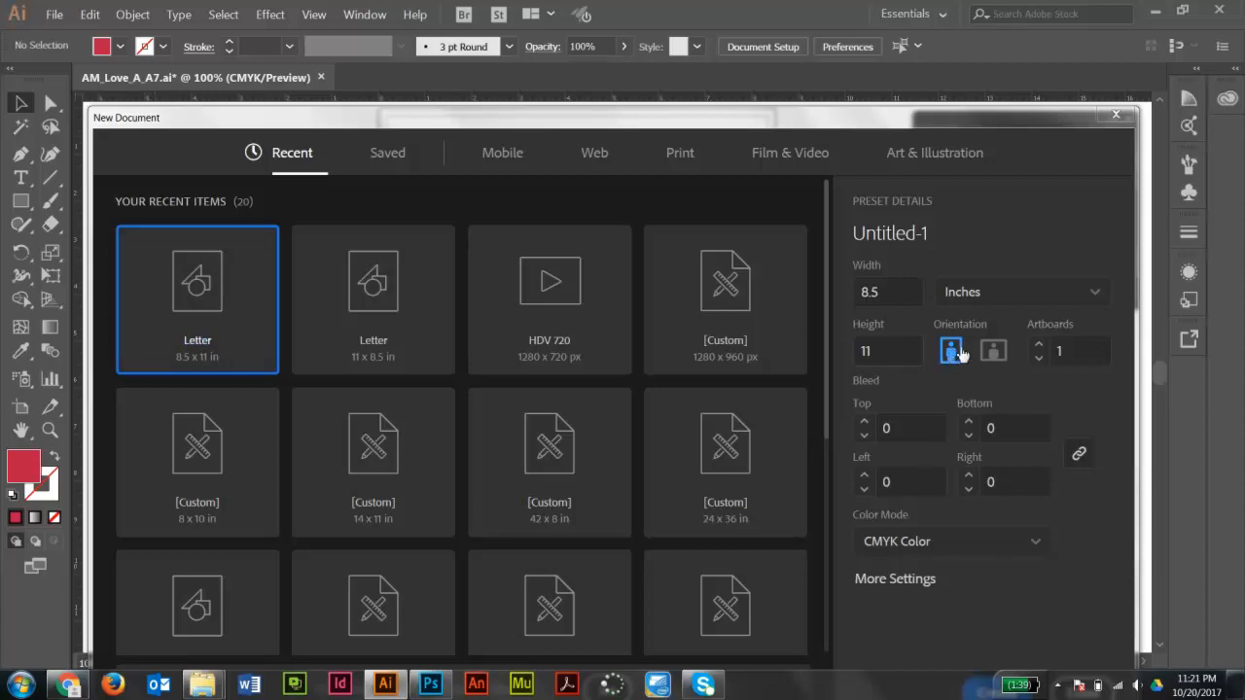
{"action": "left_click_drag", "start_coordinate": [923, 125], "coordinate": [925, 72]}
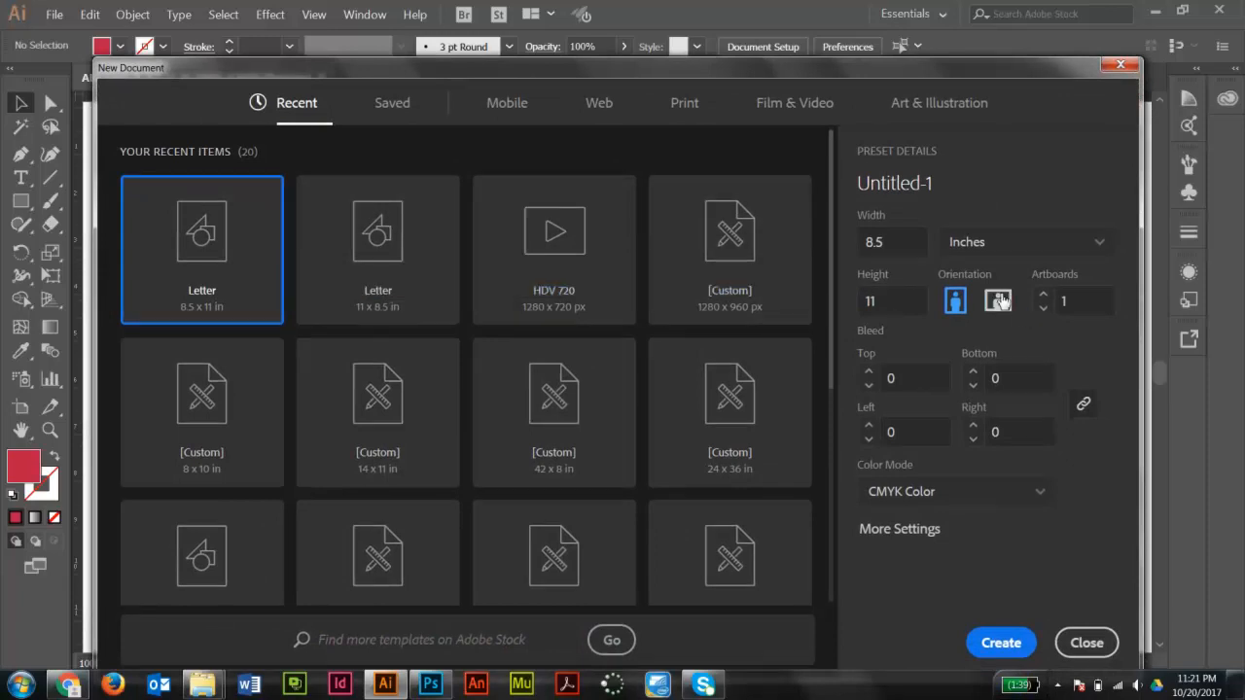
{"action": "left_click", "coordinate": [999, 643]}
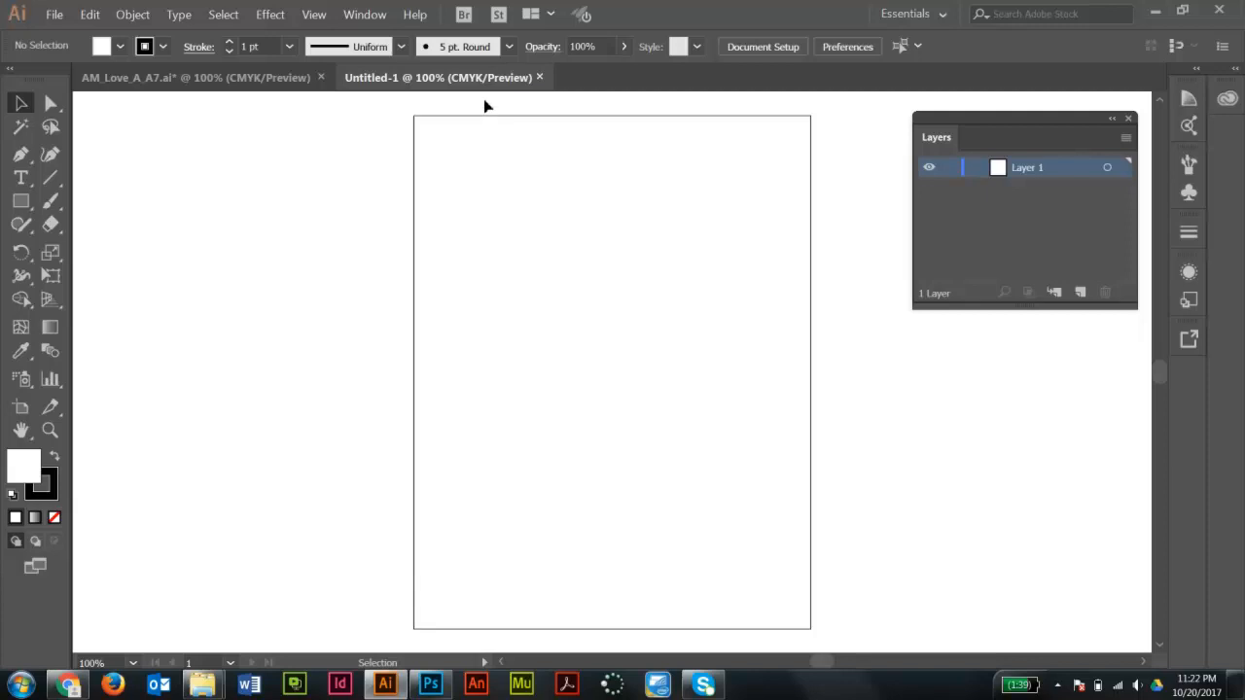
- Paste the red logo into the new document
{"action": "key", "text": "a"}
{"action": "key", "text": "ctrl+v"}
{"action": "key", "text": "v"}
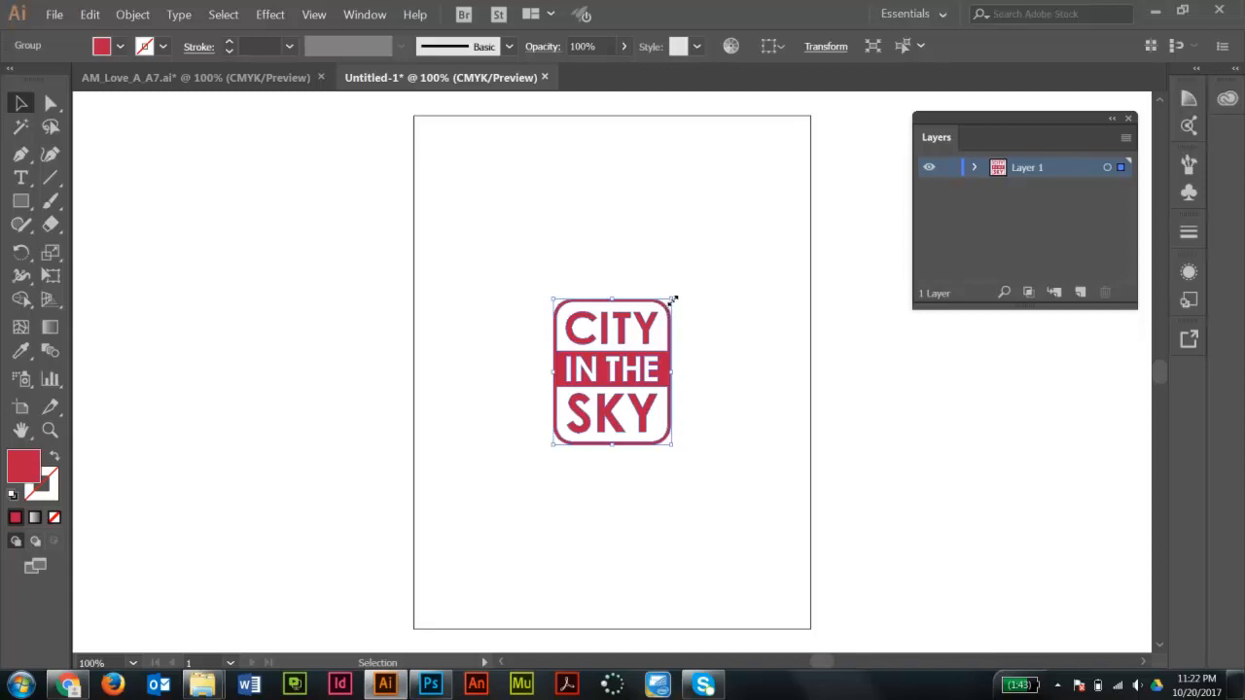
{"action": "left_click_drag", "start_coordinate": [672, 298], "coordinate": [789, 173]}
{"action": "key", "text": "ctrl+h"}
{"action": "key", "text": "ctrl+z"}
- Scale the pasted logo uniformly to 200%
{"action": "double_click", "coordinate": [49, 254]}
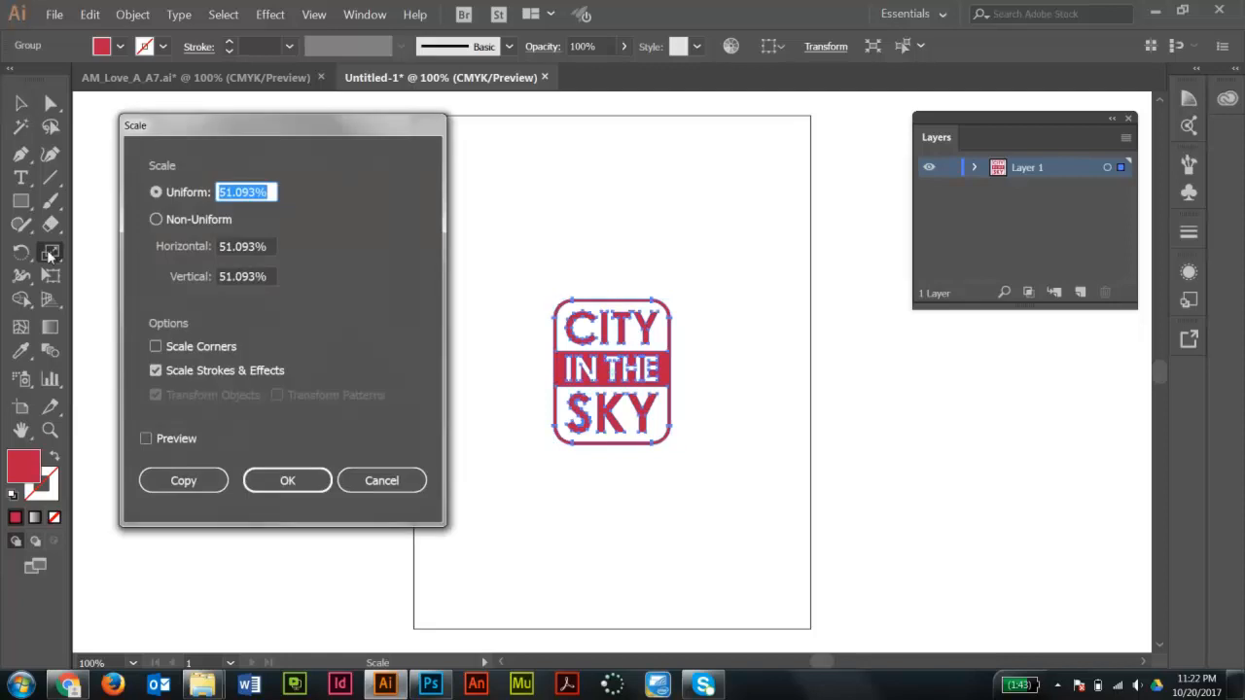
{"action": "left_click_drag", "start_coordinate": [249, 133], "coordinate": [249, 205]}
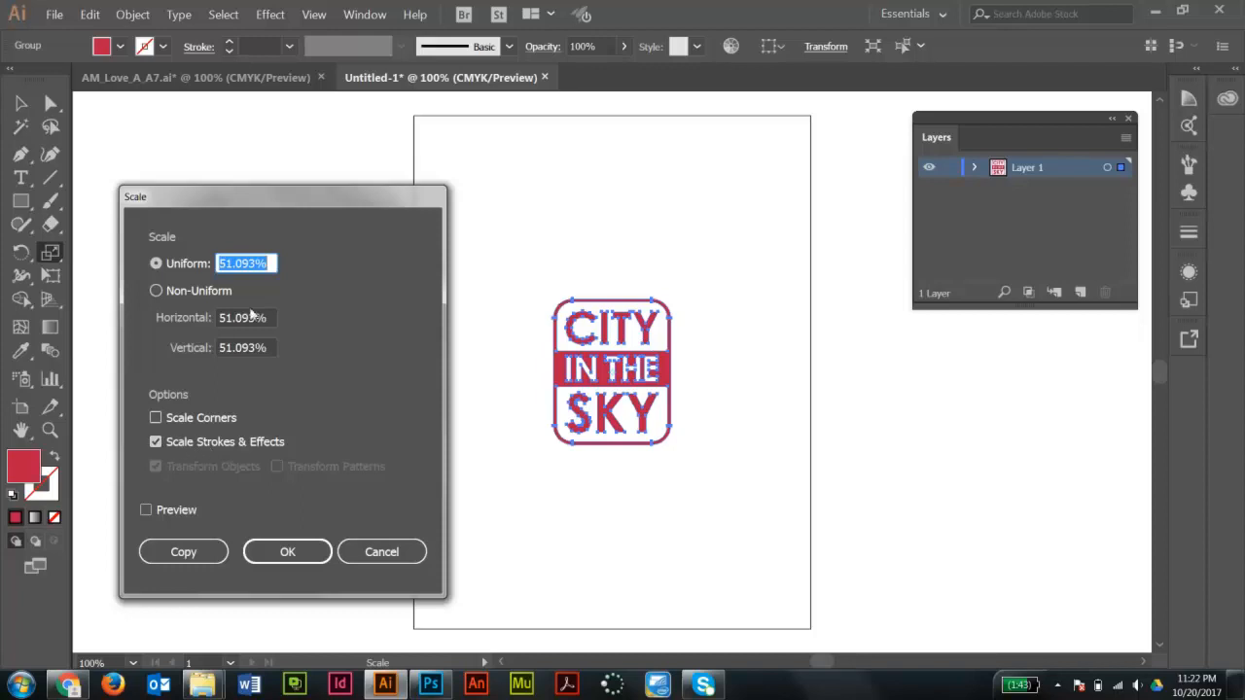
{"action": "left_click", "coordinate": [274, 261]}
{"action": "double_click", "coordinate": [275, 260]}
{"action": "type", "text": "200"}
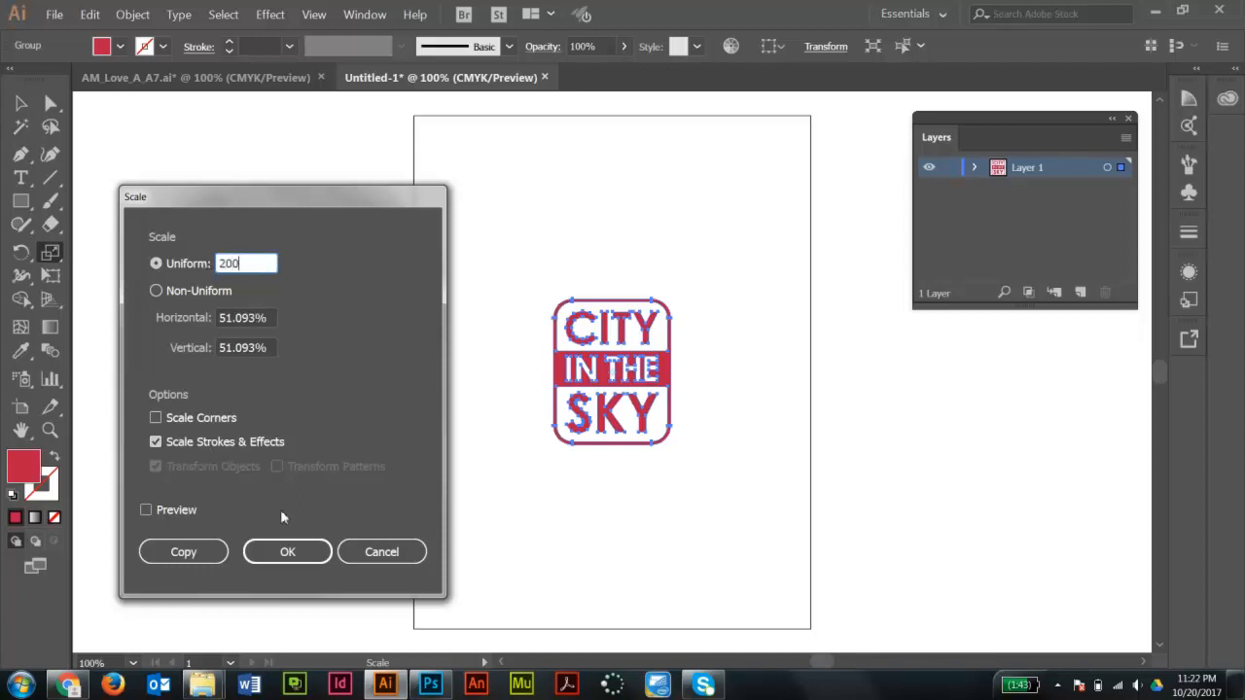
{"action": "left_click", "coordinate": [288, 552]}
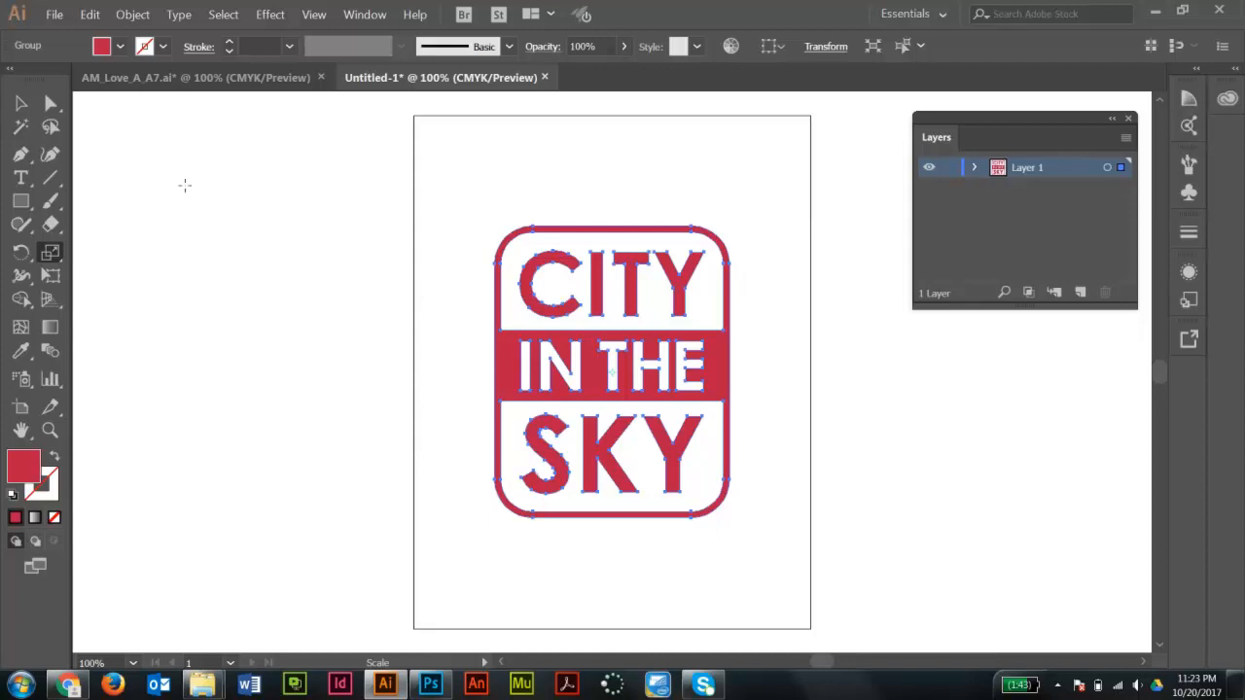
- Scale the logo uniformly by 120% twice more
{"action": "double_click", "coordinate": [50, 252]}
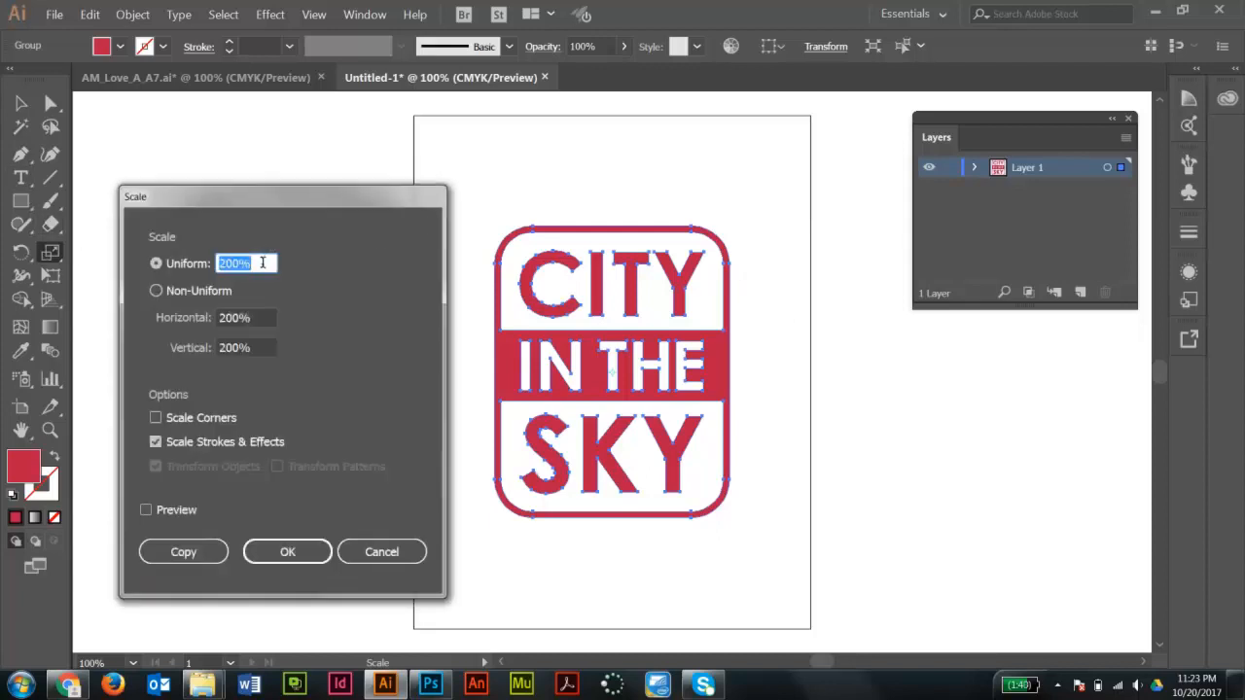
{"action": "type", "text": "120"}
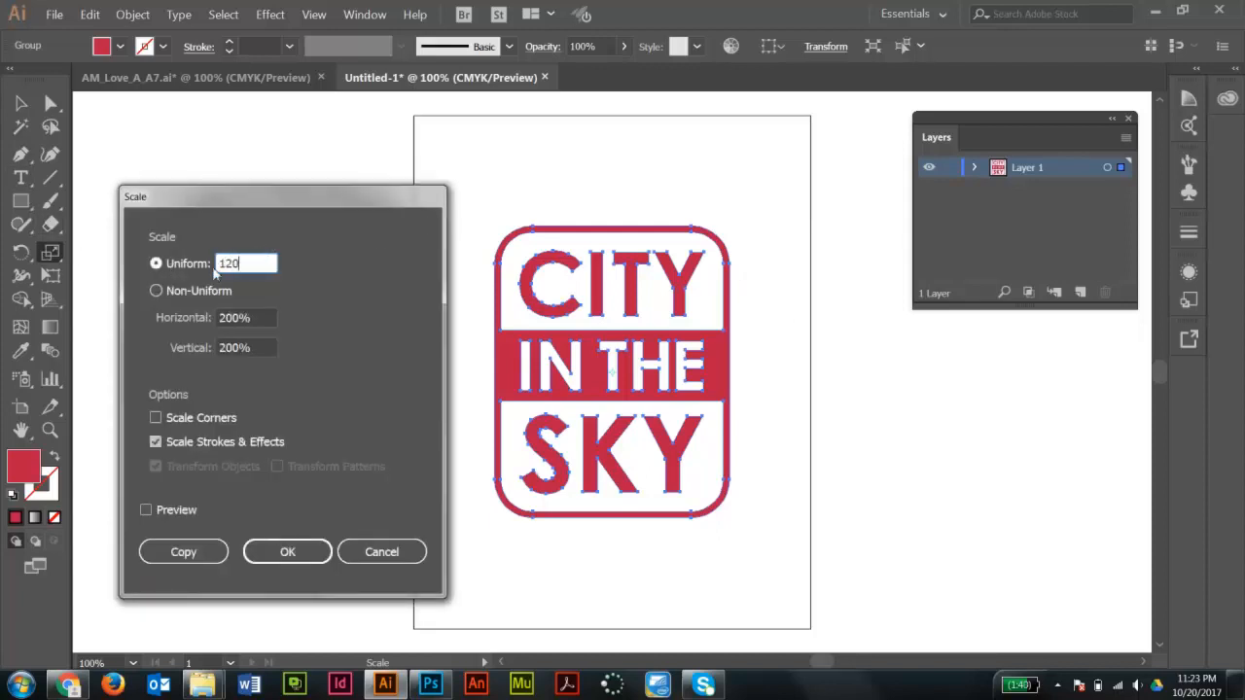
{"action": "left_click", "coordinate": [285, 551]}
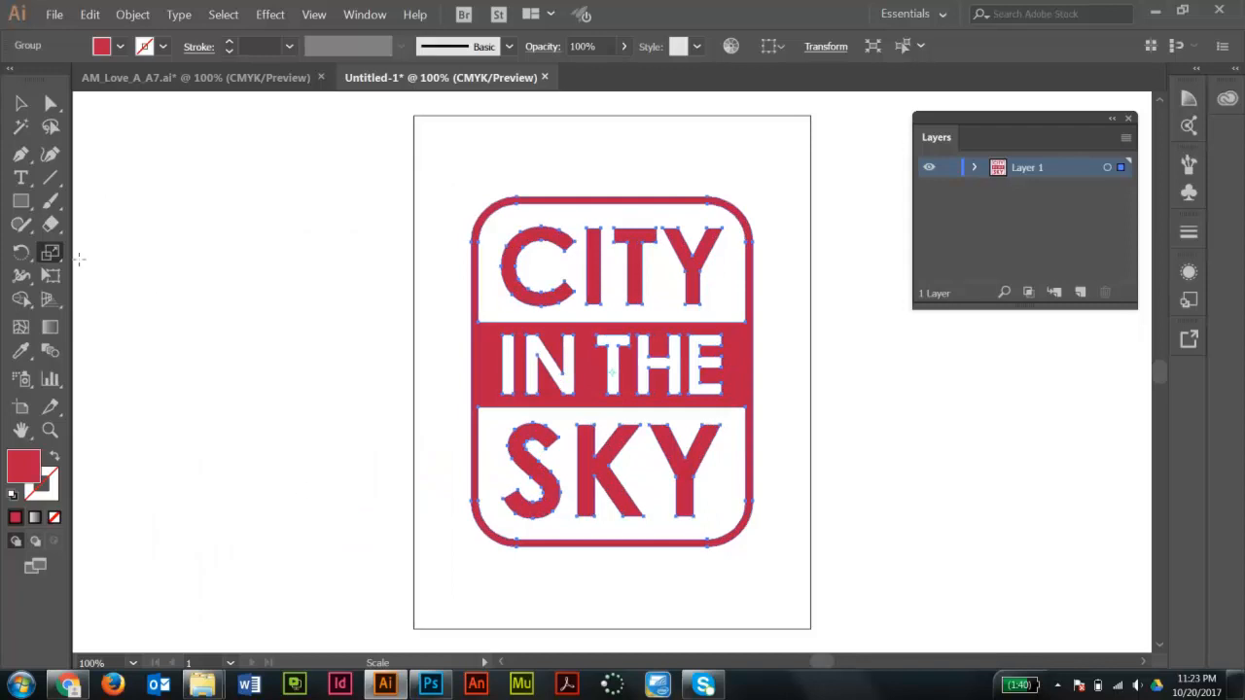
{"action": "double_click", "coordinate": [50, 252]}
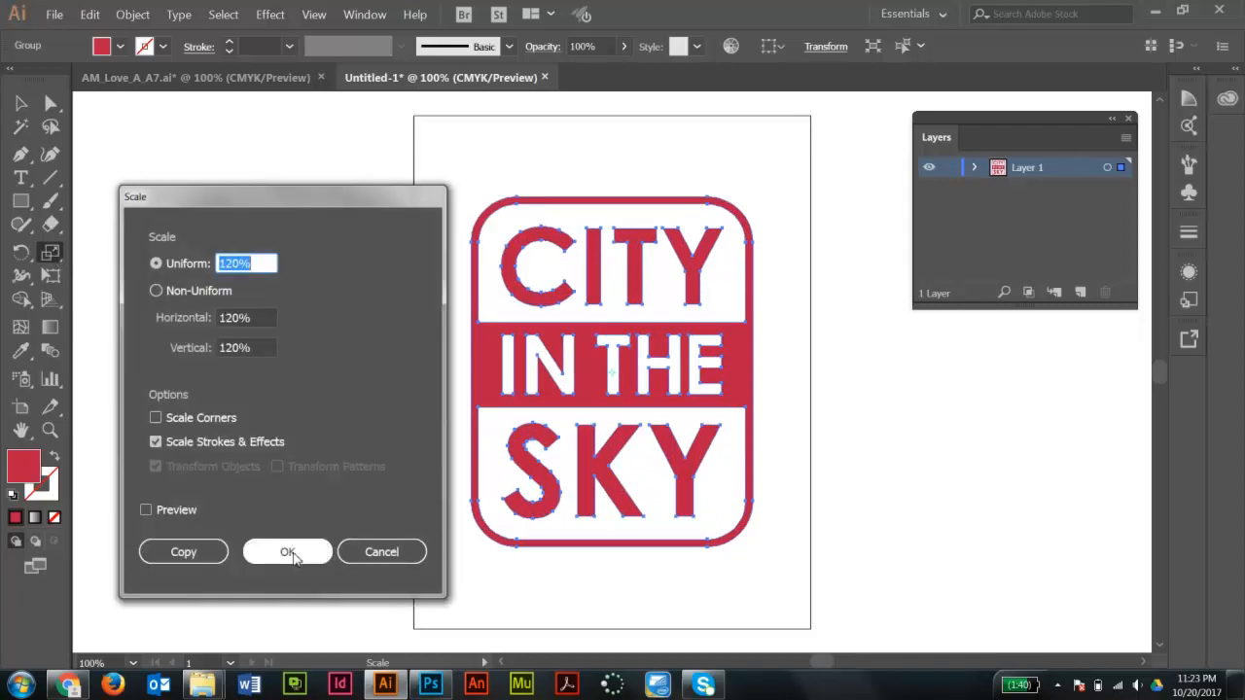
{"action": "left_click", "coordinate": [287, 551]}
{"action": "key", "text": "v"}
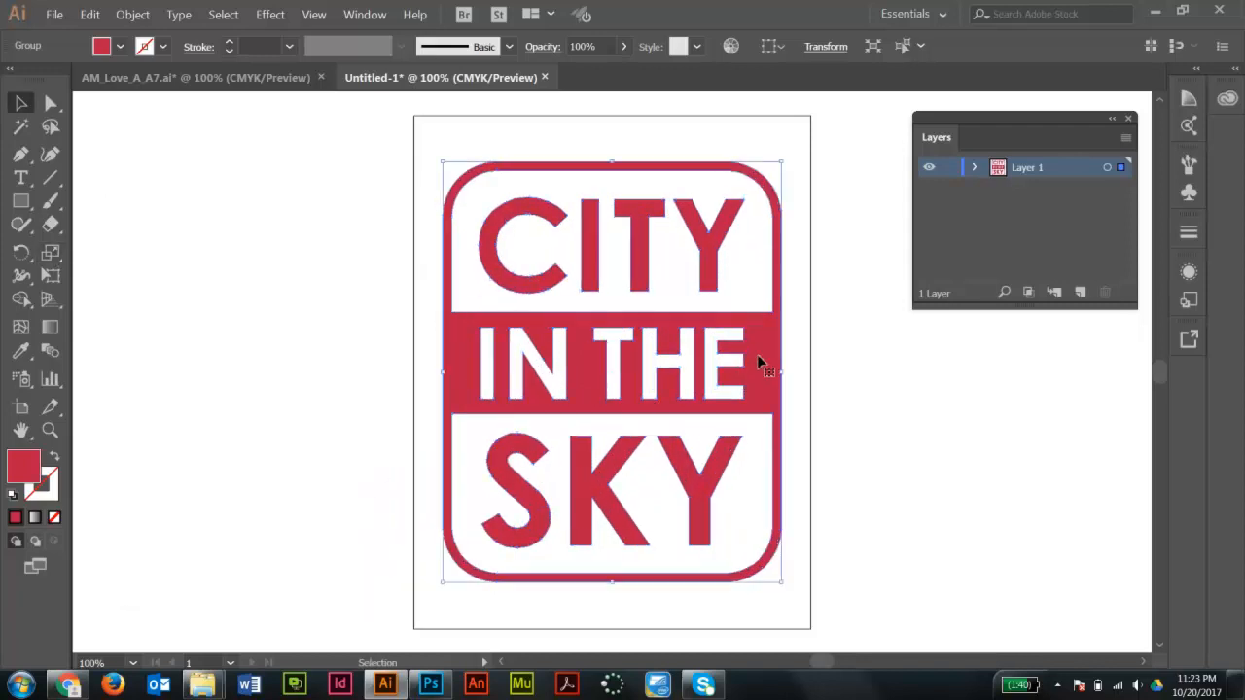
- Nudge the enlarged logo to center it on the page
{"action": "left_click_drag", "start_coordinate": [756, 358], "coordinate": [765, 352]}
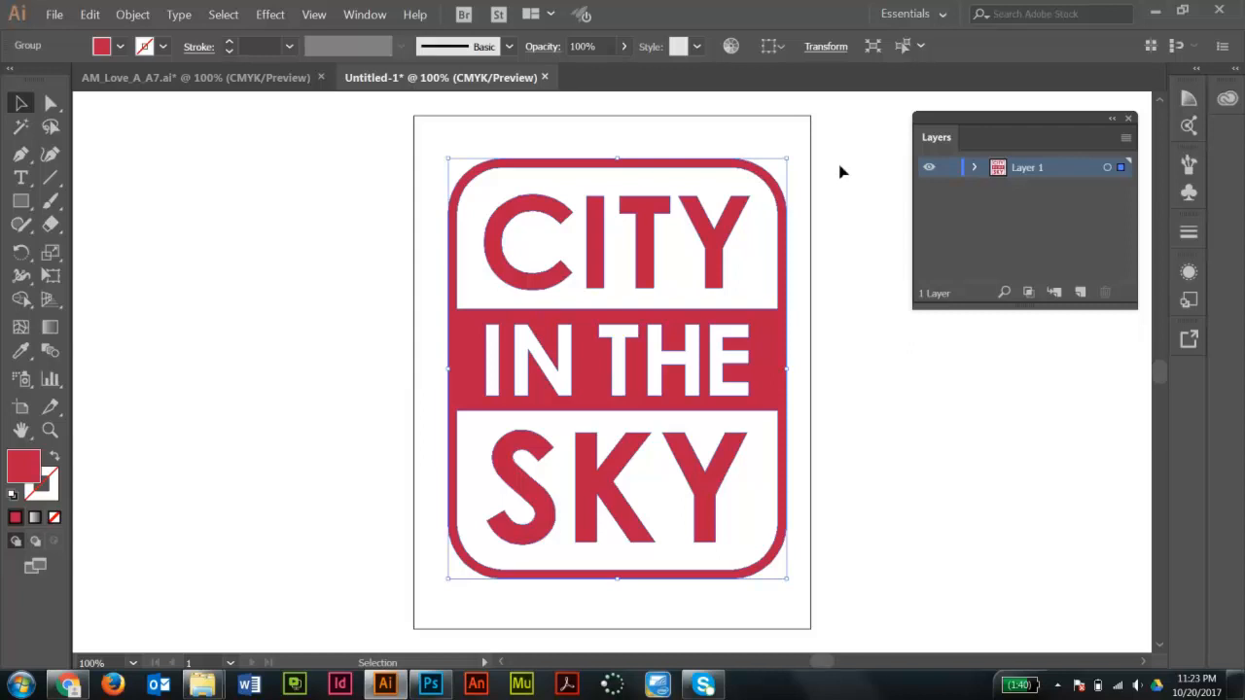
{"action": "key", "text": "Left"}
{"action": "key", "text": "Left"}
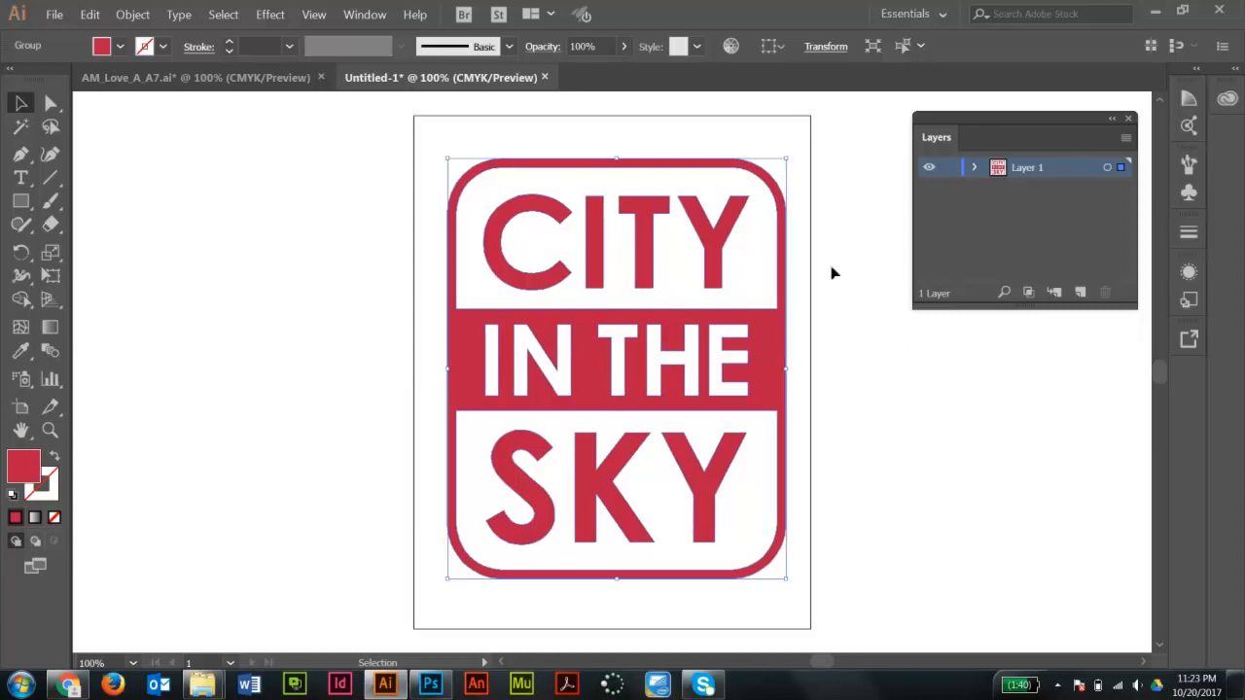
{"action": "left_click", "coordinate": [833, 179]}
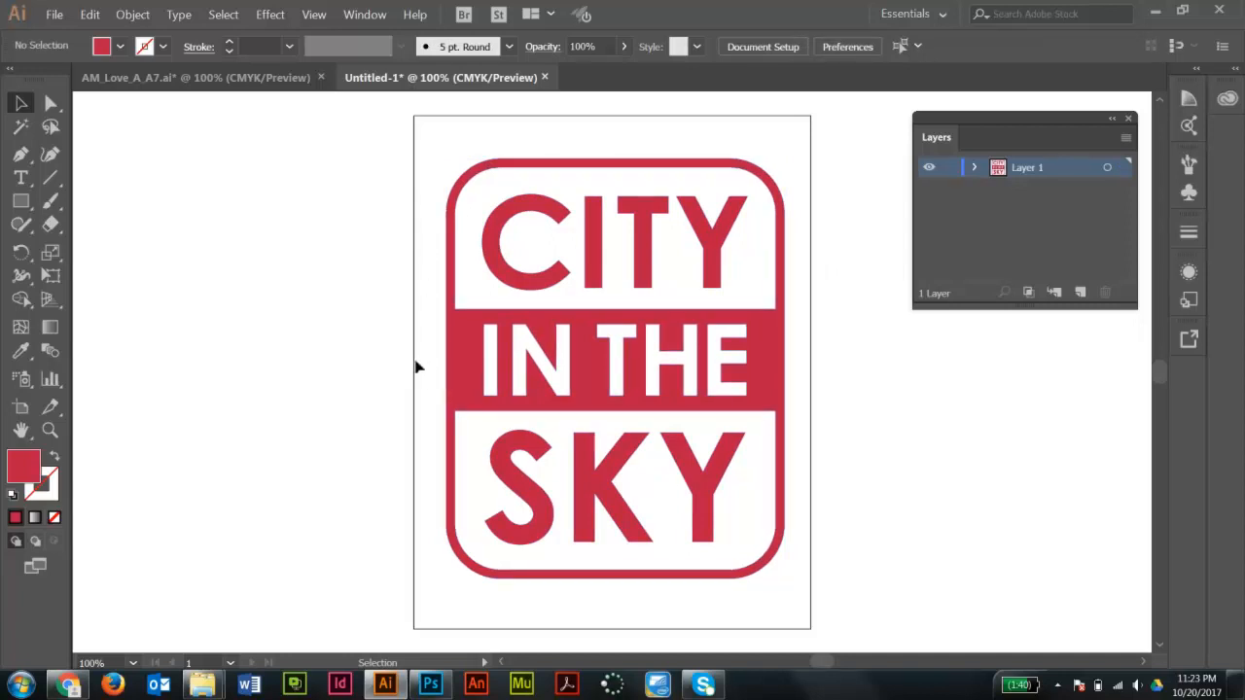
{"action": "left_click", "coordinate": [731, 391]}
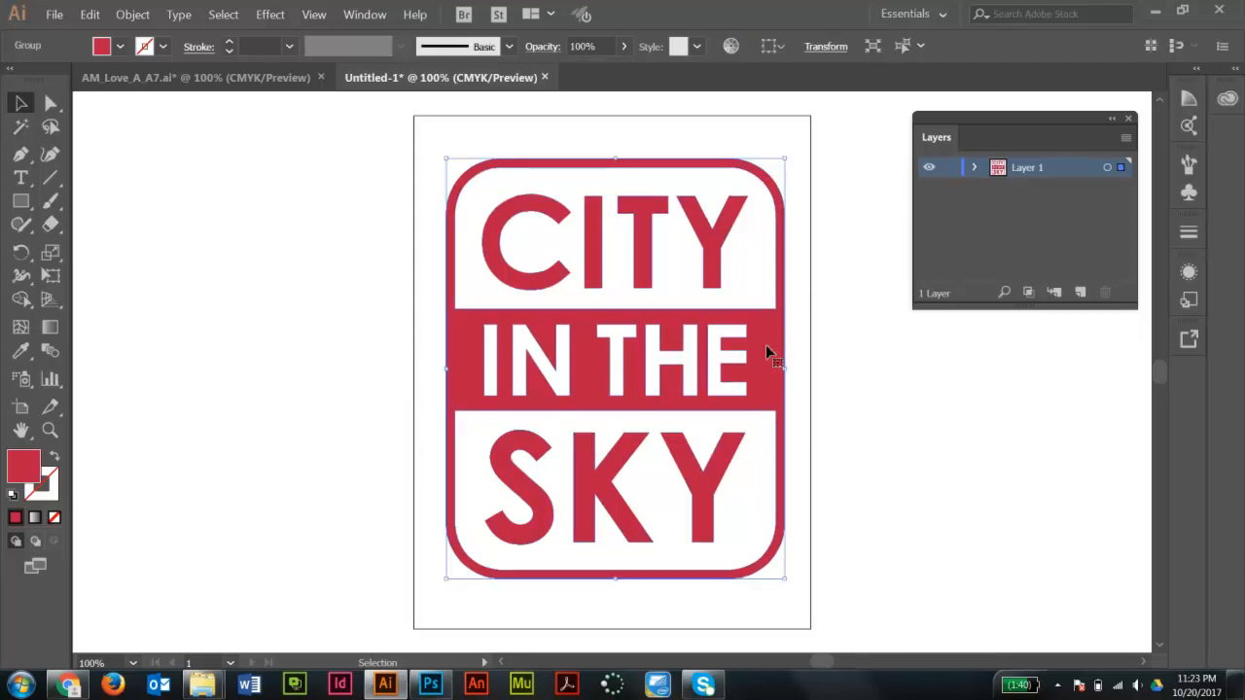
{"action": "key", "text": "s"}
{"action": "left_click_drag", "start_coordinate": [824, 161], "coordinate": [671, 331]}
{"action": "key", "text": "v"}
{"action": "left_click", "coordinate": [691, 255]}
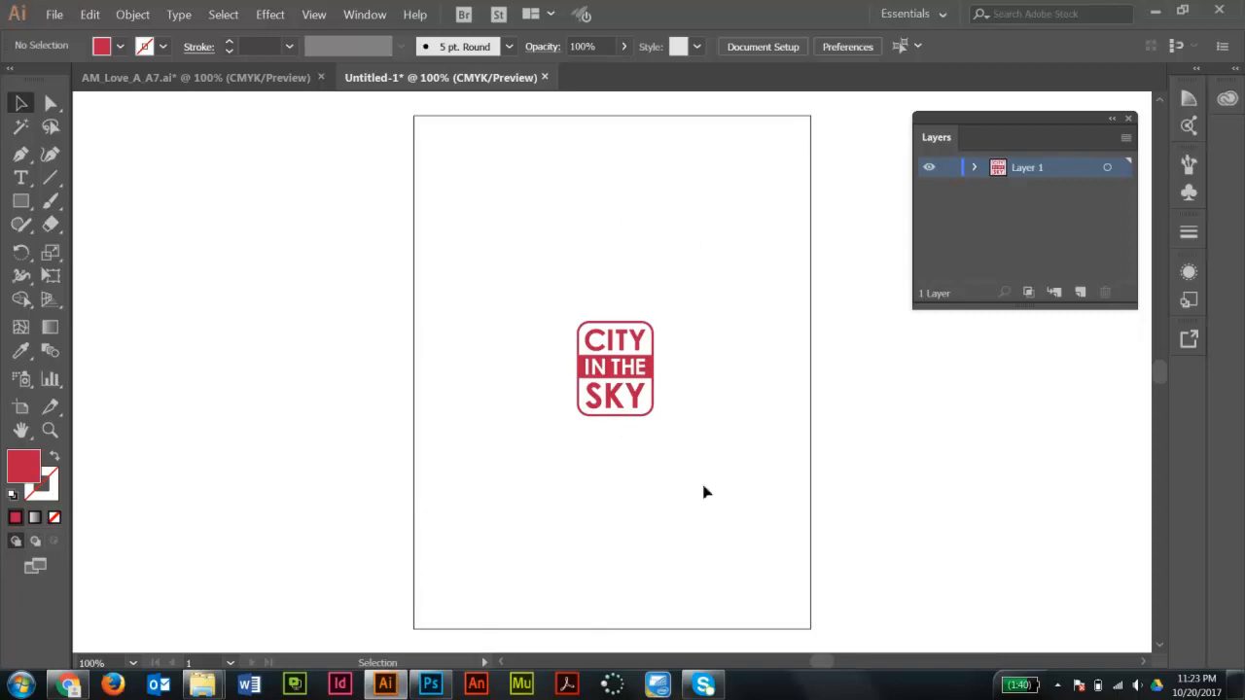
{"action": "key", "text": "ctrl+z"}
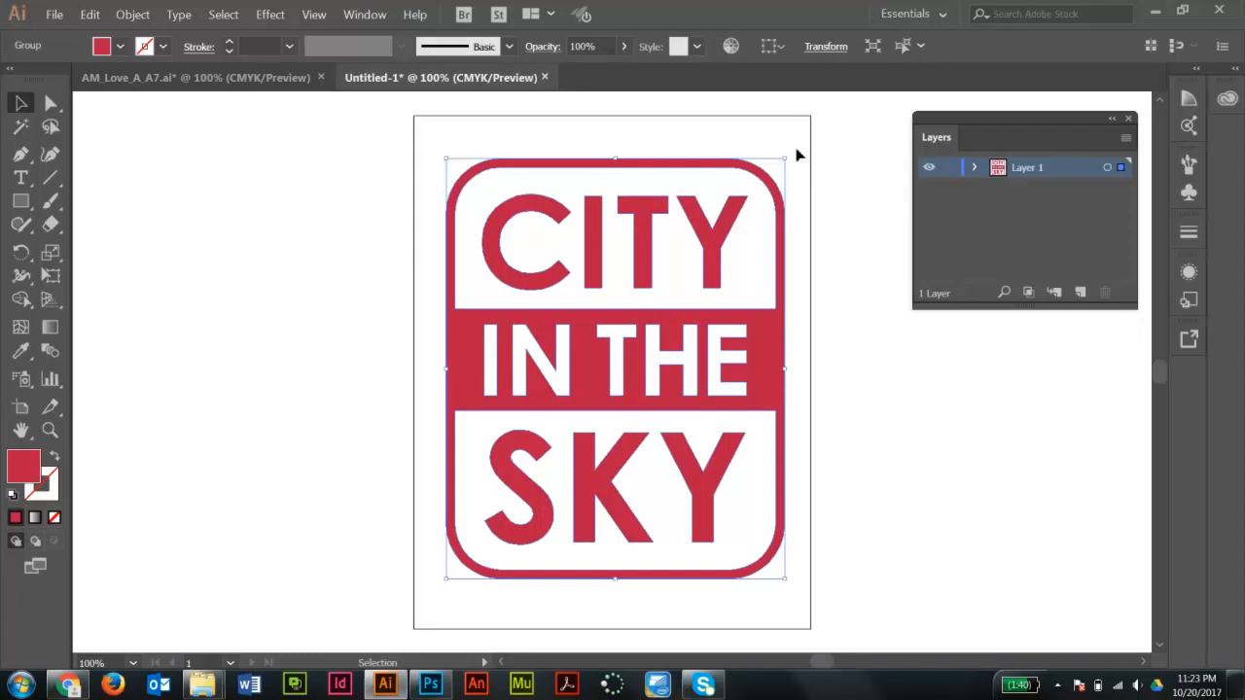
- Enlarge the logo slightly so it nearly fills the page width
{"action": "left_click_drag", "start_coordinate": [785, 159], "coordinate": [802, 143]}
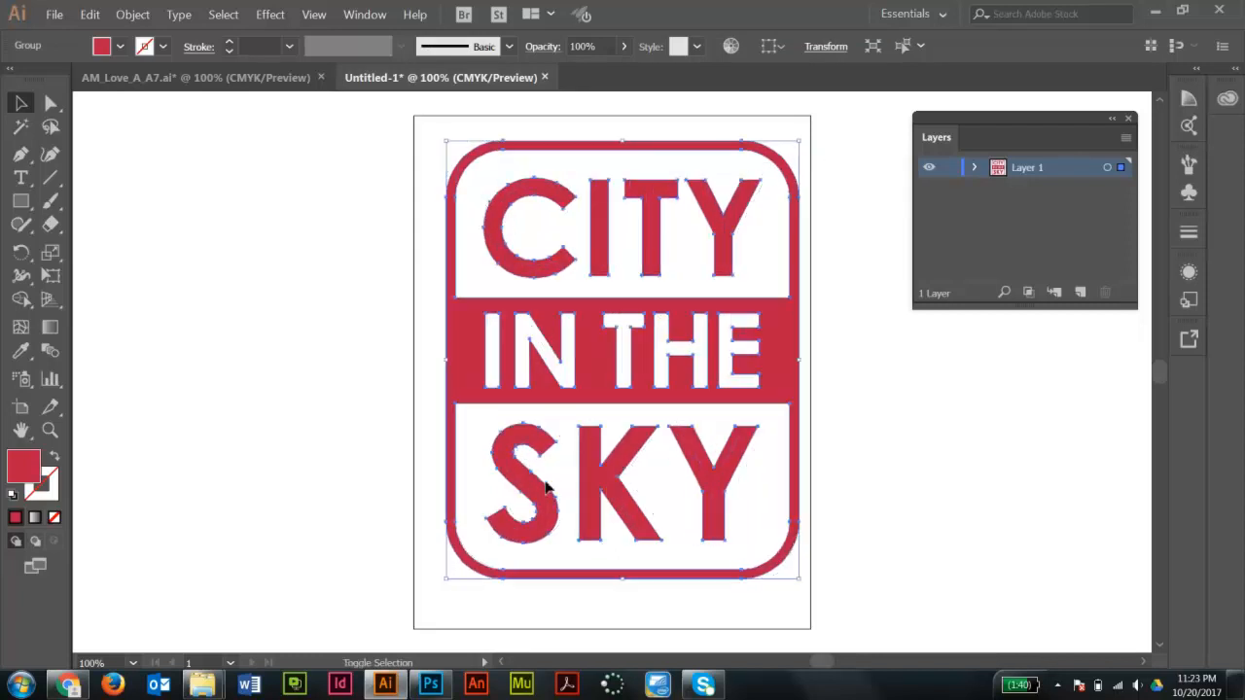
- Enlarge the logo a bit more from its corner so it spans the page width
{"action": "left_click_drag", "start_coordinate": [446, 582], "coordinate": [437, 596]}
{"action": "key", "text": "Return"}
{"action": "left_click", "coordinate": [530, 444]}
{"action": "left_click", "coordinate": [848, 350]}
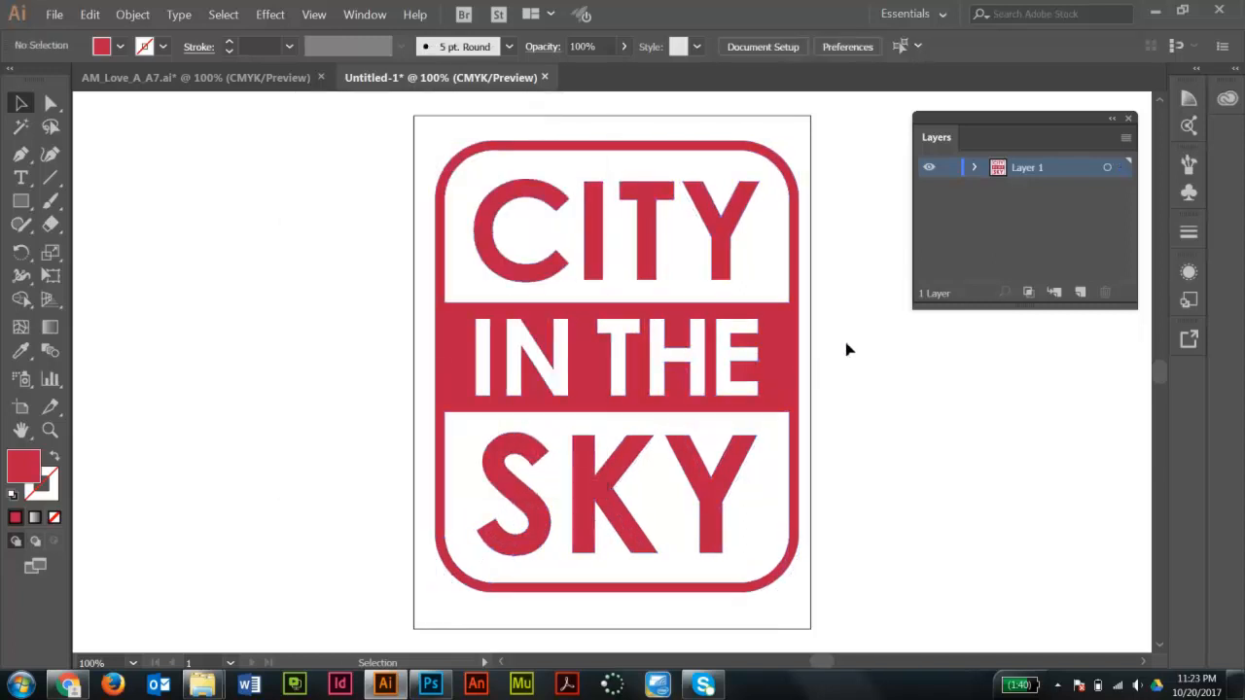
{"action": "left_click", "coordinate": [648, 324]}
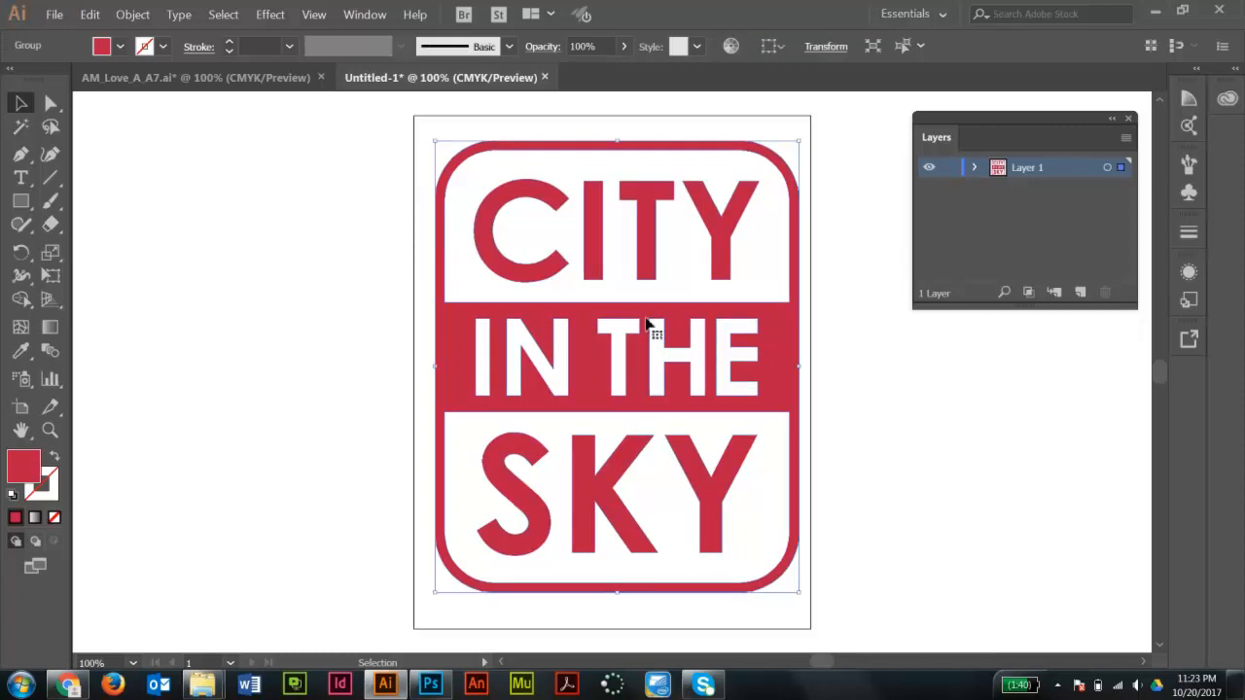
{"action": "left_click_drag", "start_coordinate": [648, 324], "coordinate": [647, 325]}
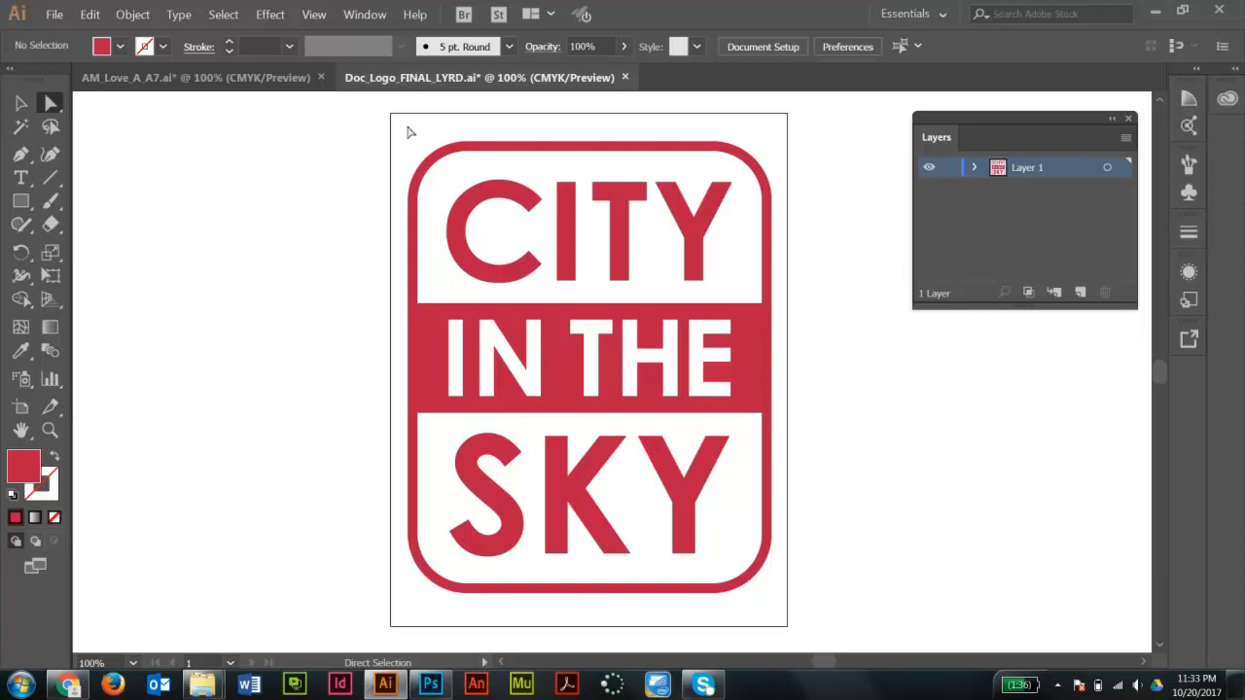
{"action": "left_click", "coordinate": [21, 104]}
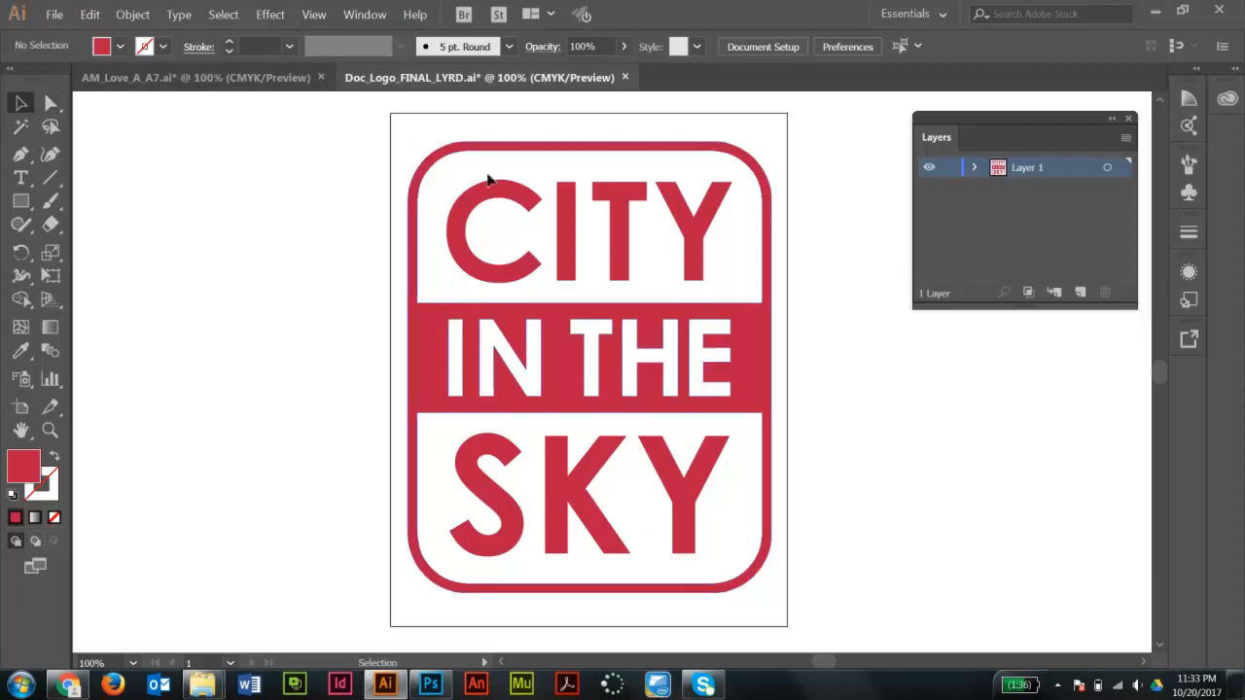
{"action": "key", "text": "ctrl+a"}
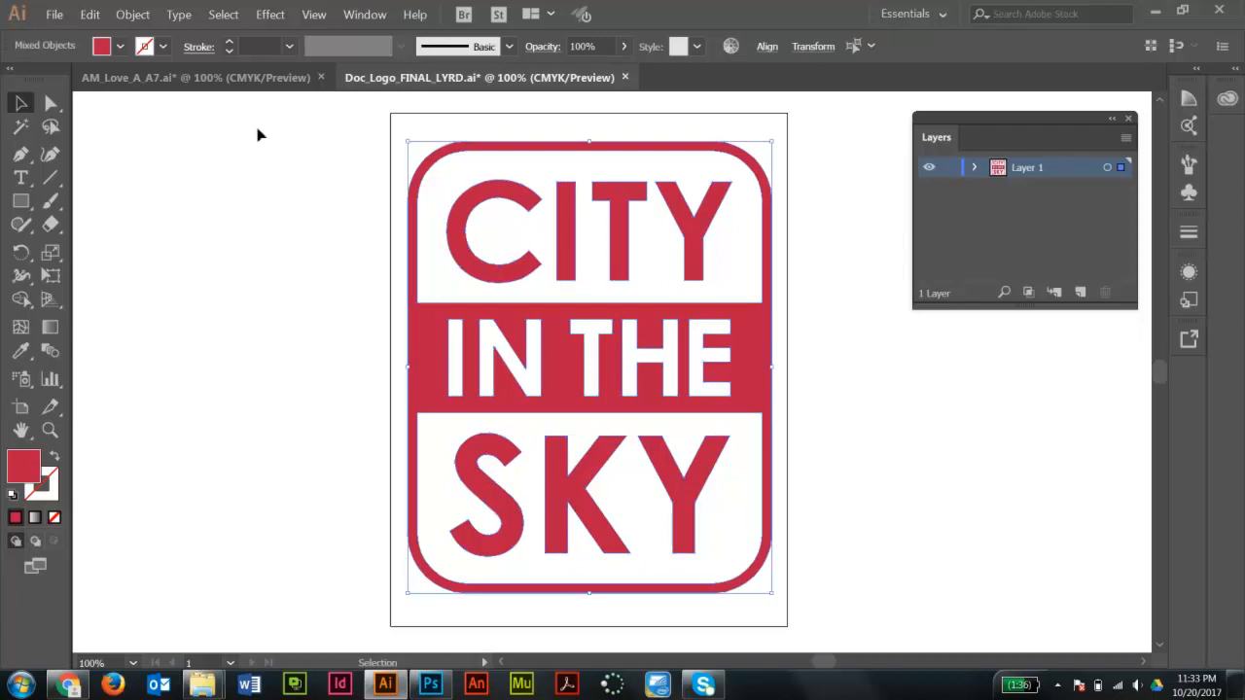
{"action": "key", "text": "ctrl"}
{"action": "left_click", "coordinate": [255, 285]}
{"action": "key", "text": "t"}
{"action": "left_click", "coordinate": [185, 281]}
{"action": "type", "text": "aIT"}
{"action": "type", "text": "Y"}
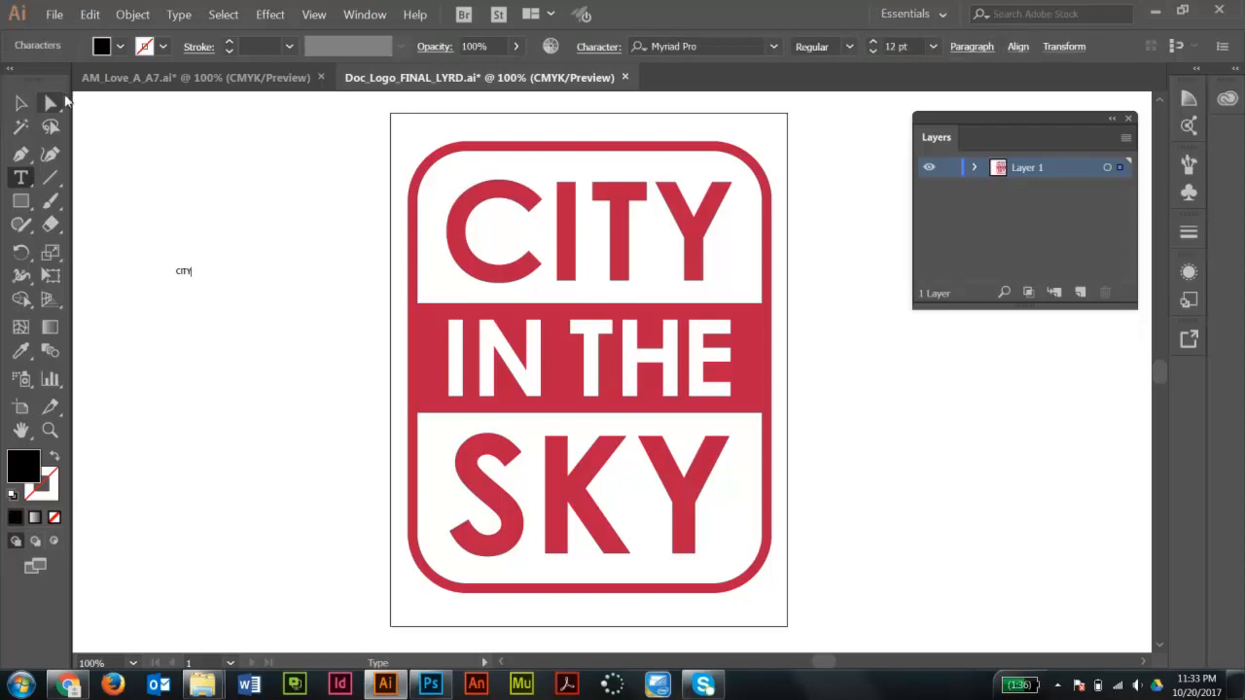
{"action": "key", "text": "Escape"}
{"action": "key", "text": "s"}
{"action": "left_click_drag", "start_coordinate": [187, 247], "coordinate": [339, 159]}
{"action": "key", "text": "a"}
{"action": "left_click_drag", "start_coordinate": [305, 229], "coordinate": [239, 247]}
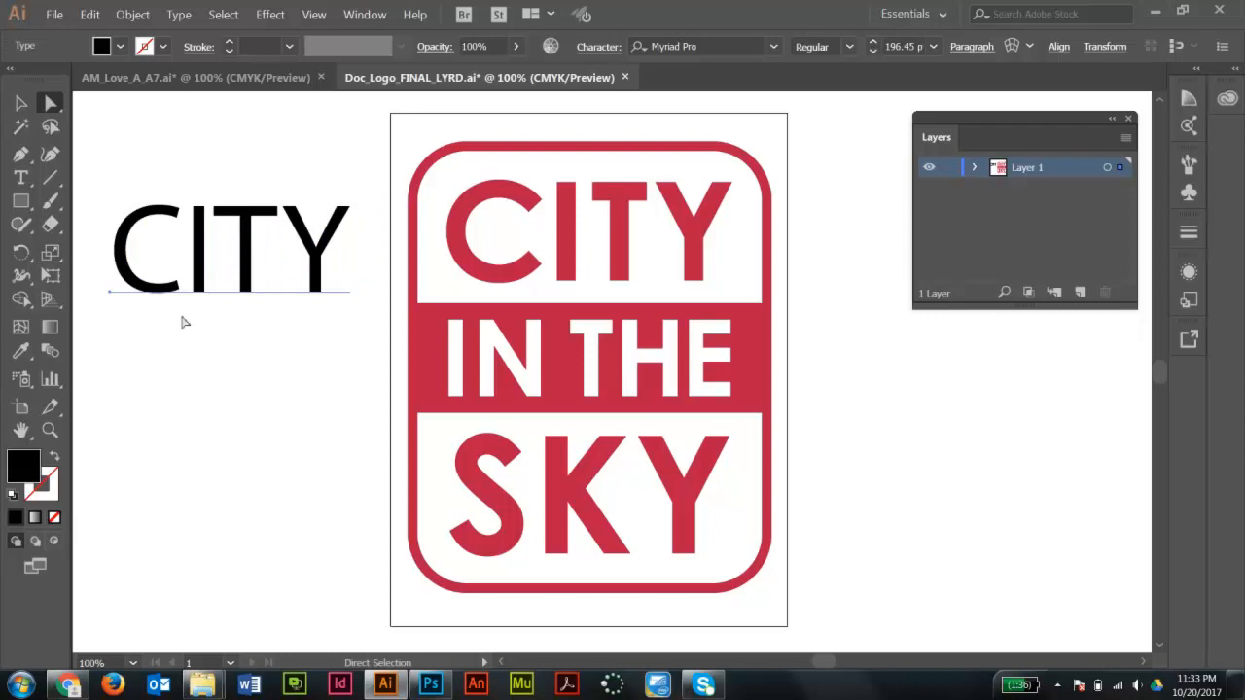
{"action": "key", "text": "ctrl+shift+o"}
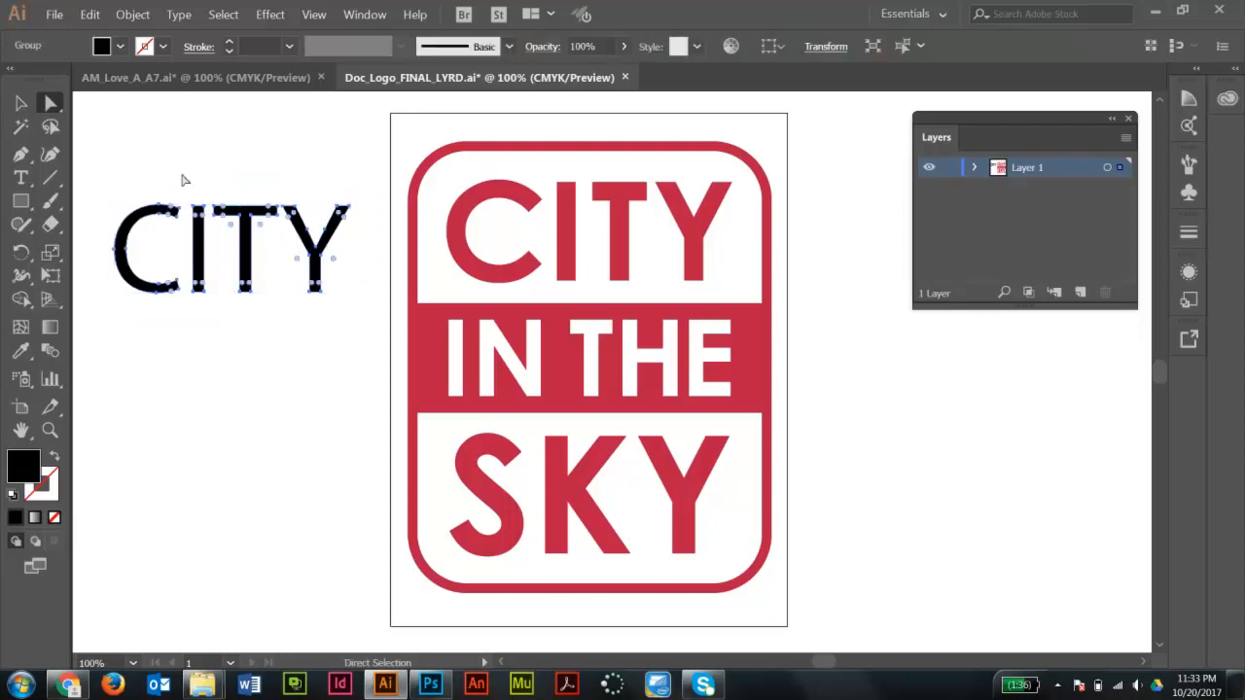
{"action": "key", "text": "Delete"}
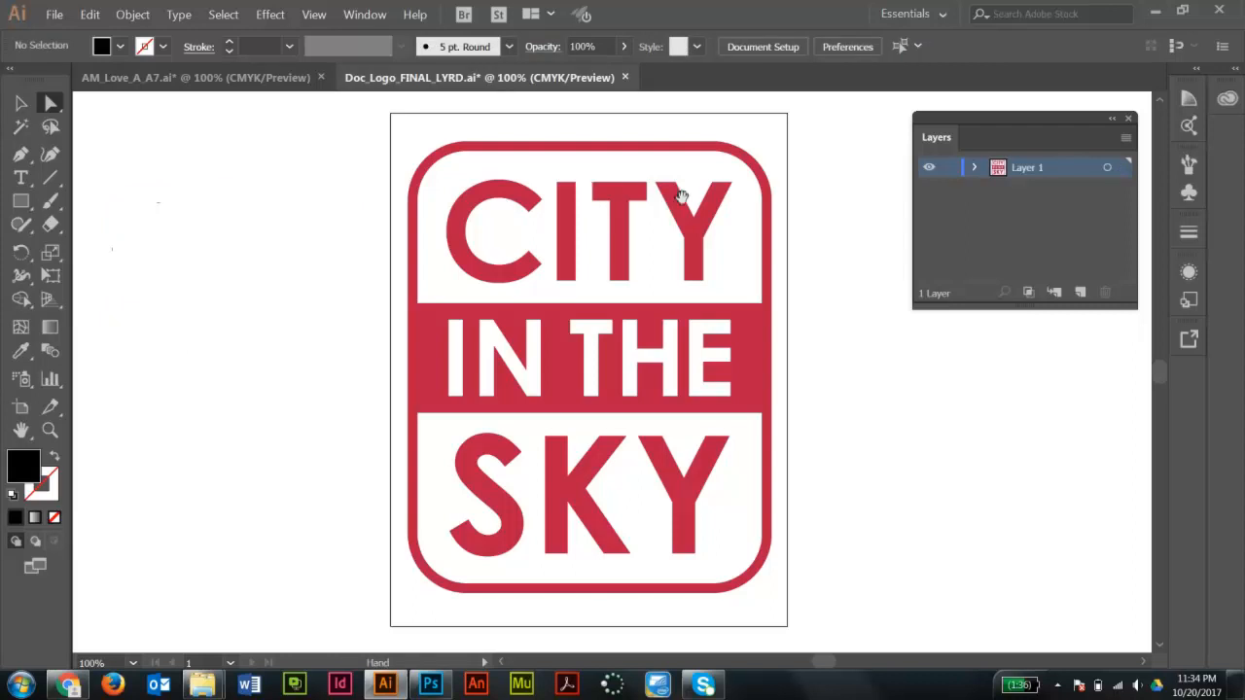
- Select the CITY letters and move them onto a new layer named City
{"action": "scroll", "coordinate": [694, 199], "scroll_direction": "right", "scroll_amount": 1}
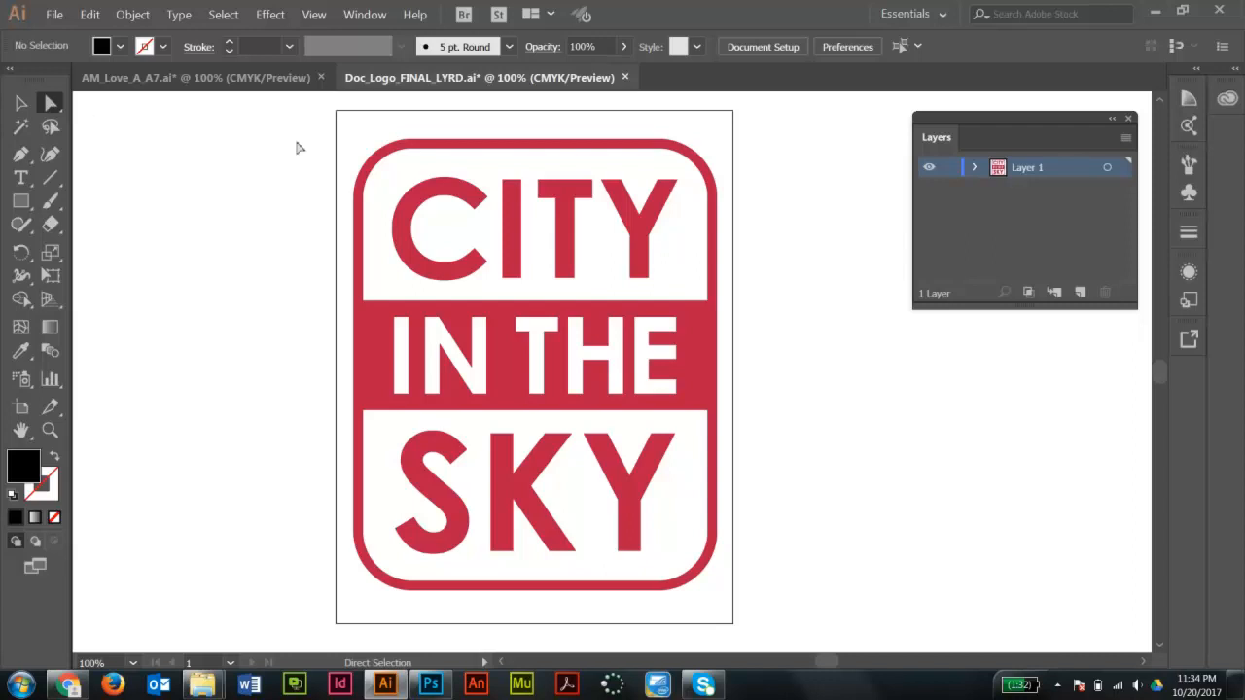
{"action": "left_click", "coordinate": [454, 194]}
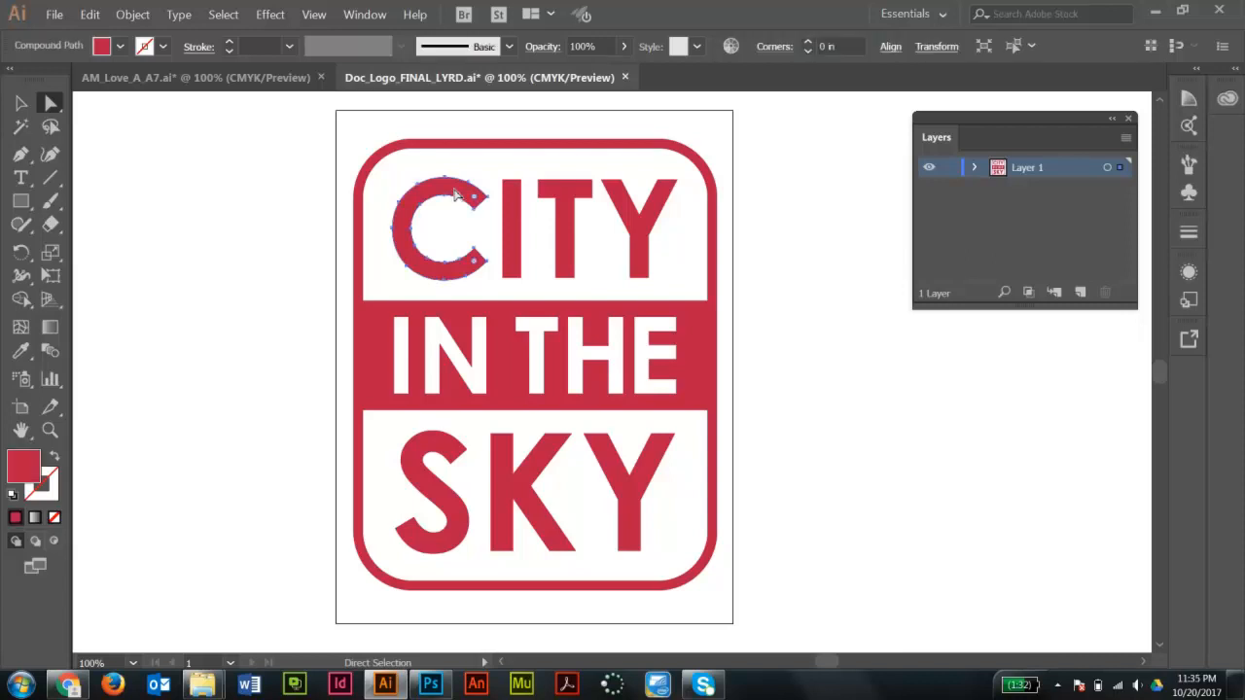
{"action": "left_click", "coordinate": [511, 202], "text": "shift"}
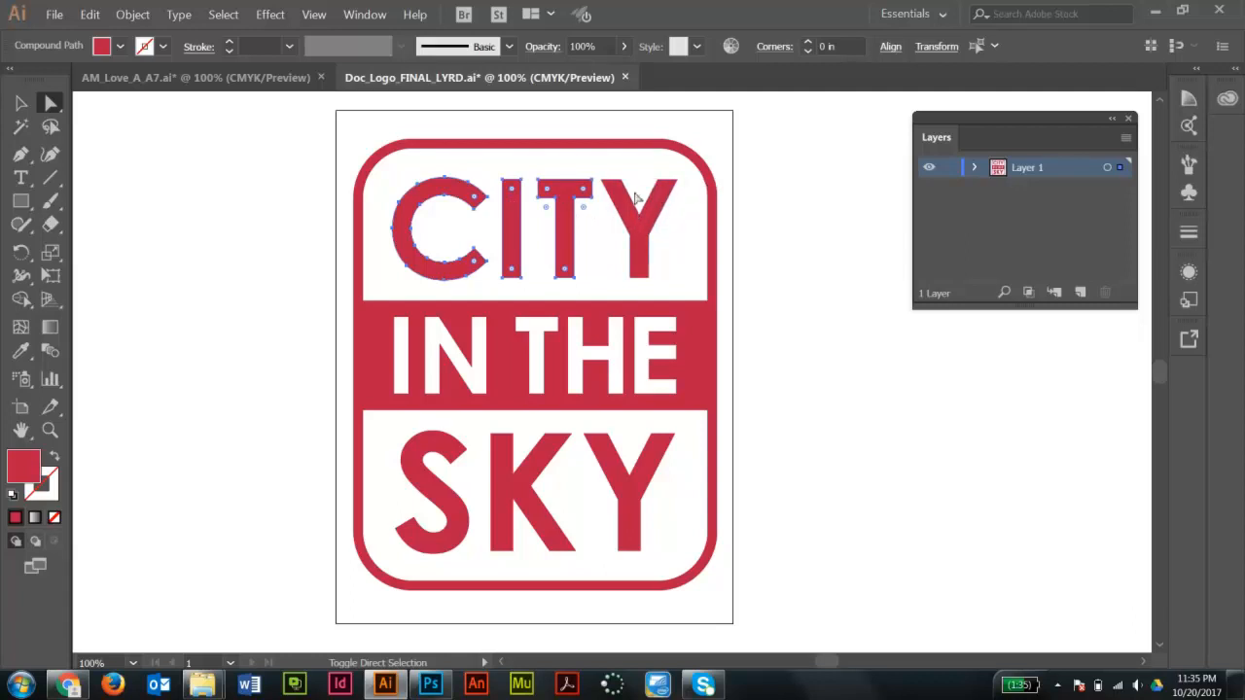
{"action": "left_click", "coordinate": [641, 232], "text": "shift"}
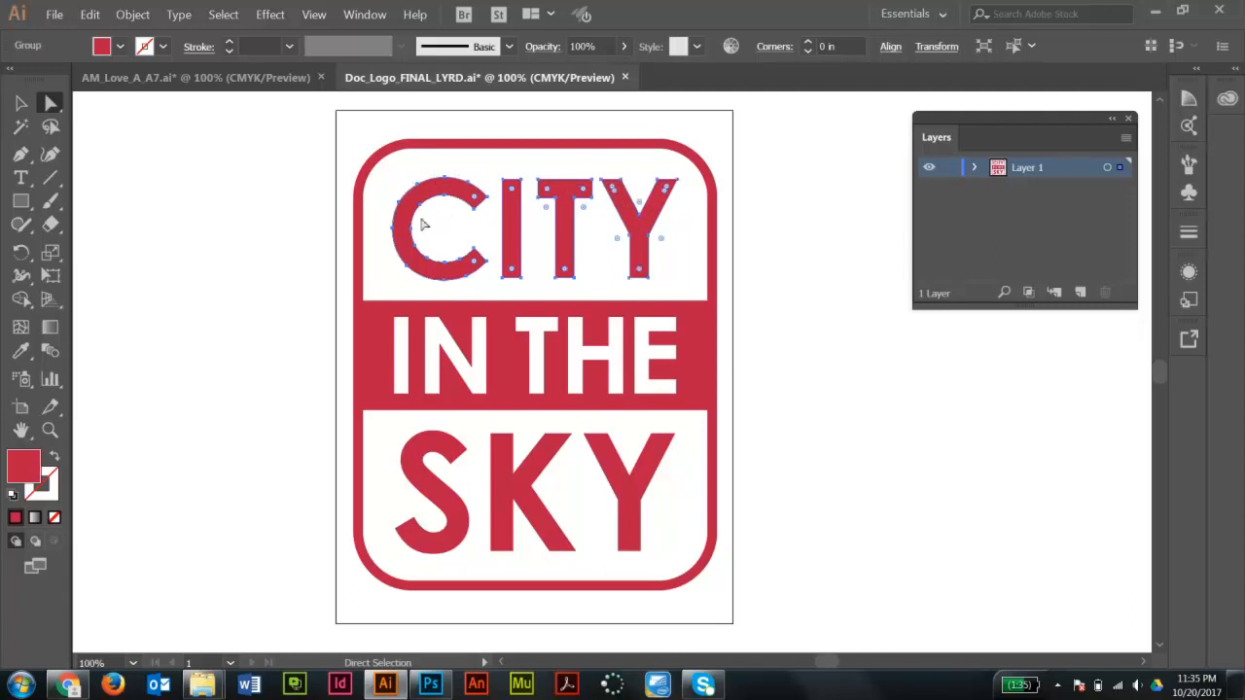
{"action": "left_click", "coordinate": [1080, 294]}
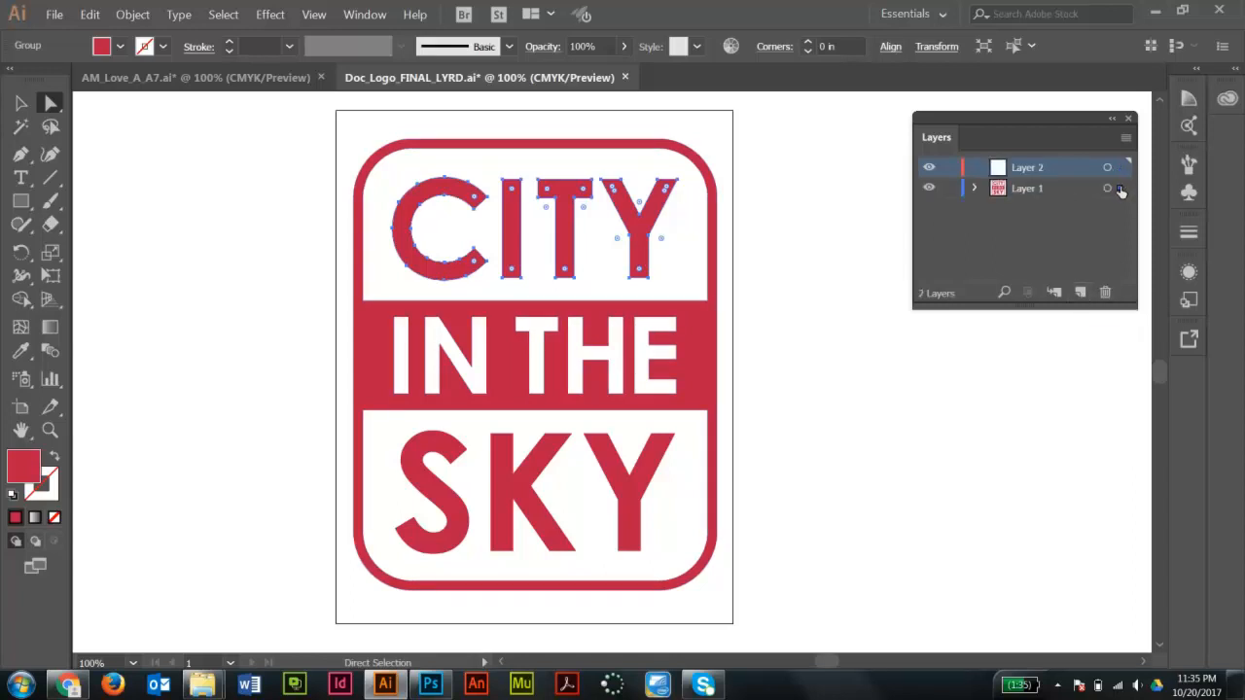
{"action": "left_click_drag", "start_coordinate": [1120, 188], "coordinate": [1120, 169]}
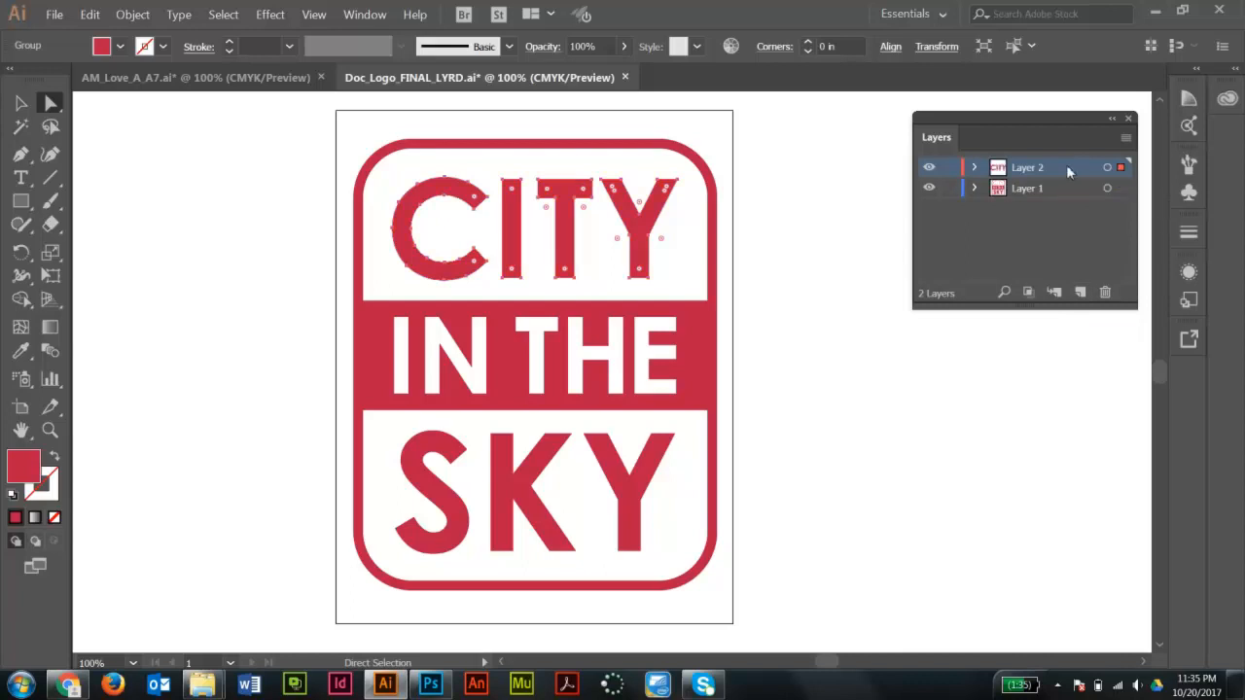
{"action": "double_click", "coordinate": [1022, 170]}
{"action": "type", "text": "City"}
{"action": "key", "text": "Return"}
- Hide the City layer
{"action": "left_click", "coordinate": [930, 168]}
{"action": "left_click", "coordinate": [930, 168]}
{"action": "left_click", "coordinate": [930, 168]}
{"action": "left_click", "coordinate": [930, 168]}
{"action": "left_click", "coordinate": [930, 168]}
{"action": "left_click", "coordinate": [930, 168]}
{"action": "left_click", "coordinate": [930, 169]}
{"action": "left_click", "coordinate": [930, 168]}
{"action": "left_click", "coordinate": [930, 169]}
{"action": "left_click", "coordinate": [930, 168]}
{"action": "left_click", "coordinate": [930, 168]}
{"action": "left_click", "coordinate": [930, 168]}
{"action": "left_click", "coordinate": [930, 169]}
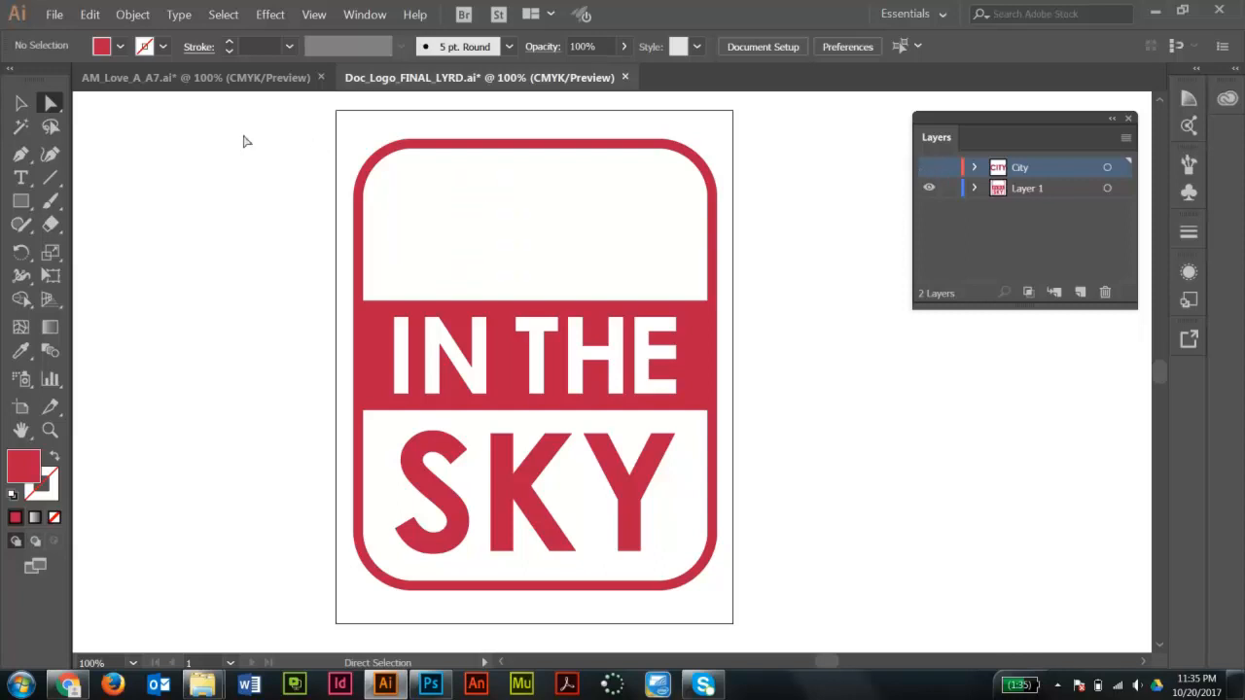
- Select only the SKY letters and move them onto a new layer named Sky
{"action": "left_click", "coordinate": [20, 103]}
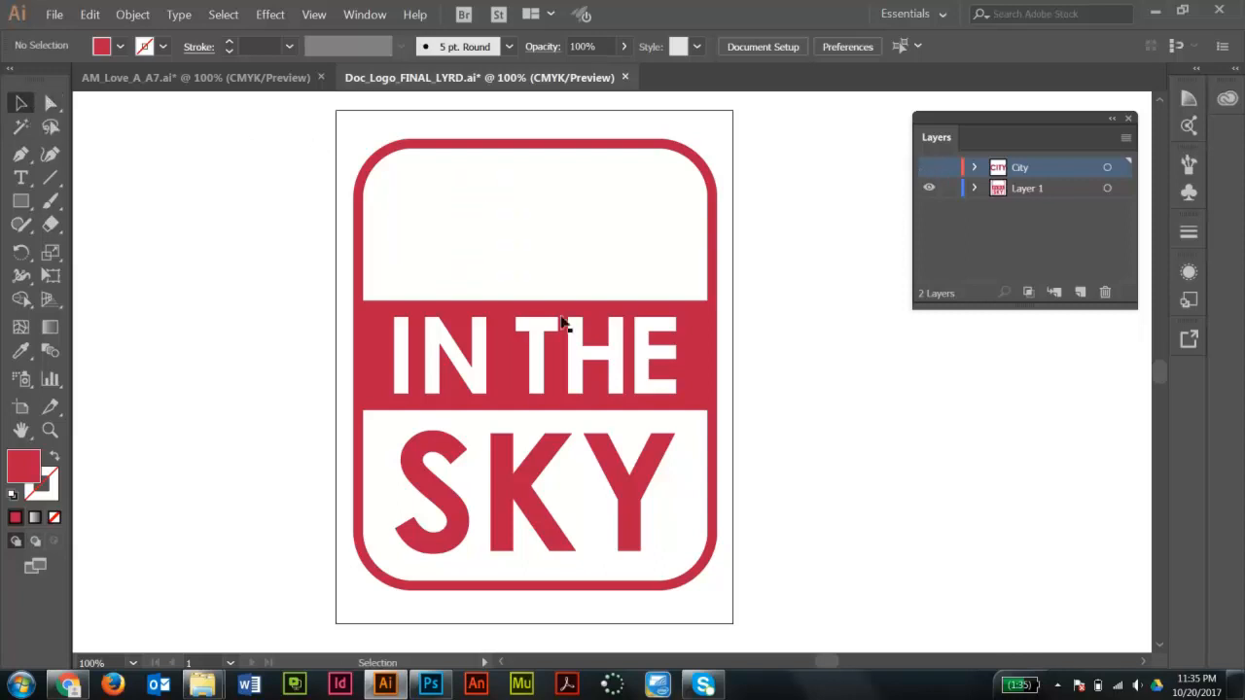
{"action": "left_click", "coordinate": [708, 397]}
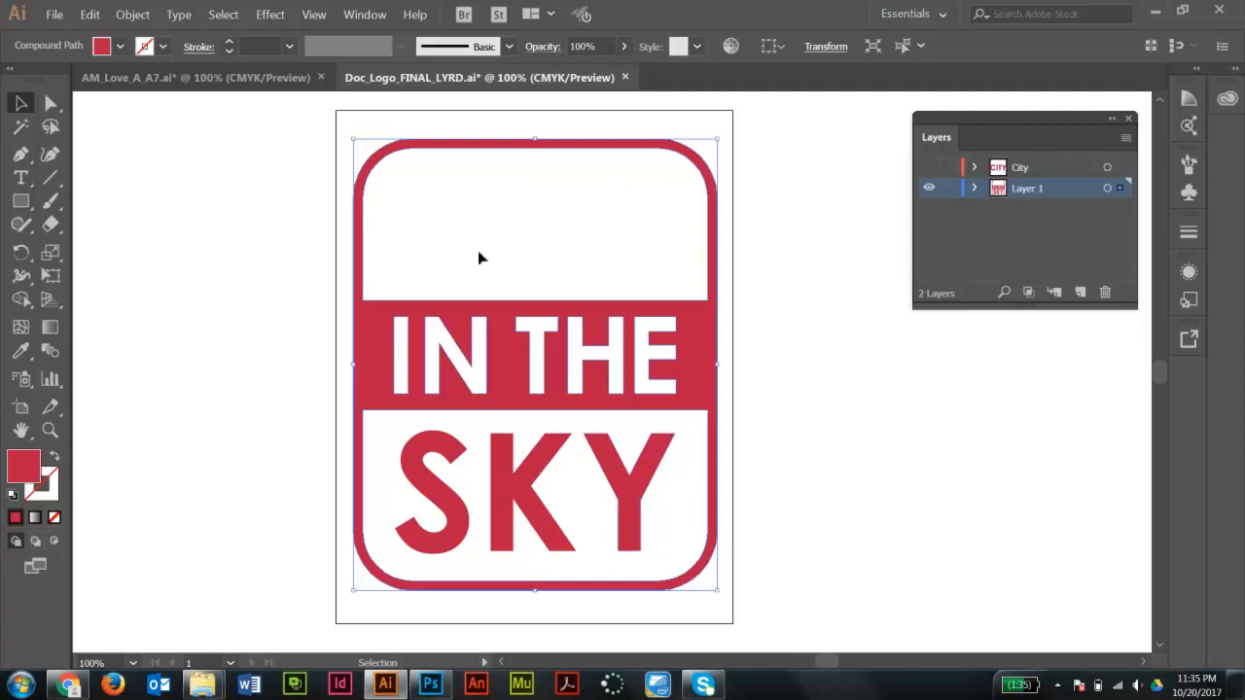
{"action": "left_click", "coordinate": [50, 103]}
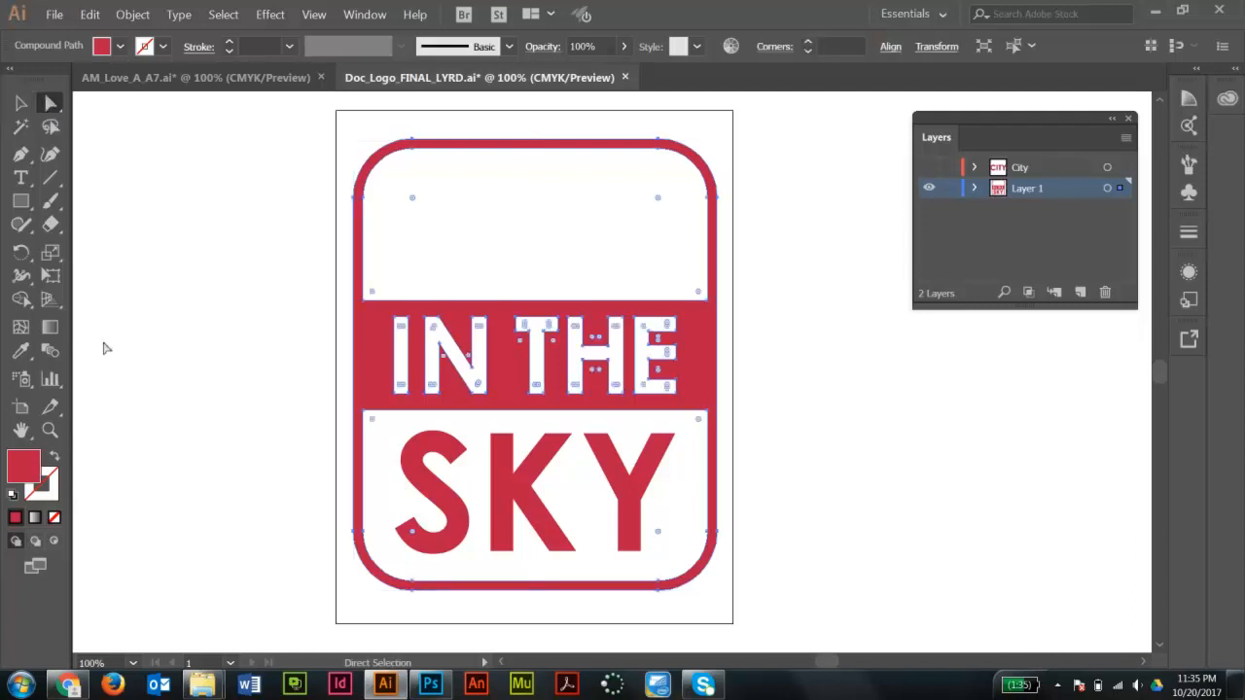
{"action": "left_click", "coordinate": [645, 477]}
{"action": "key", "text": "v"}
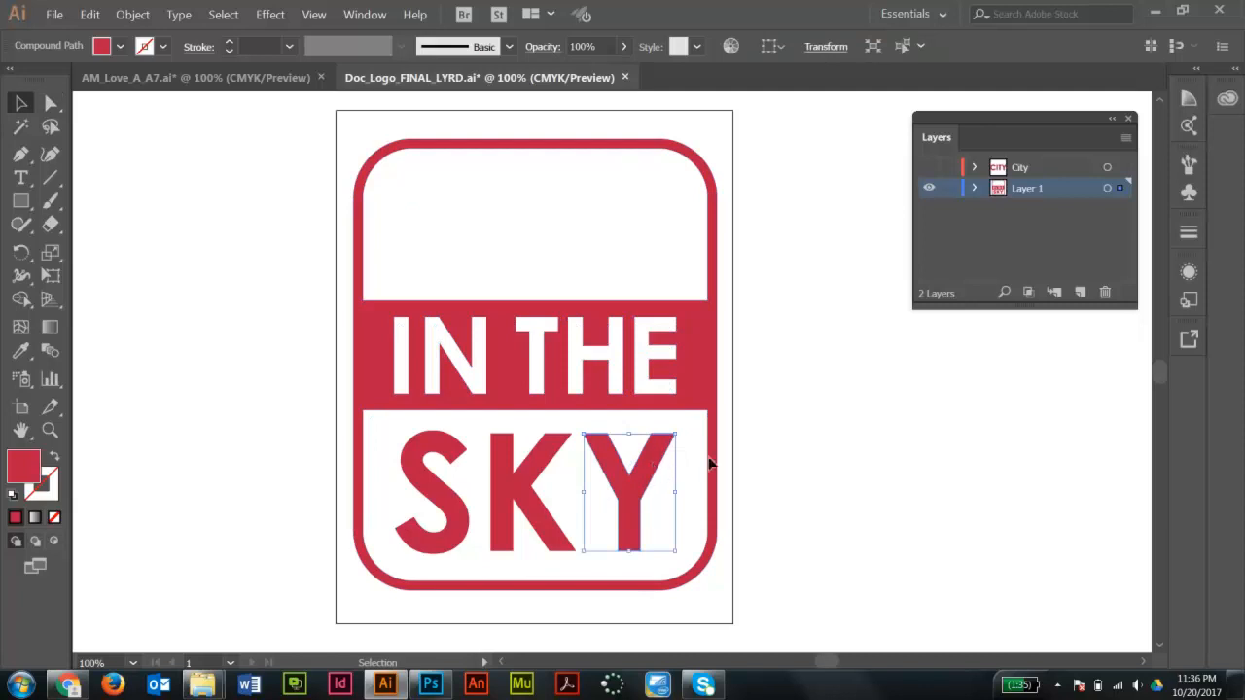
{"action": "left_click_drag", "start_coordinate": [782, 443], "coordinate": [650, 484]}
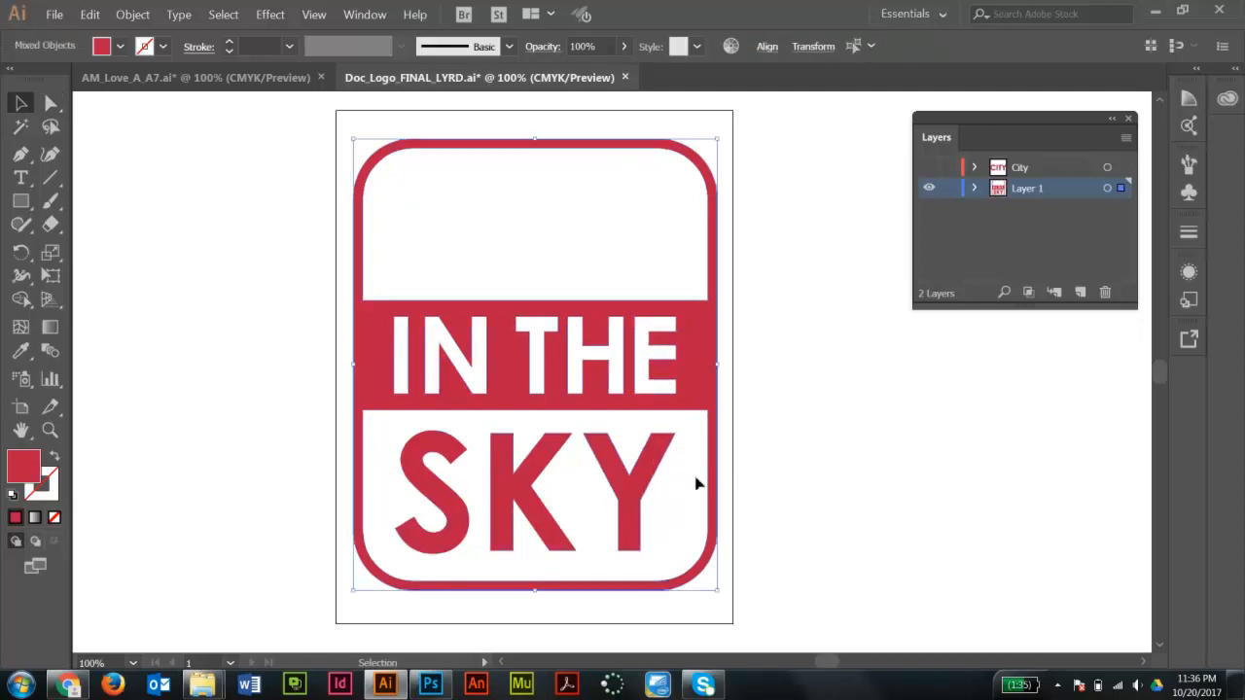
{"action": "left_click", "coordinate": [54, 103]}
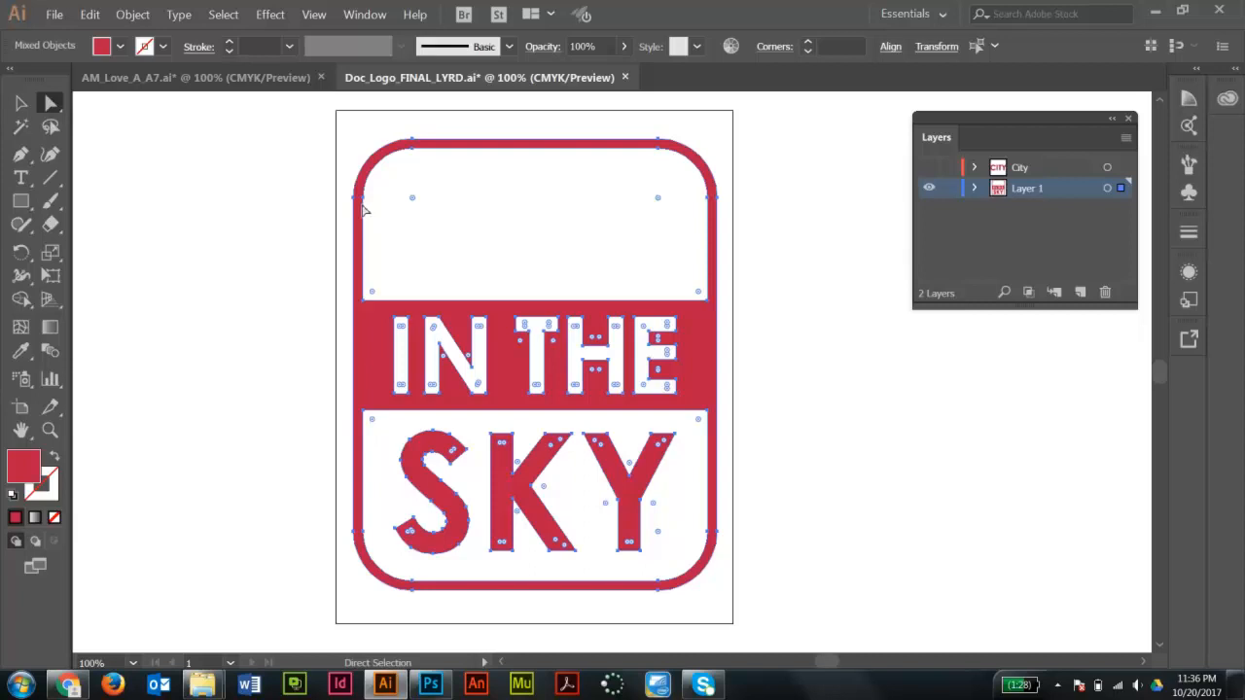
{"action": "key", "text": "alt"}
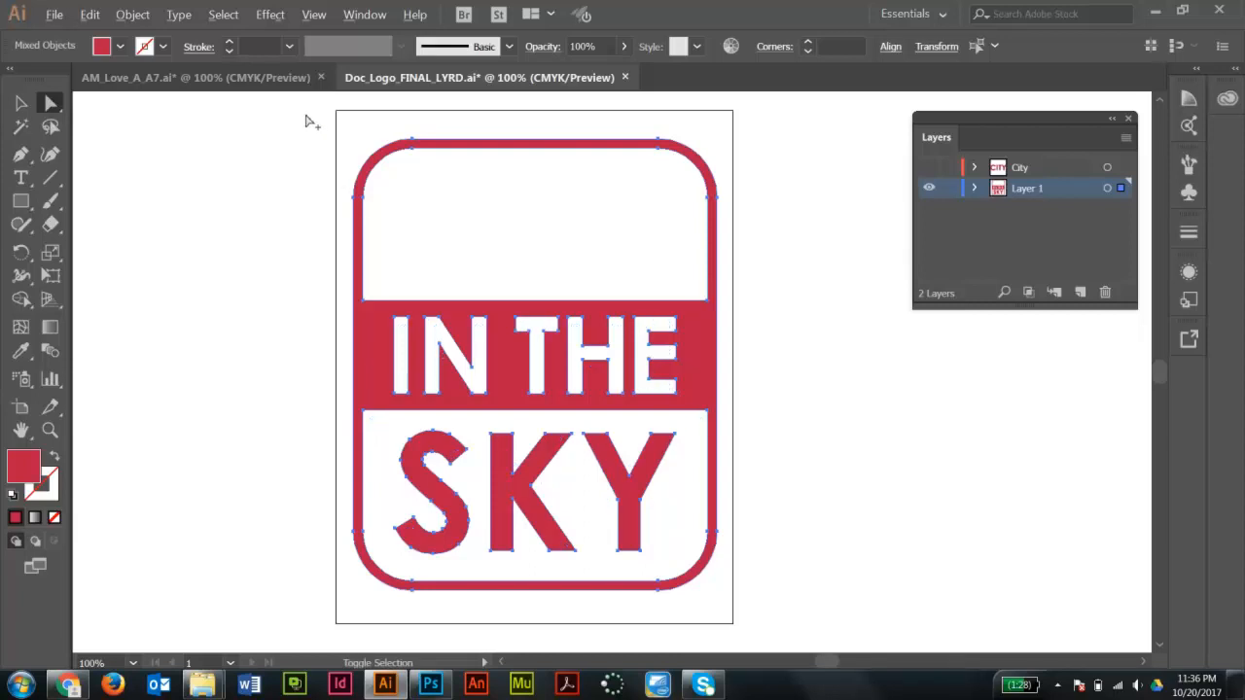
{"action": "left_click_drag", "start_coordinate": [293, 110], "coordinate": [728, 428]}
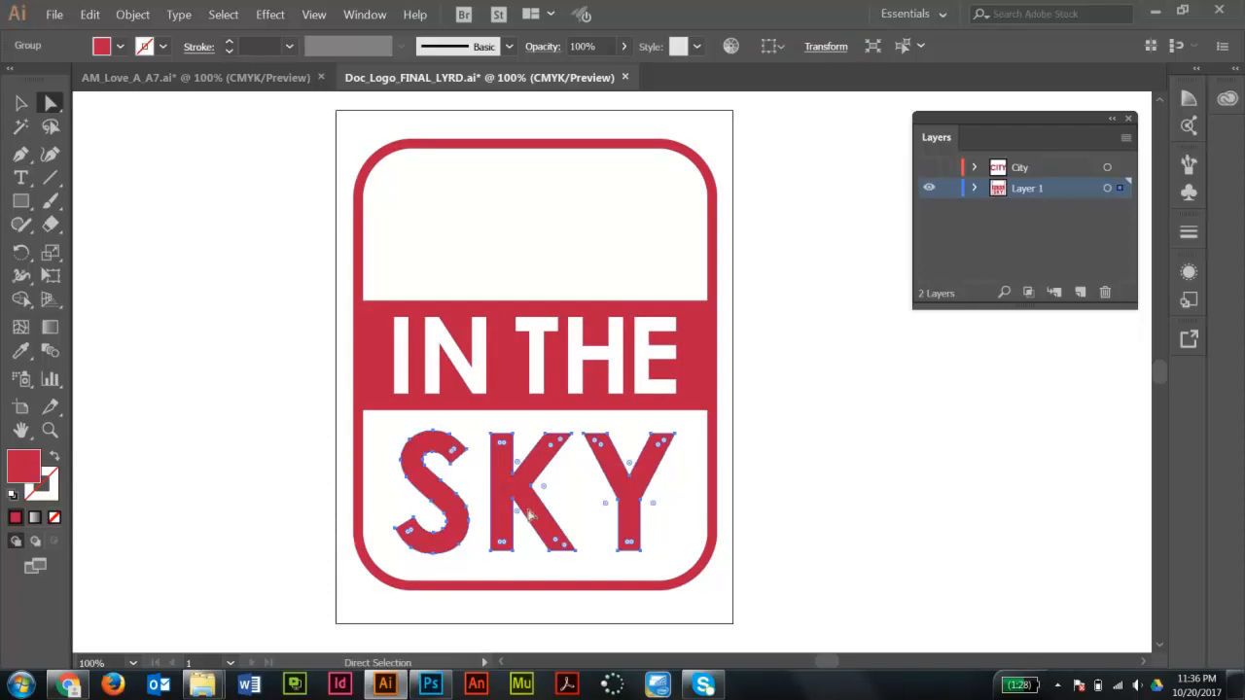
{"action": "left_click", "coordinate": [277, 136]}
{"action": "left_click_drag", "start_coordinate": [277, 137], "coordinate": [854, 617]}
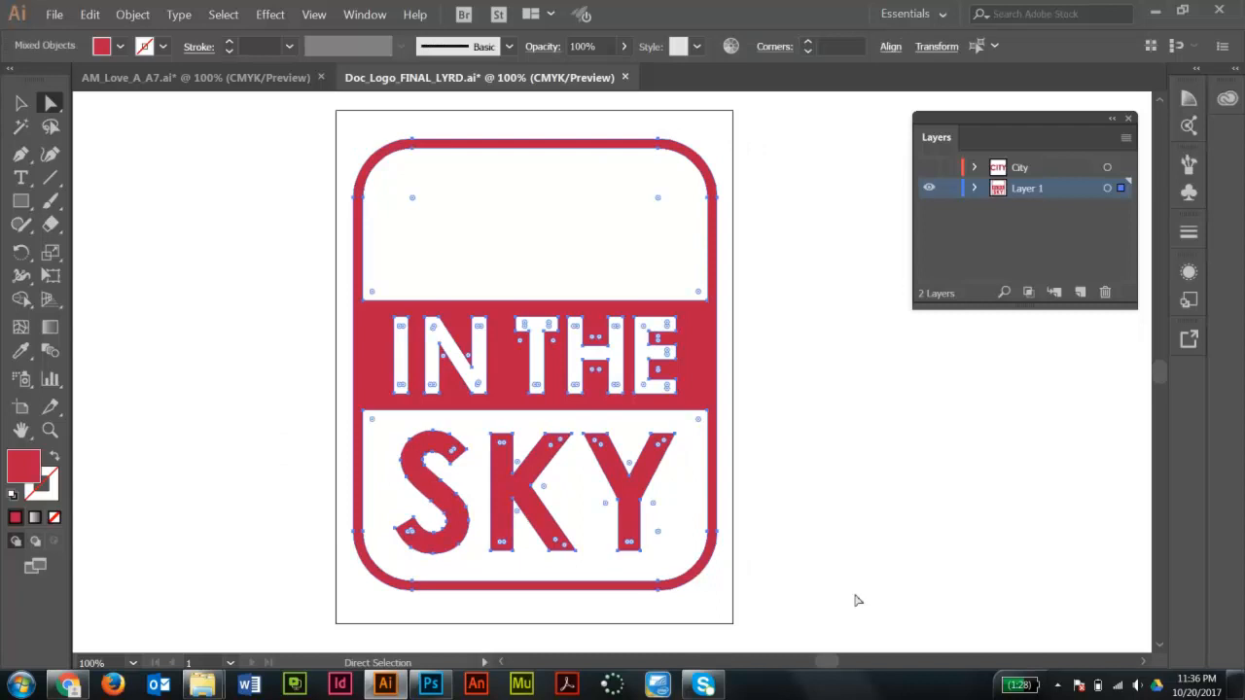
{"action": "left_click_drag", "start_coordinate": [266, 110], "coordinate": [766, 418]}
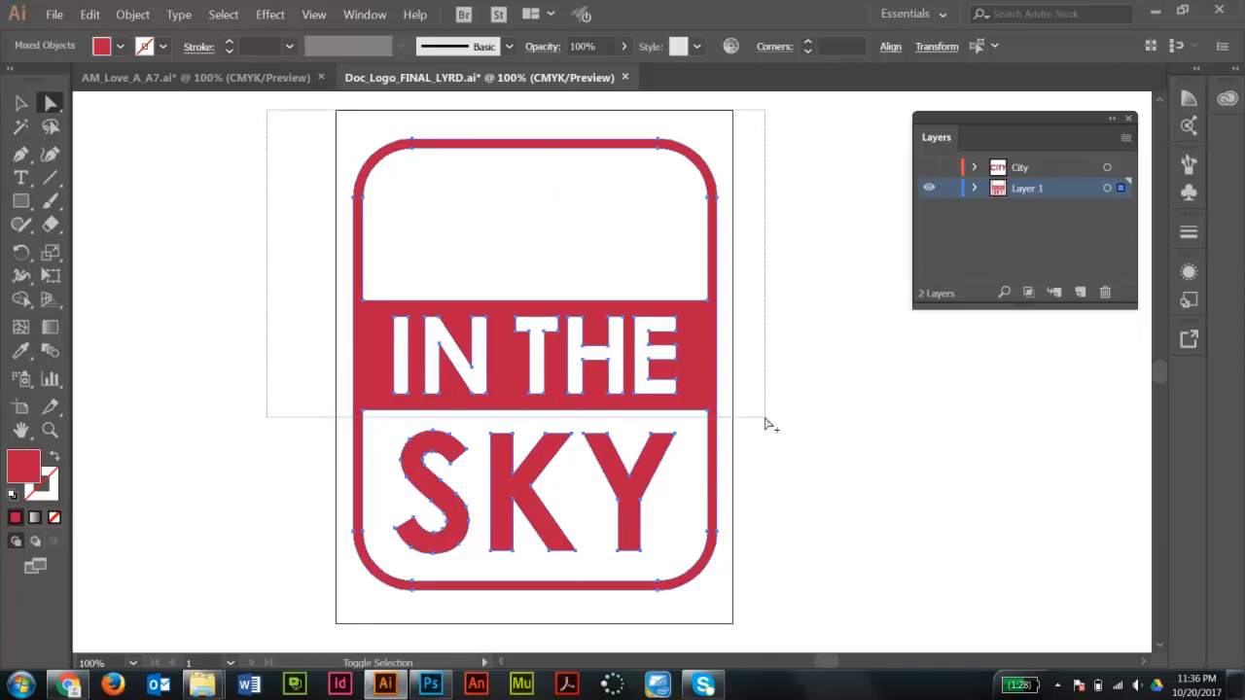
{"action": "left_click_drag", "start_coordinate": [766, 420], "coordinate": [766, 420]}
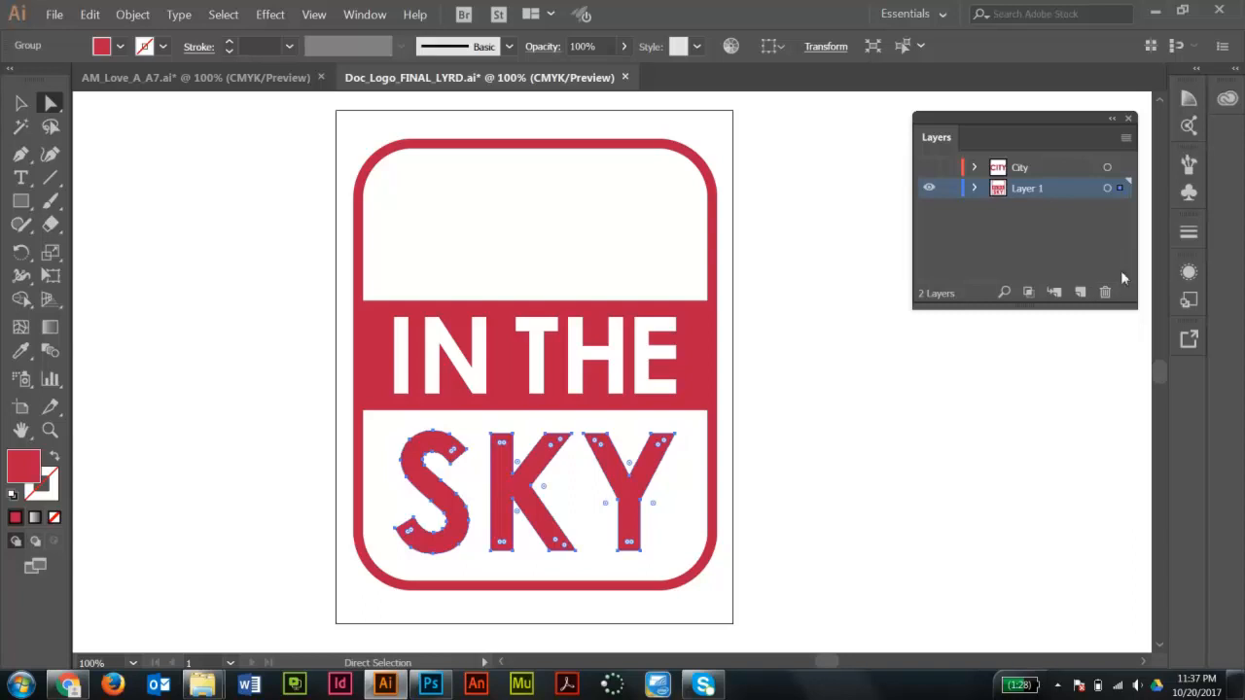
{"action": "left_click", "coordinate": [1079, 293]}
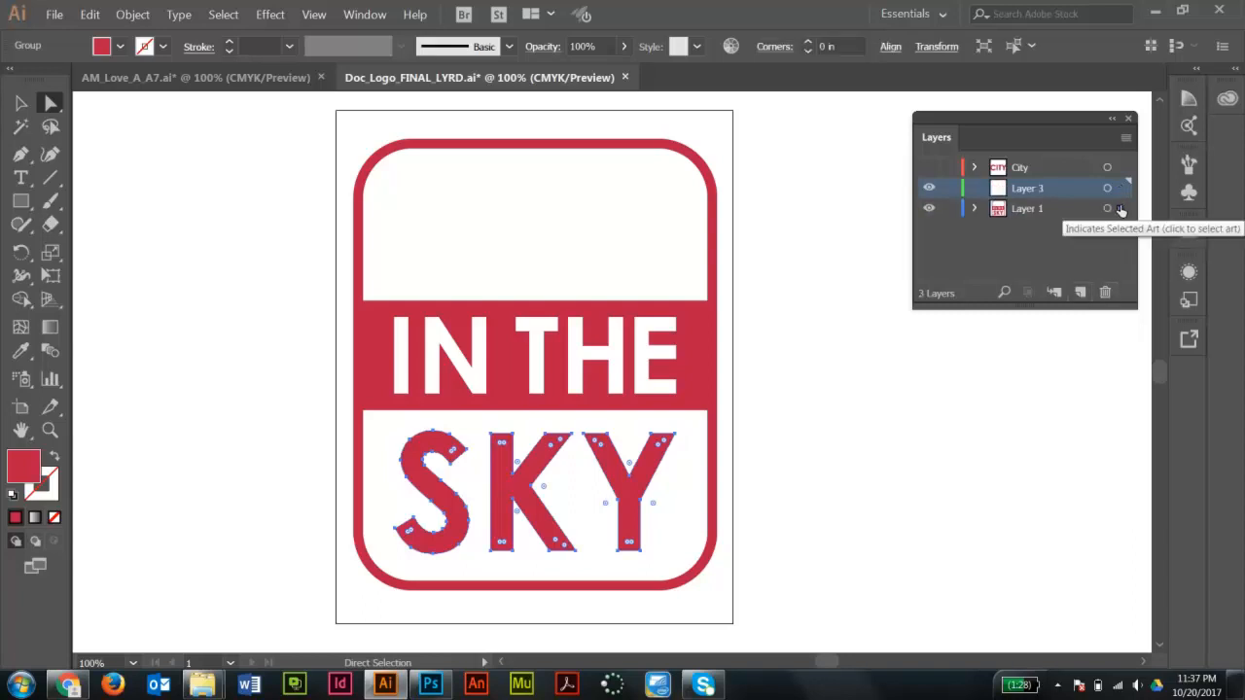
{"action": "left_click_drag", "start_coordinate": [1121, 209], "coordinate": [1122, 188]}
{"action": "double_click", "coordinate": [1033, 191]}
{"action": "type", "text": "Sky"}
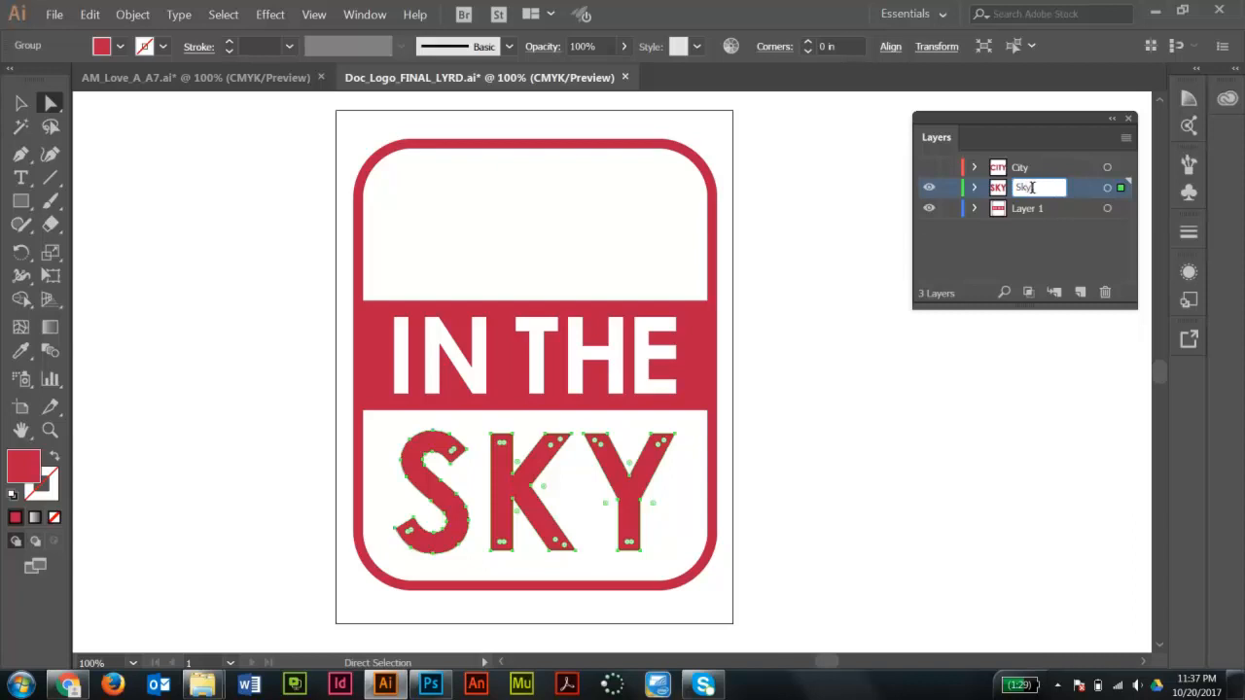
{"action": "key", "text": "Return"}
- Rename the remaining Layer 1 as In The
{"action": "double_click", "coordinate": [1024, 208]}
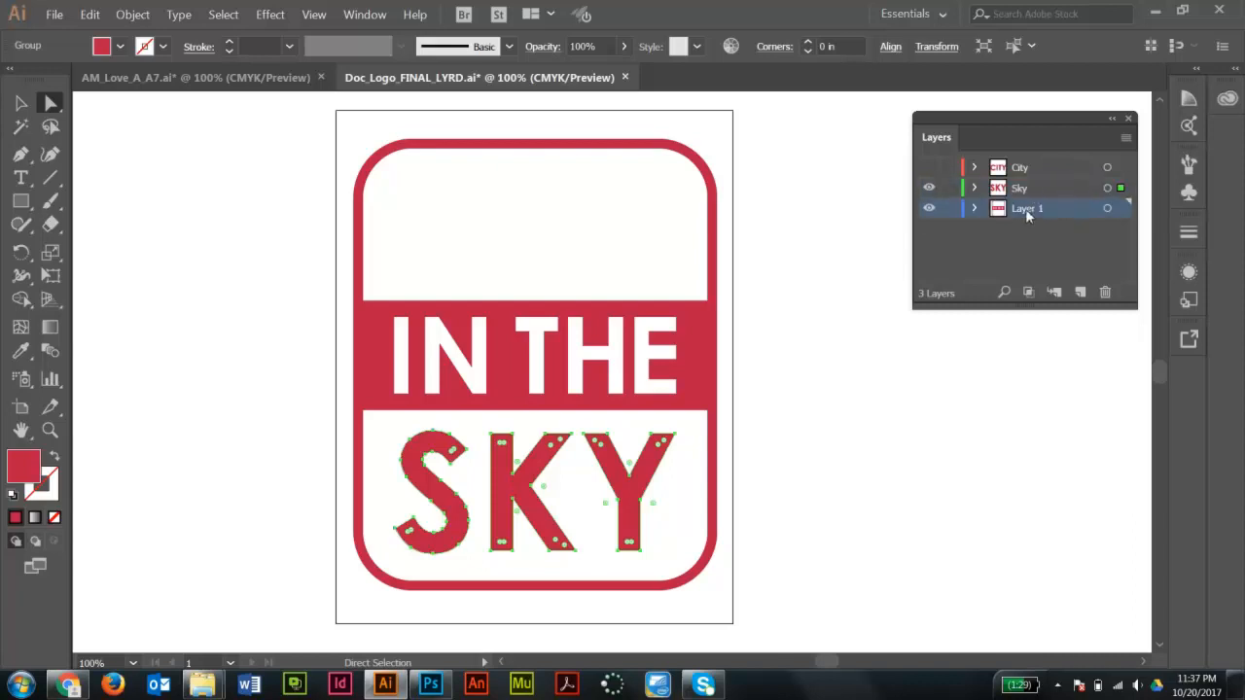
{"action": "type", "text": "In The"}
{"action": "key", "text": "Return"}
- Toggle the visibility of the City, Sky and In The layers to check each part of the logo
{"action": "left_click", "coordinate": [784, 250]}
{"action": "left_click_drag", "start_coordinate": [931, 190], "coordinate": [929, 207]}
{"action": "key", "text": "ctrl+y"}
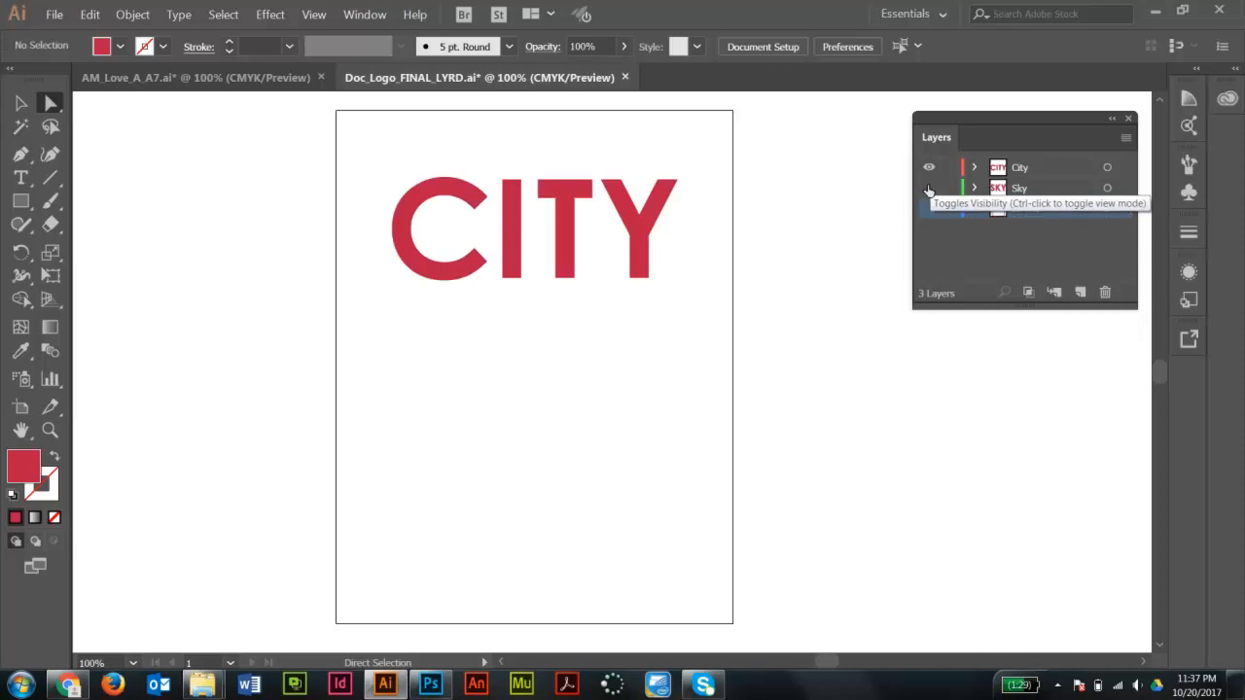
{"action": "left_click", "coordinate": [930, 188]}
{"action": "left_click", "coordinate": [929, 188]}
{"action": "left_click", "coordinate": [929, 208]}
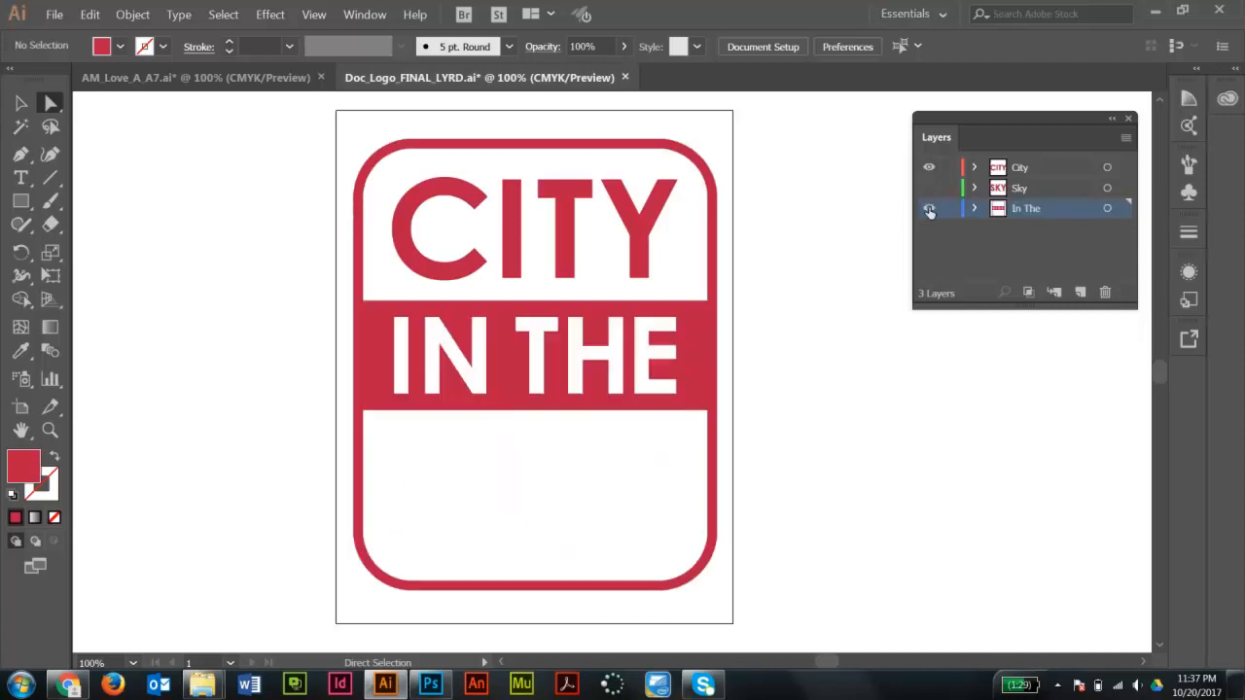
{"action": "left_click", "coordinate": [929, 187]}
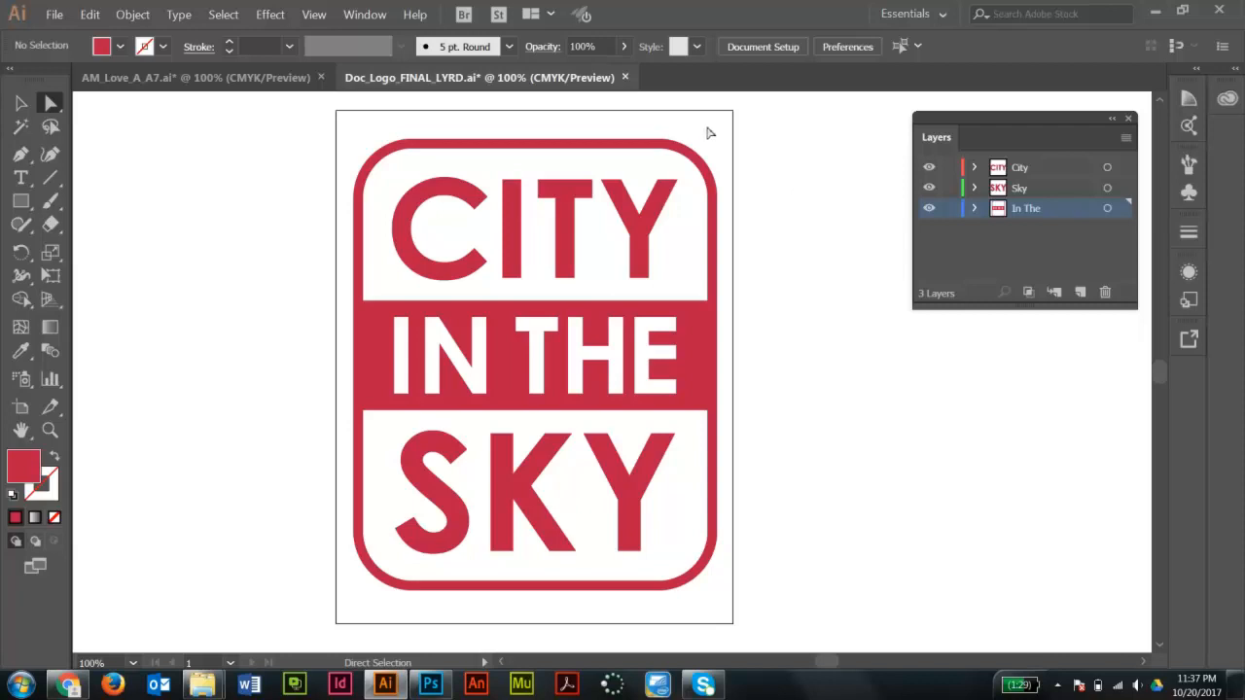
- Save the document as Doc_Logo_FINAL_LYRD.ai in Adobe Illustrator format inside the Doc_Logo_FINAL folder
{"action": "left_click", "coordinate": [55, 14]}
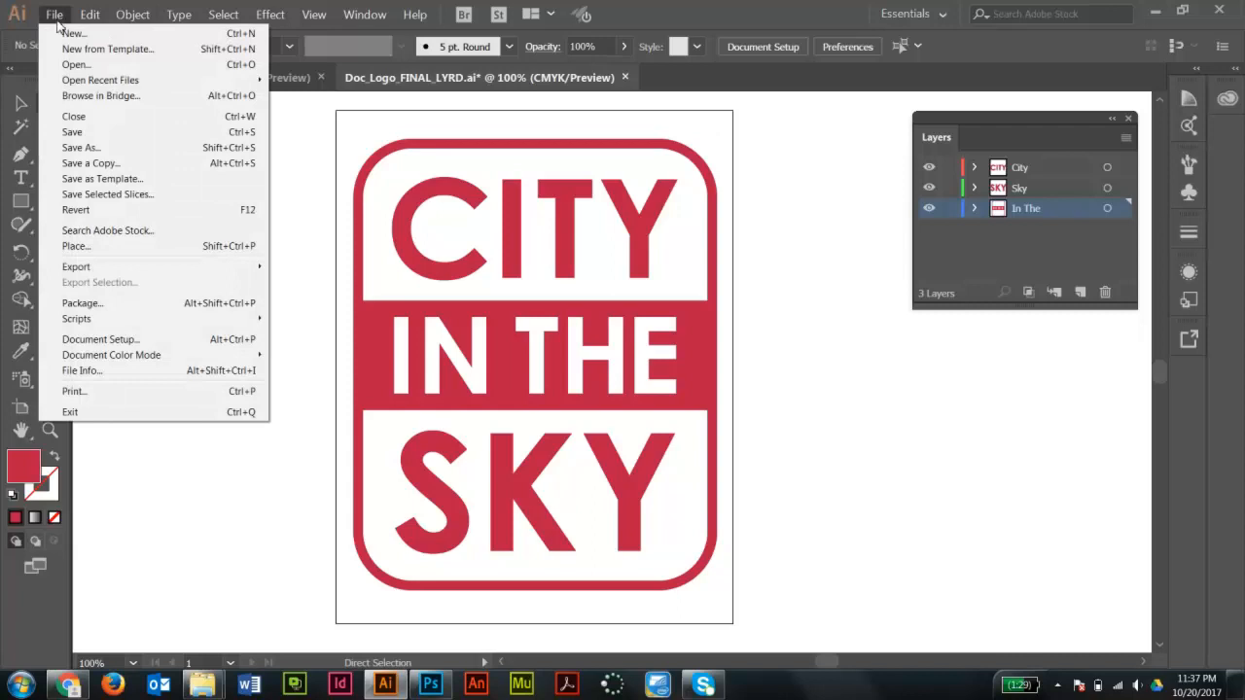
{"action": "left_click", "coordinate": [75, 148]}
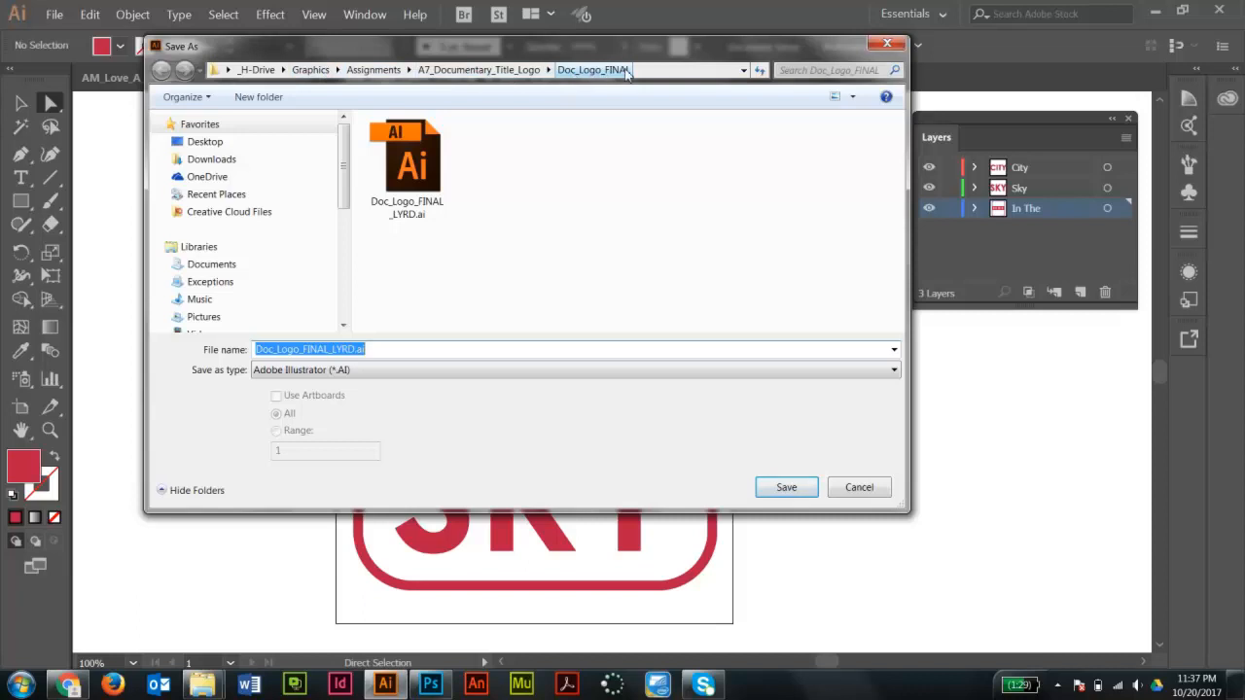
{"action": "left_click", "coordinate": [407, 166]}
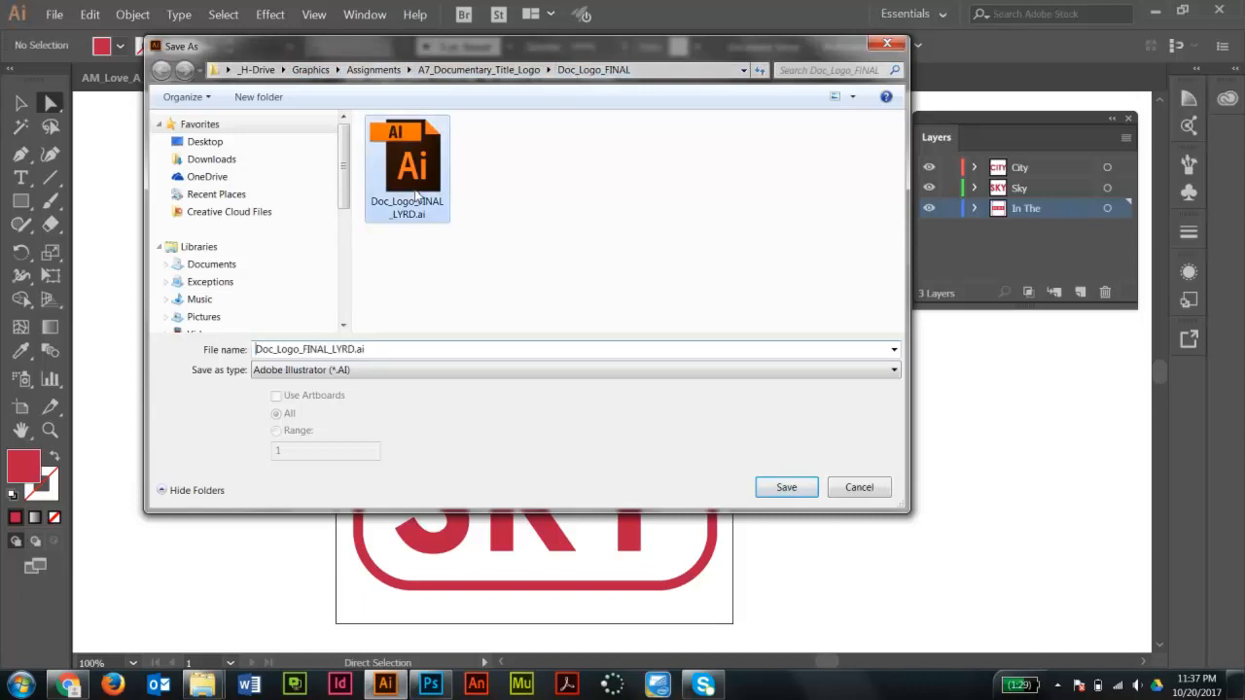
{"action": "left_click", "coordinate": [358, 380]}
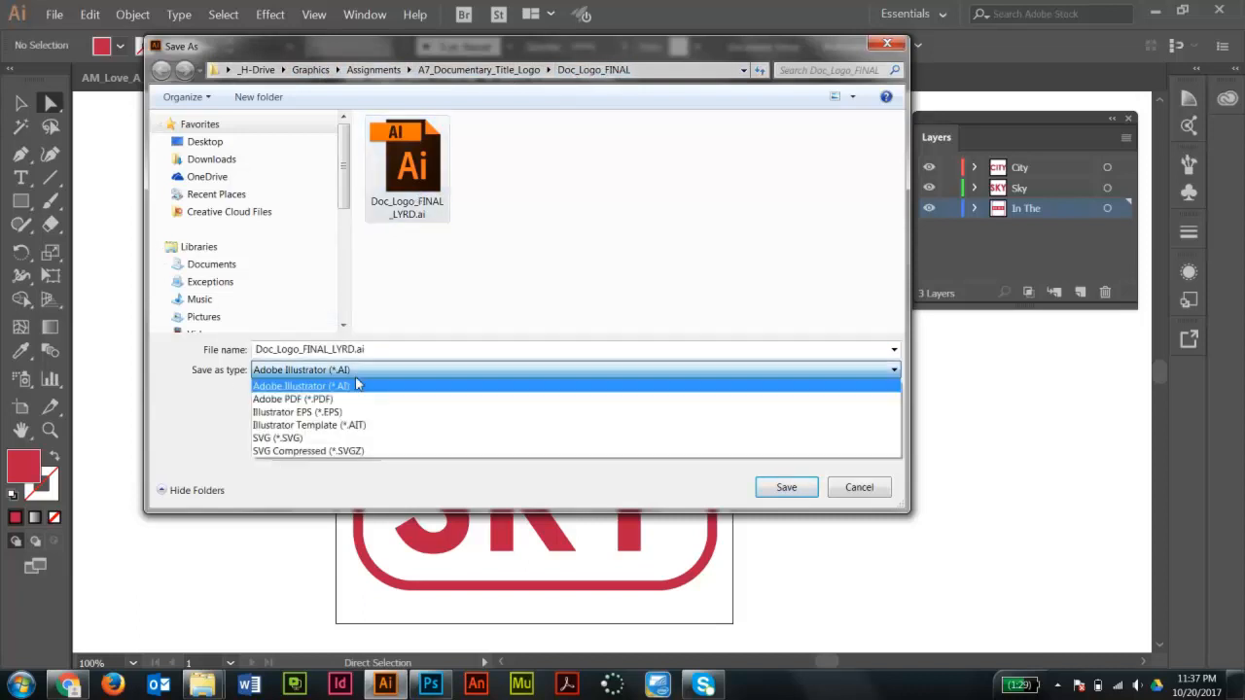
{"action": "left_click", "coordinate": [346, 389]}
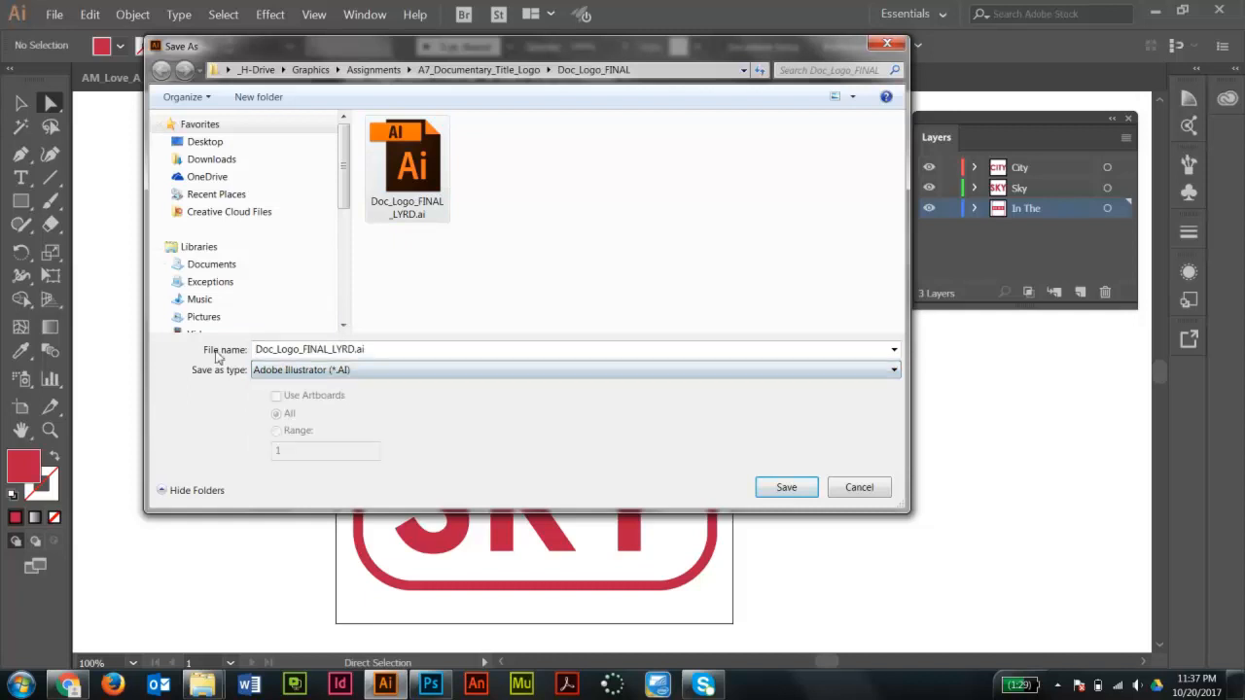
{"action": "left_click", "coordinate": [356, 351]}
{"action": "left_click", "coordinate": [356, 351]}
{"action": "double_click", "coordinate": [355, 350]}
{"action": "left_click", "coordinate": [352, 351]}
{"action": "left_click_drag", "start_coordinate": [356, 350], "coordinate": [332, 351]}
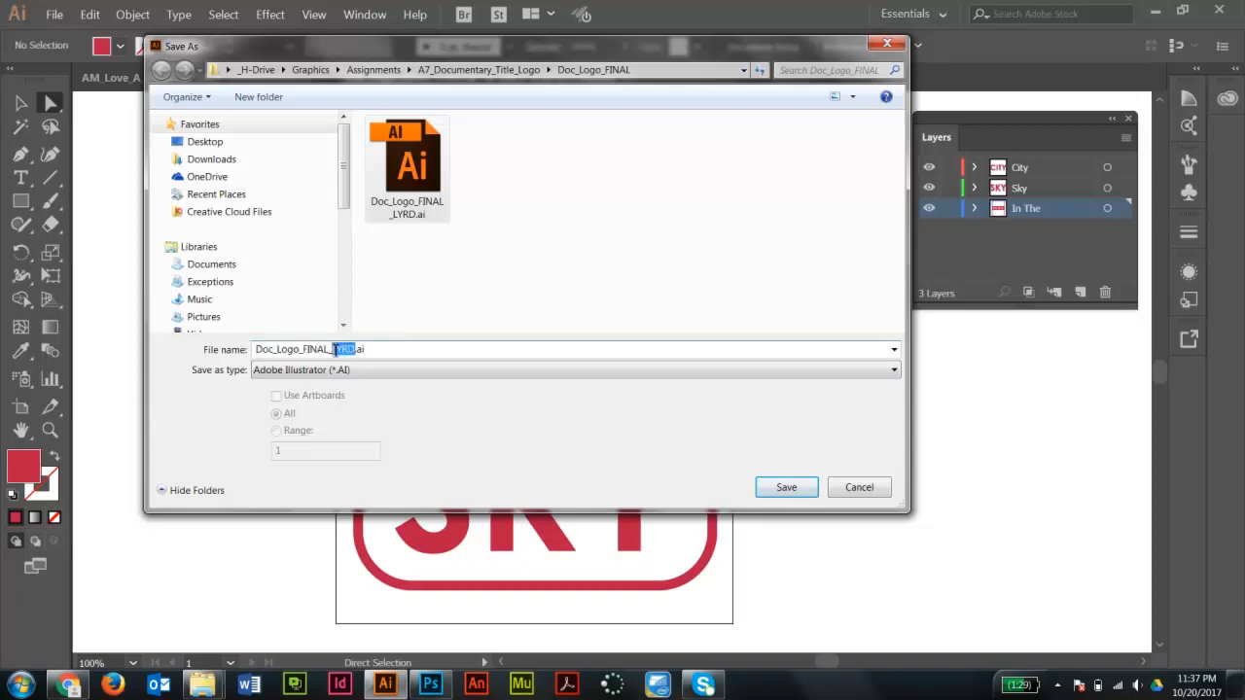
{"action": "left_click", "coordinate": [385, 351]}
{"action": "left_click", "coordinate": [788, 490]}
{"action": "left_click", "coordinate": [706, 416]}
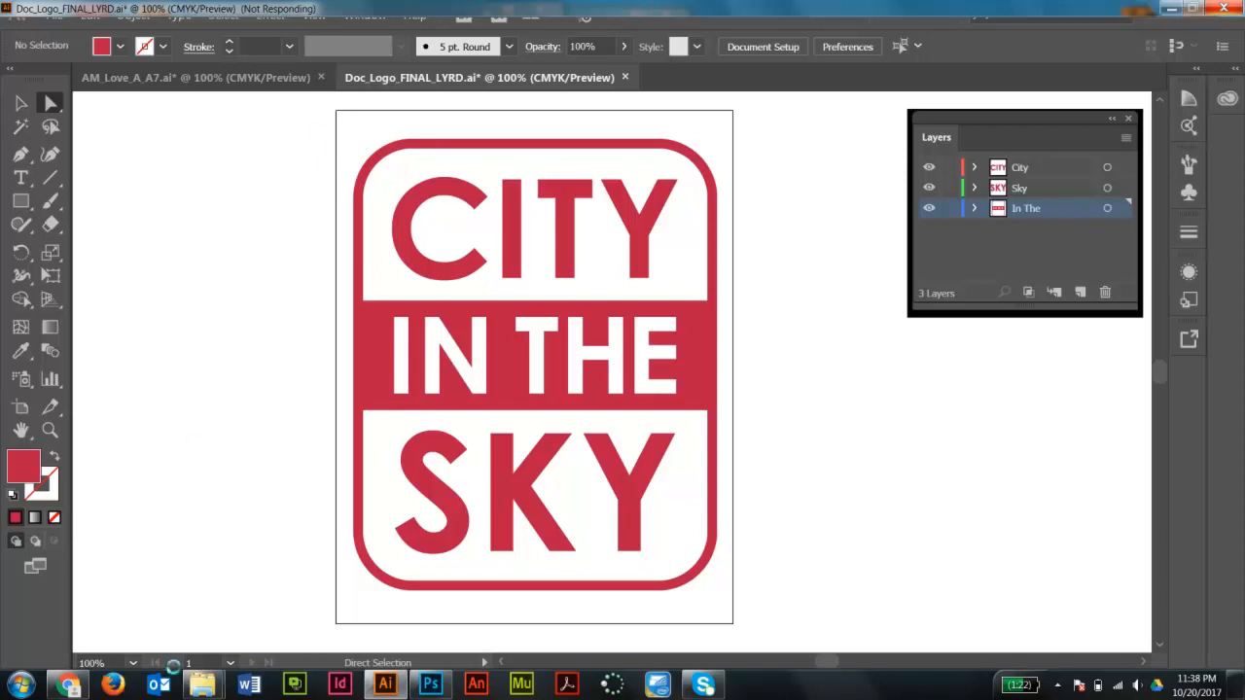
- Switch to the A7_Documentary_Title_Logo folder window and preview the assignment files it contains
{"action": "mouse_move", "coordinate": [206, 683]}
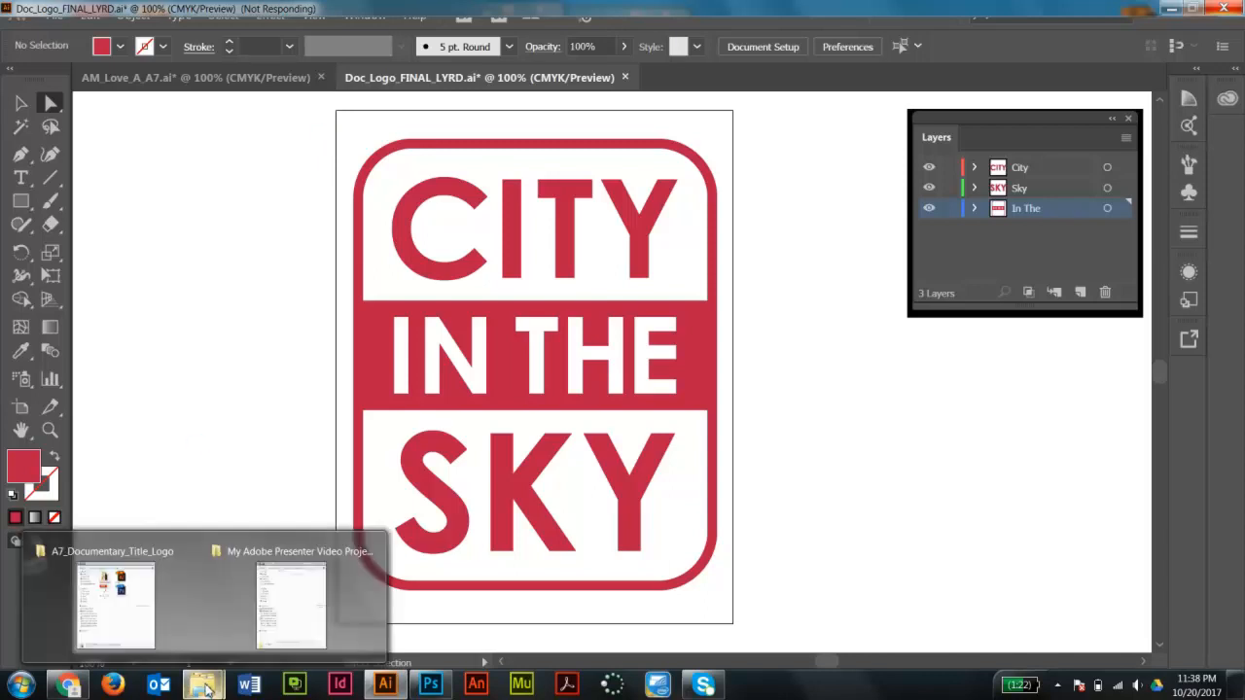
{"action": "left_click", "coordinate": [135, 603]}
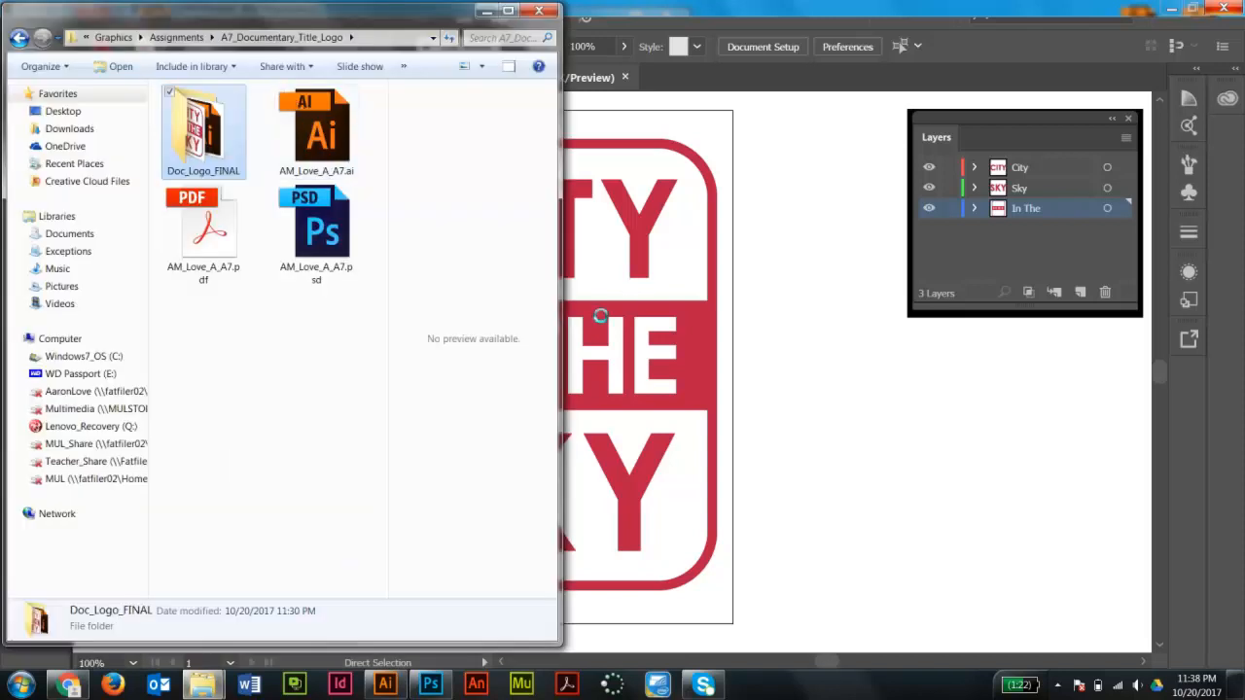
{"action": "left_click_drag", "start_coordinate": [560, 338], "coordinate": [697, 340]}
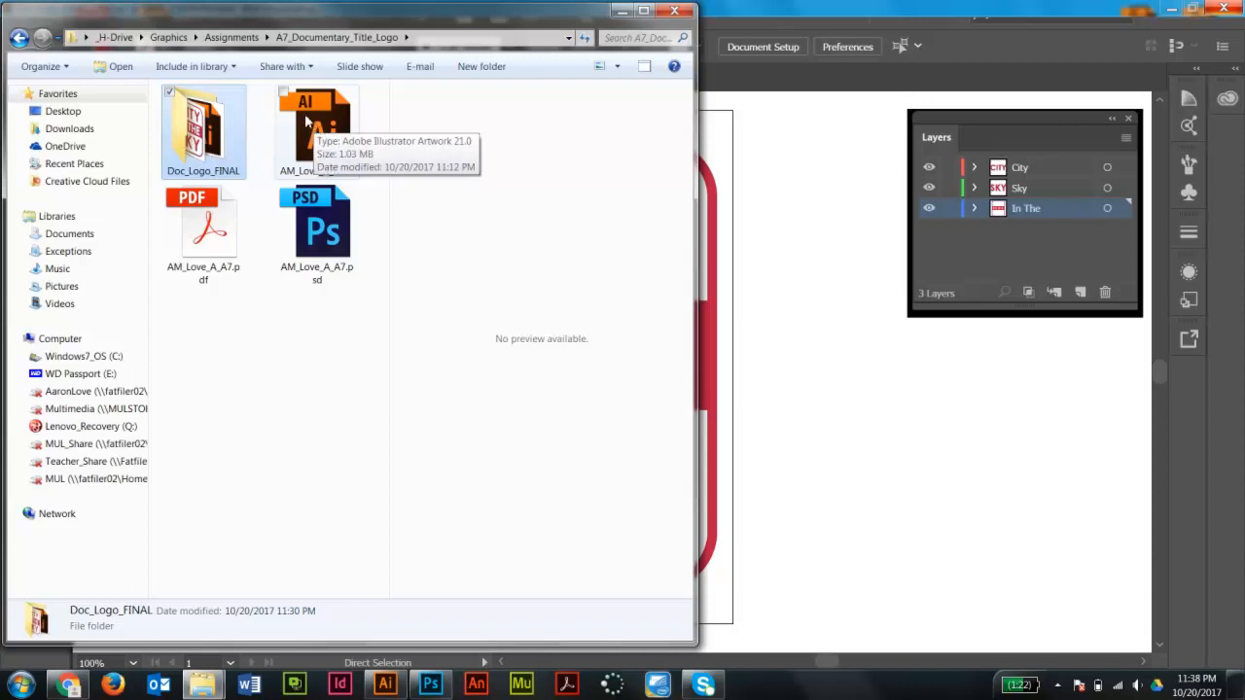
{"action": "left_click", "coordinate": [214, 238]}
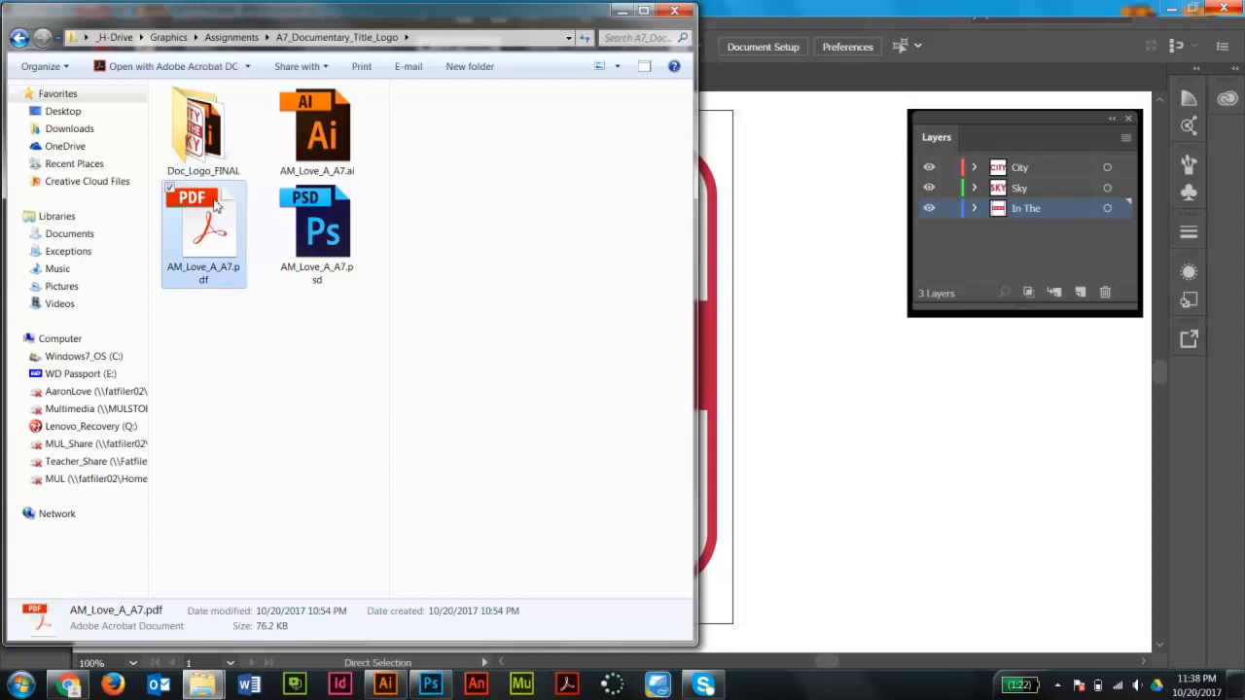
{"action": "left_click", "coordinate": [328, 219]}
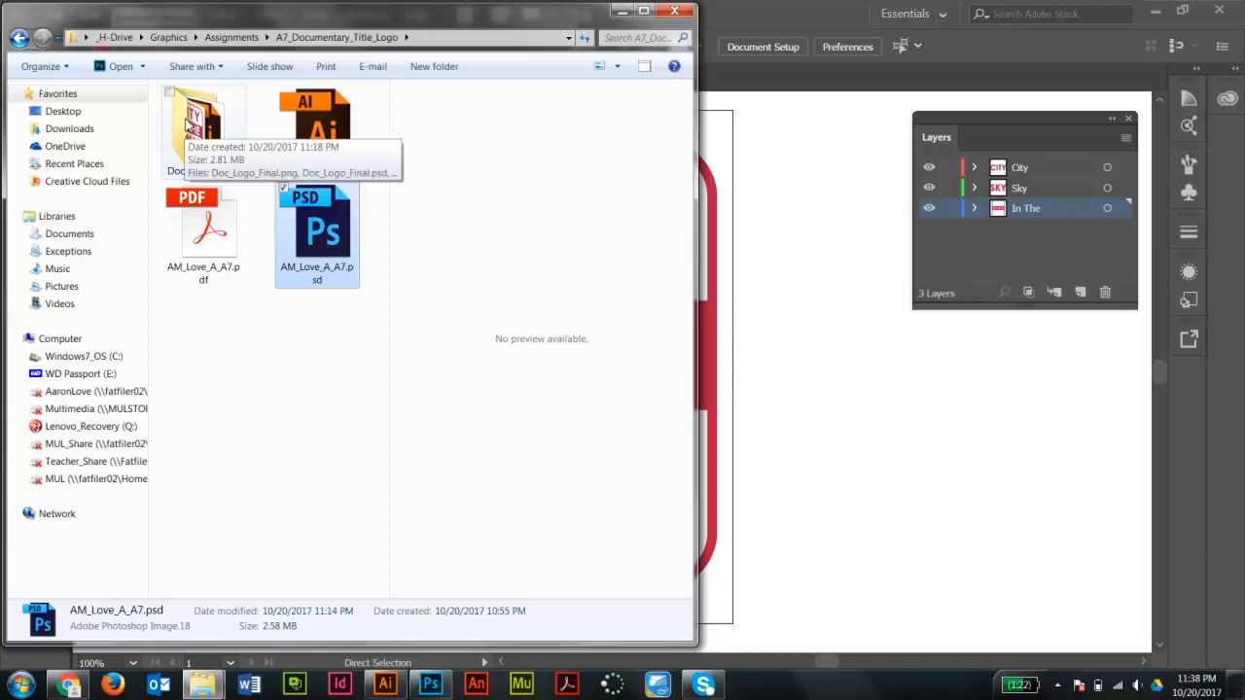
- Open the Doc_Logo_FINAL folder and preview its PNG, PSD and layered AI logo files
{"action": "double_click", "coordinate": [191, 132]}
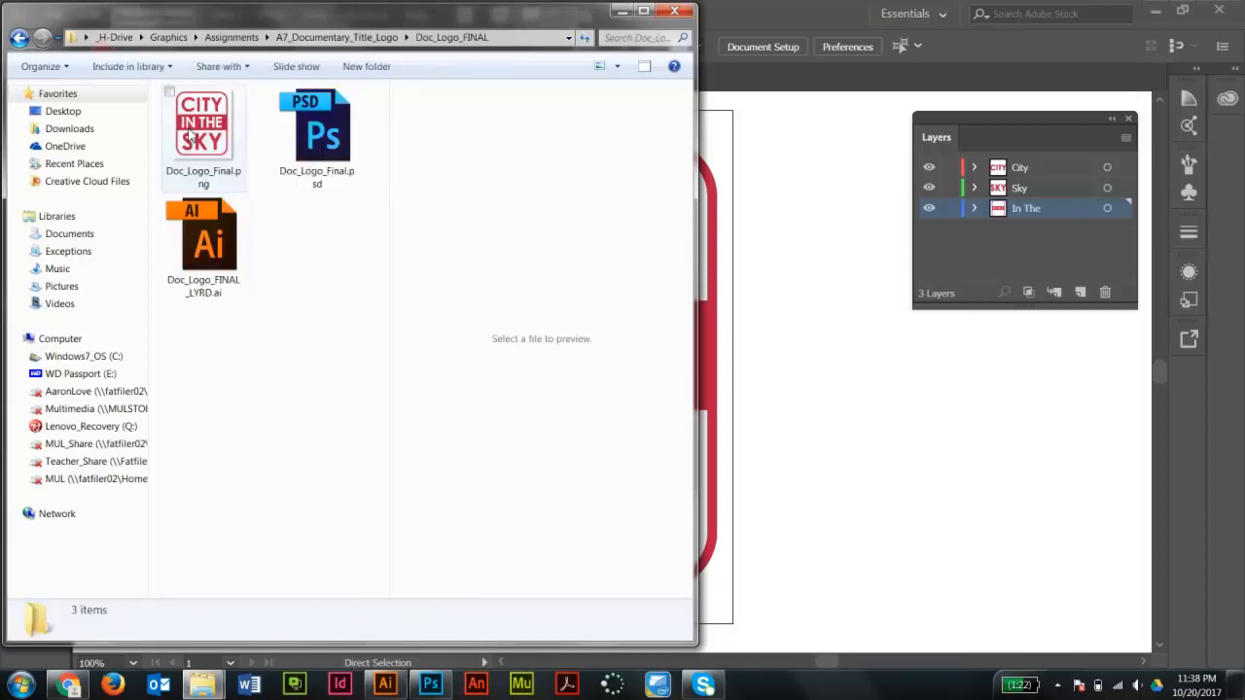
{"action": "left_click", "coordinate": [323, 137]}
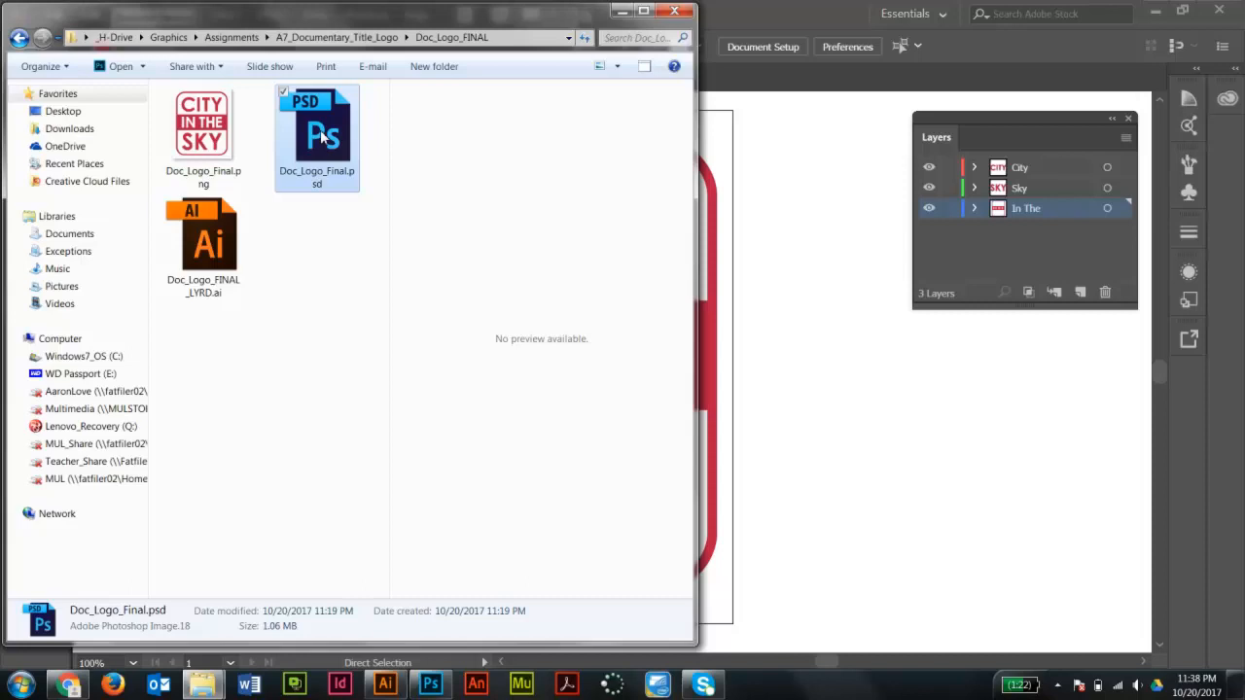
{"action": "left_click", "coordinate": [204, 129]}
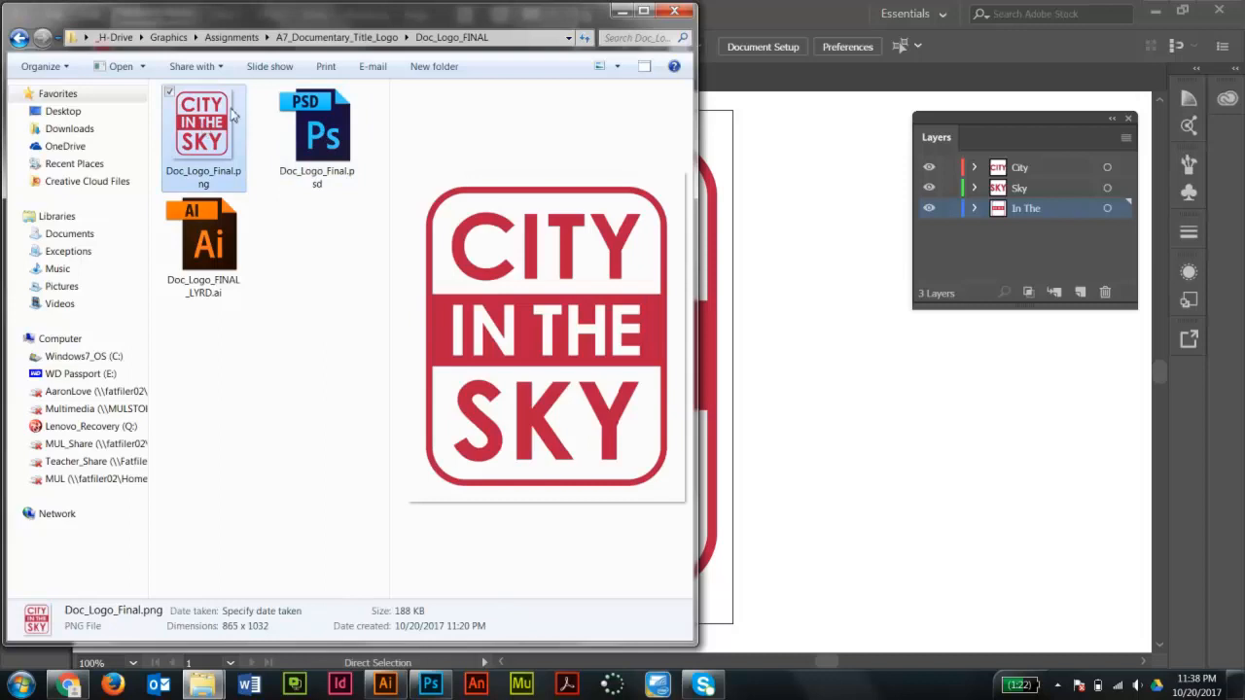
{"action": "left_click", "coordinate": [302, 350]}
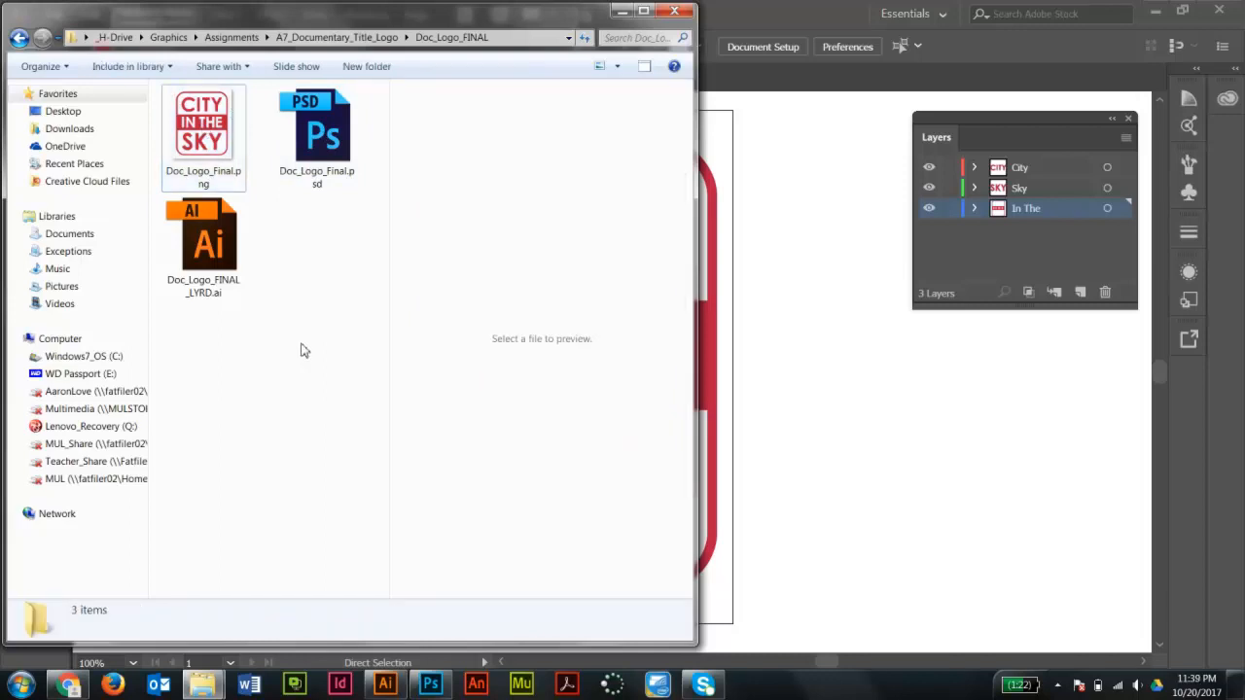
{"action": "mouse_move", "coordinate": [389, 689]}
{"action": "left_click", "coordinate": [206, 248]}
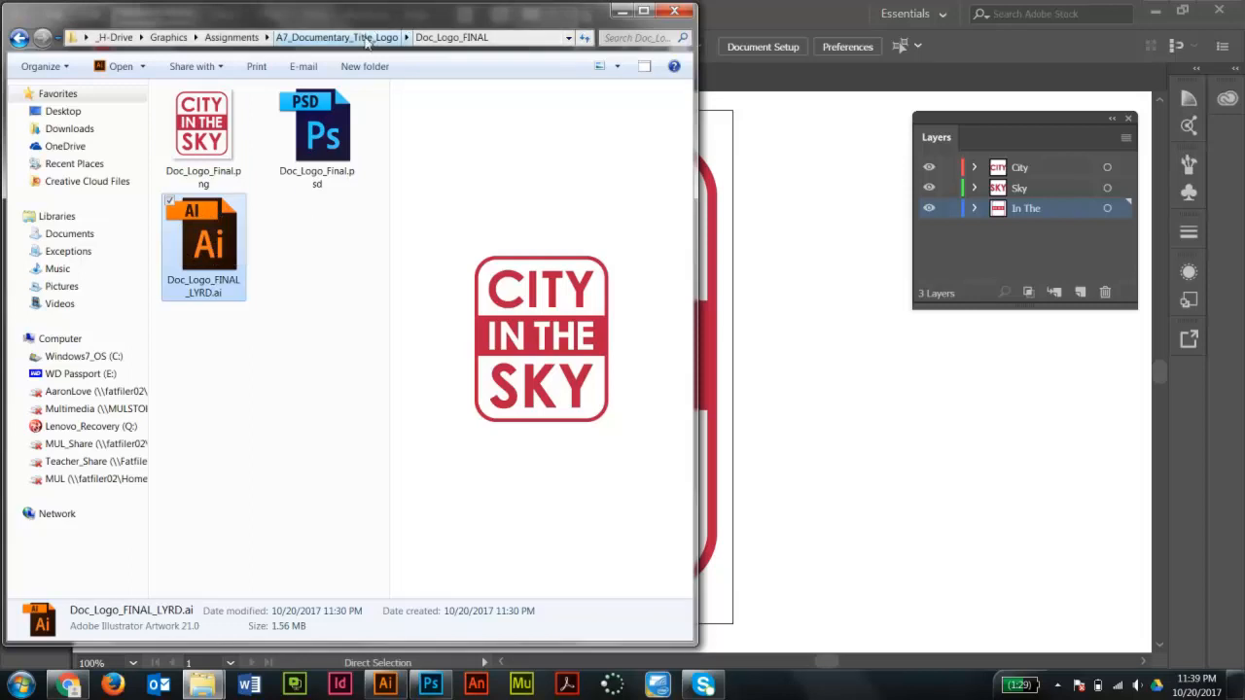
{"action": "left_click", "coordinate": [336, 37]}
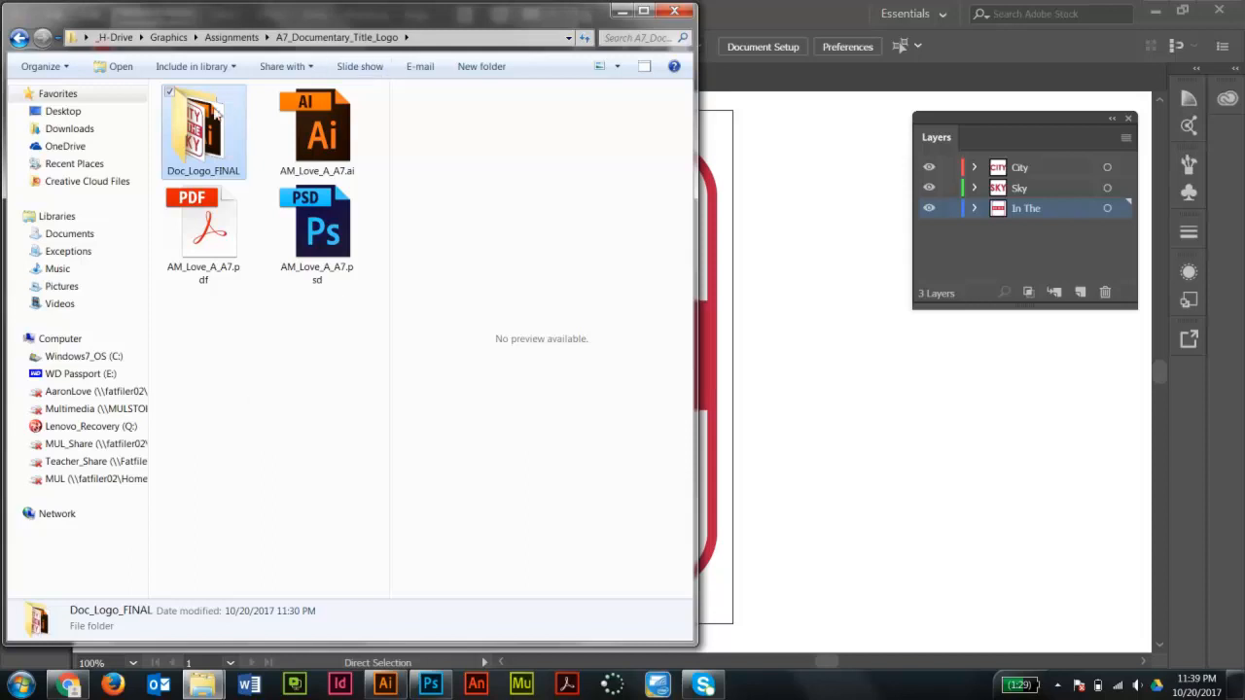
{"action": "double_click", "coordinate": [194, 121]}
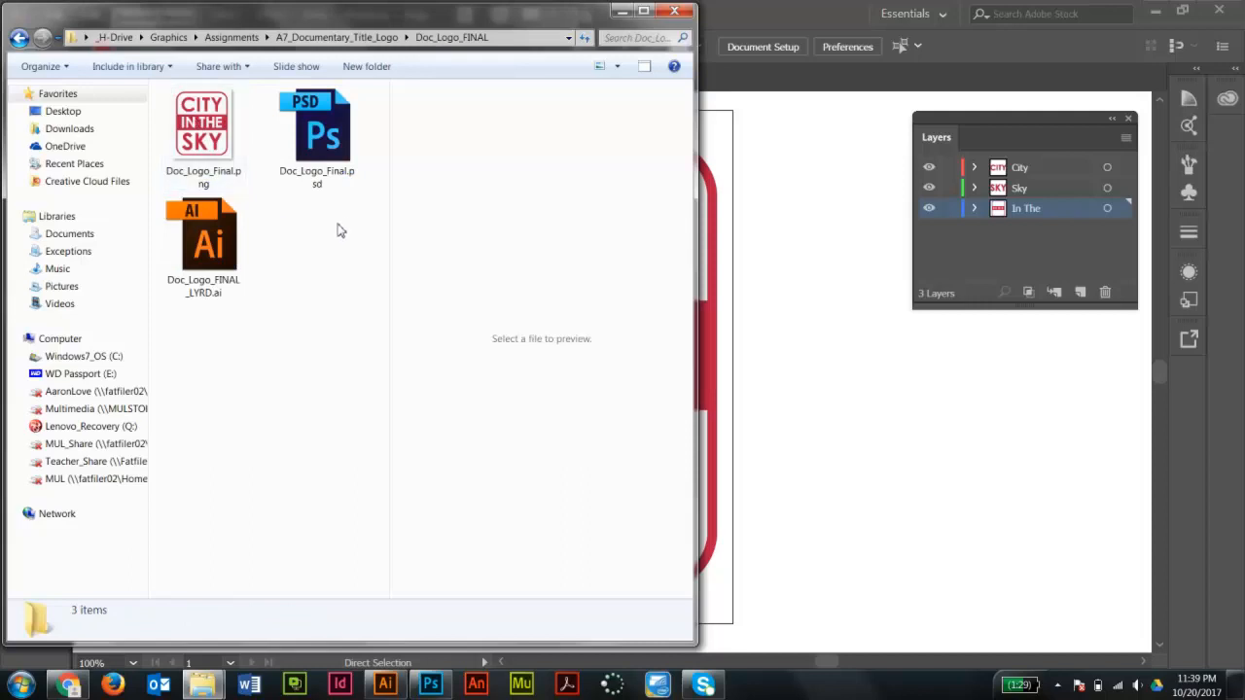
{"action": "left_click", "coordinate": [207, 252]}
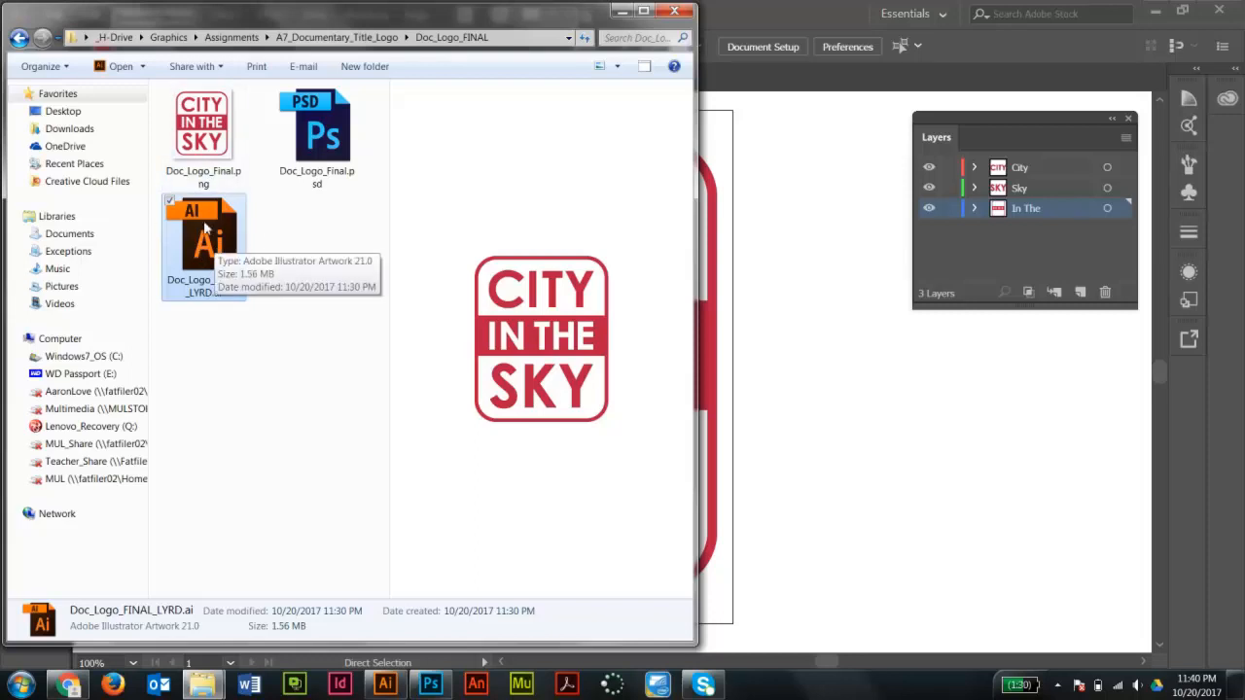
{"action": "left_click", "coordinate": [294, 256]}
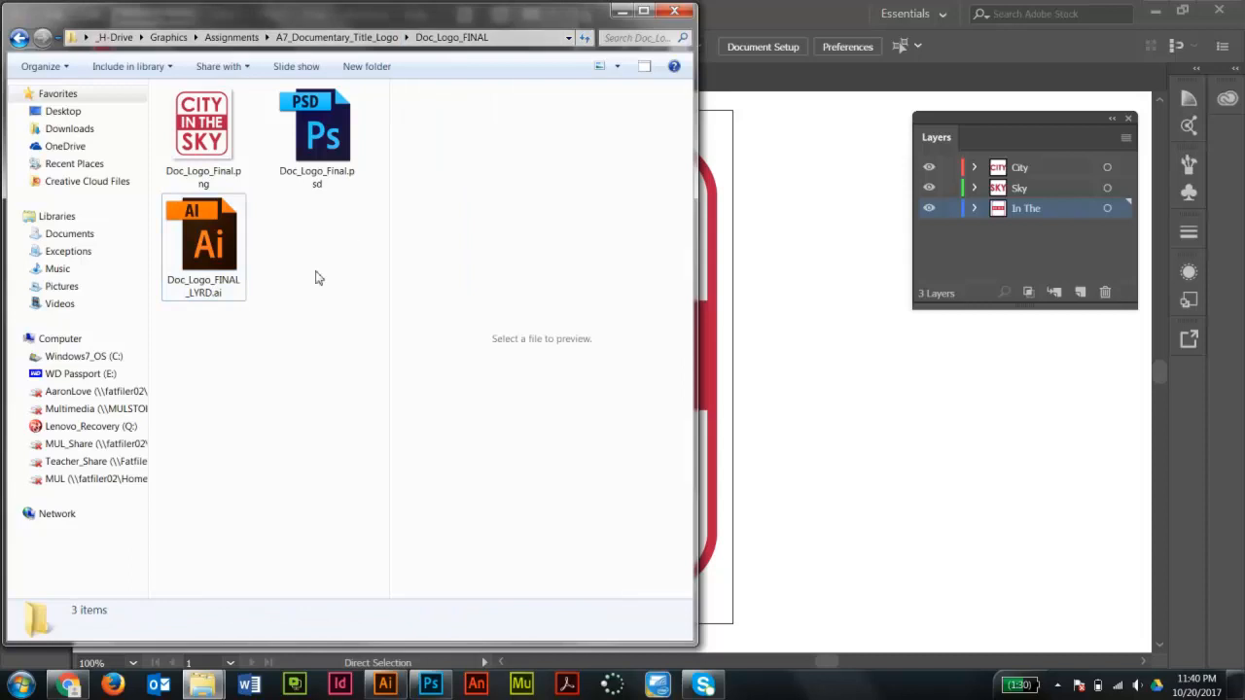